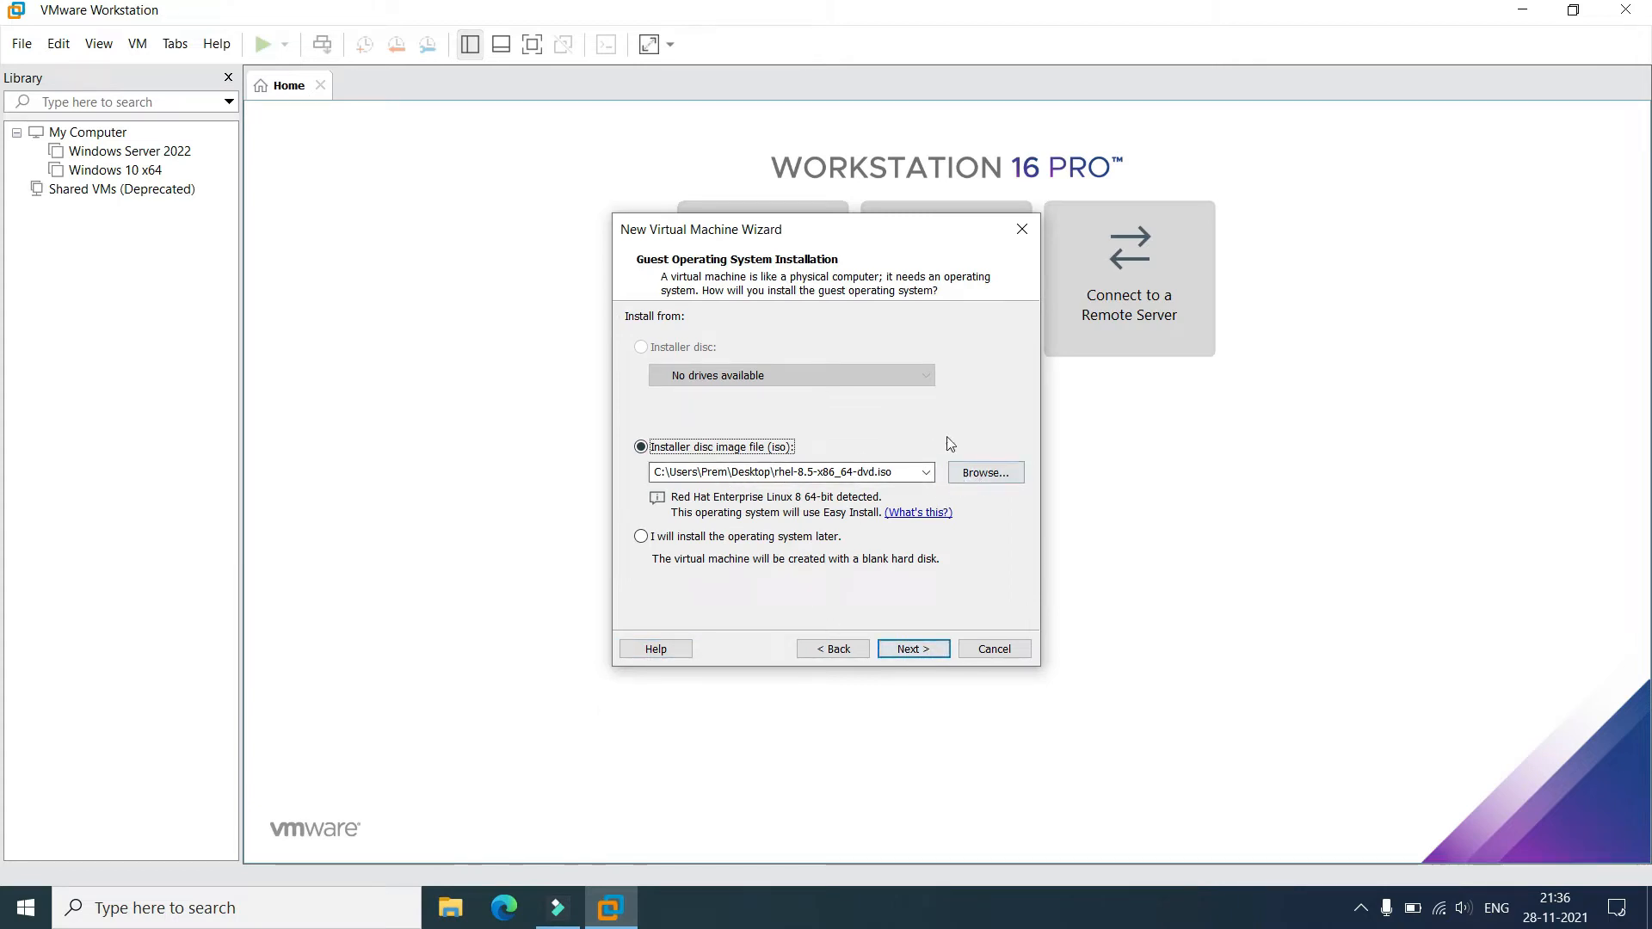
Use the rhel-8.5-x86_64-dvd.iso image as the installer disc and continue to Easy Install.
left_click(979, 473)
double_click(981, 432)
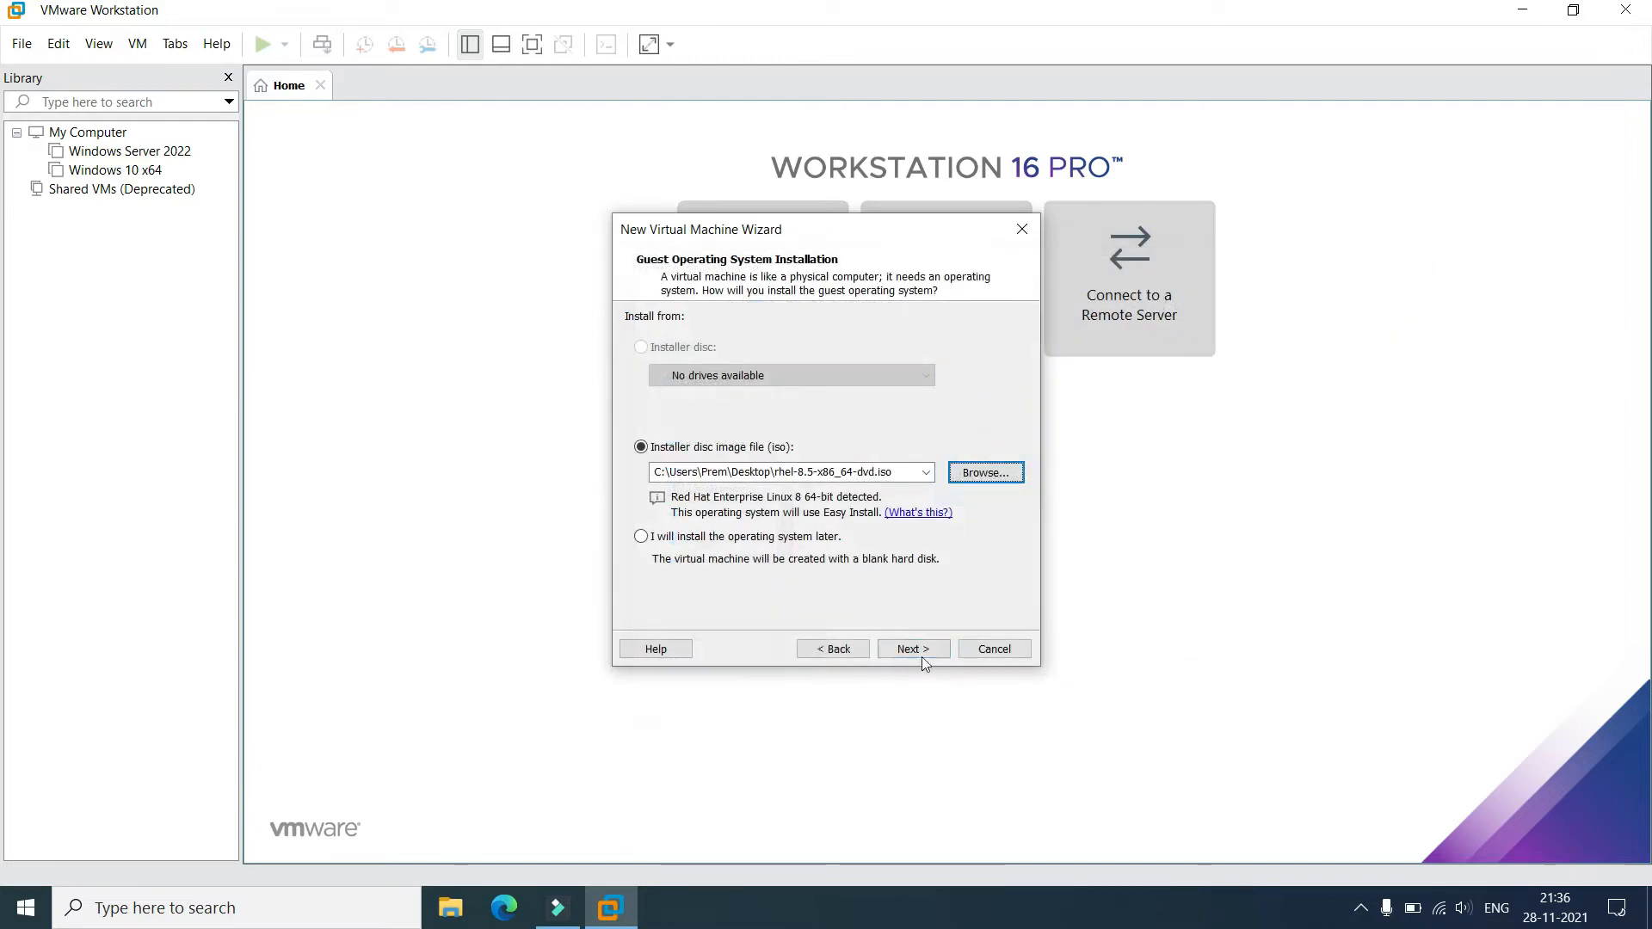
left_click(925, 651)
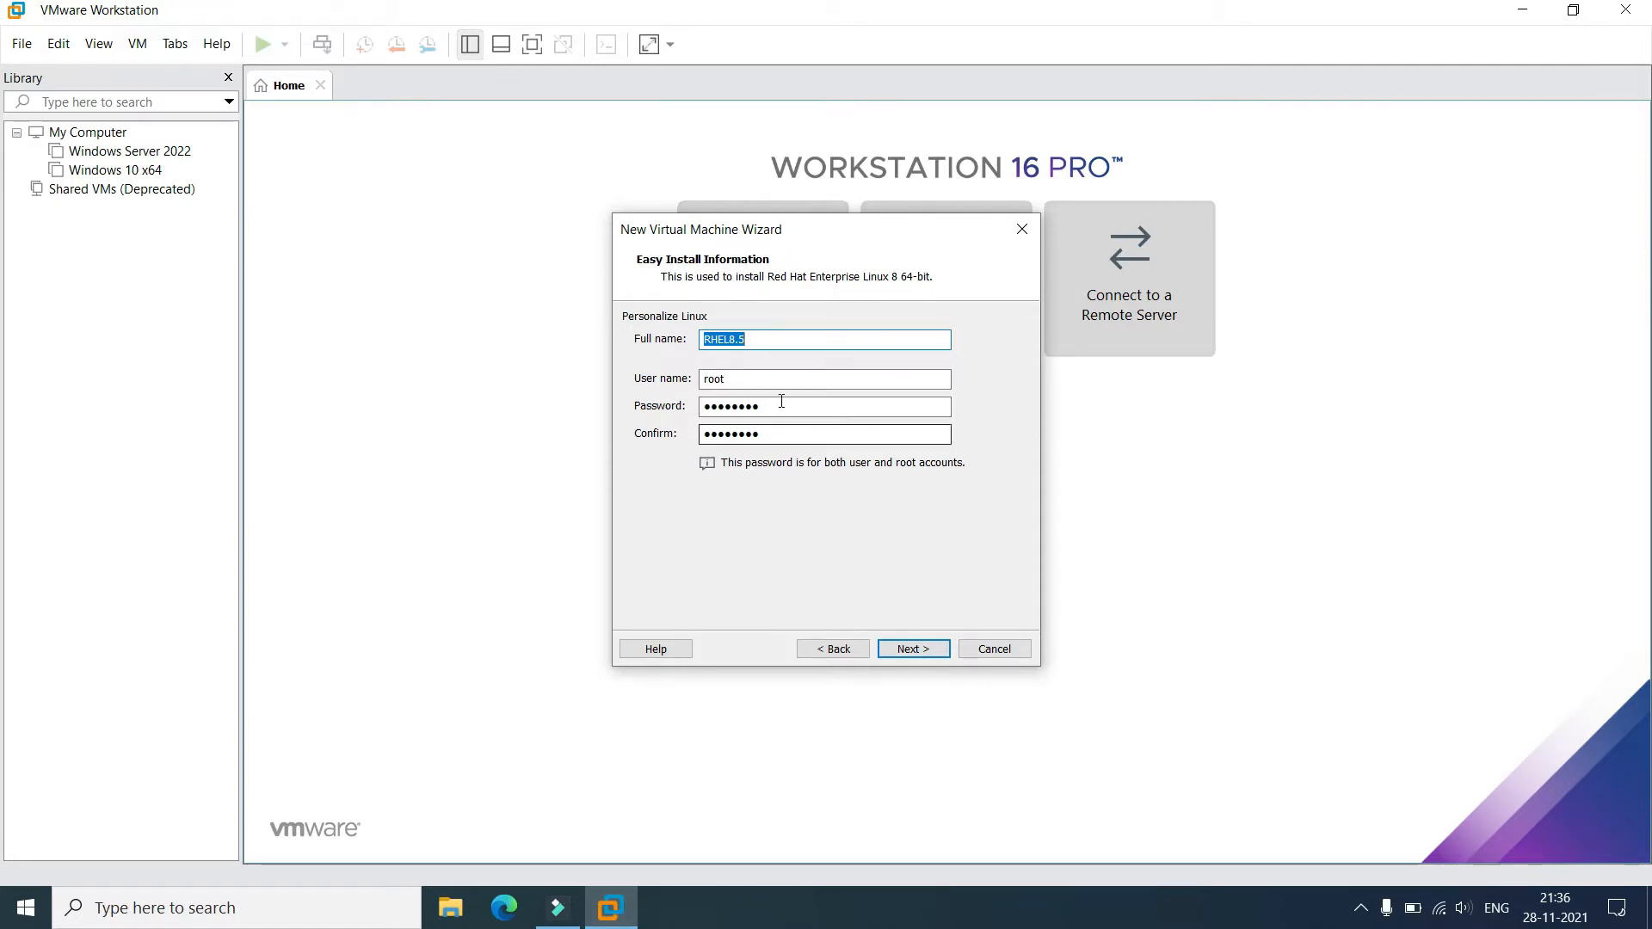
Change the Easy Install user name to admin after root is rejected as reserved.
double_click(747, 383)
key("BackSpace")
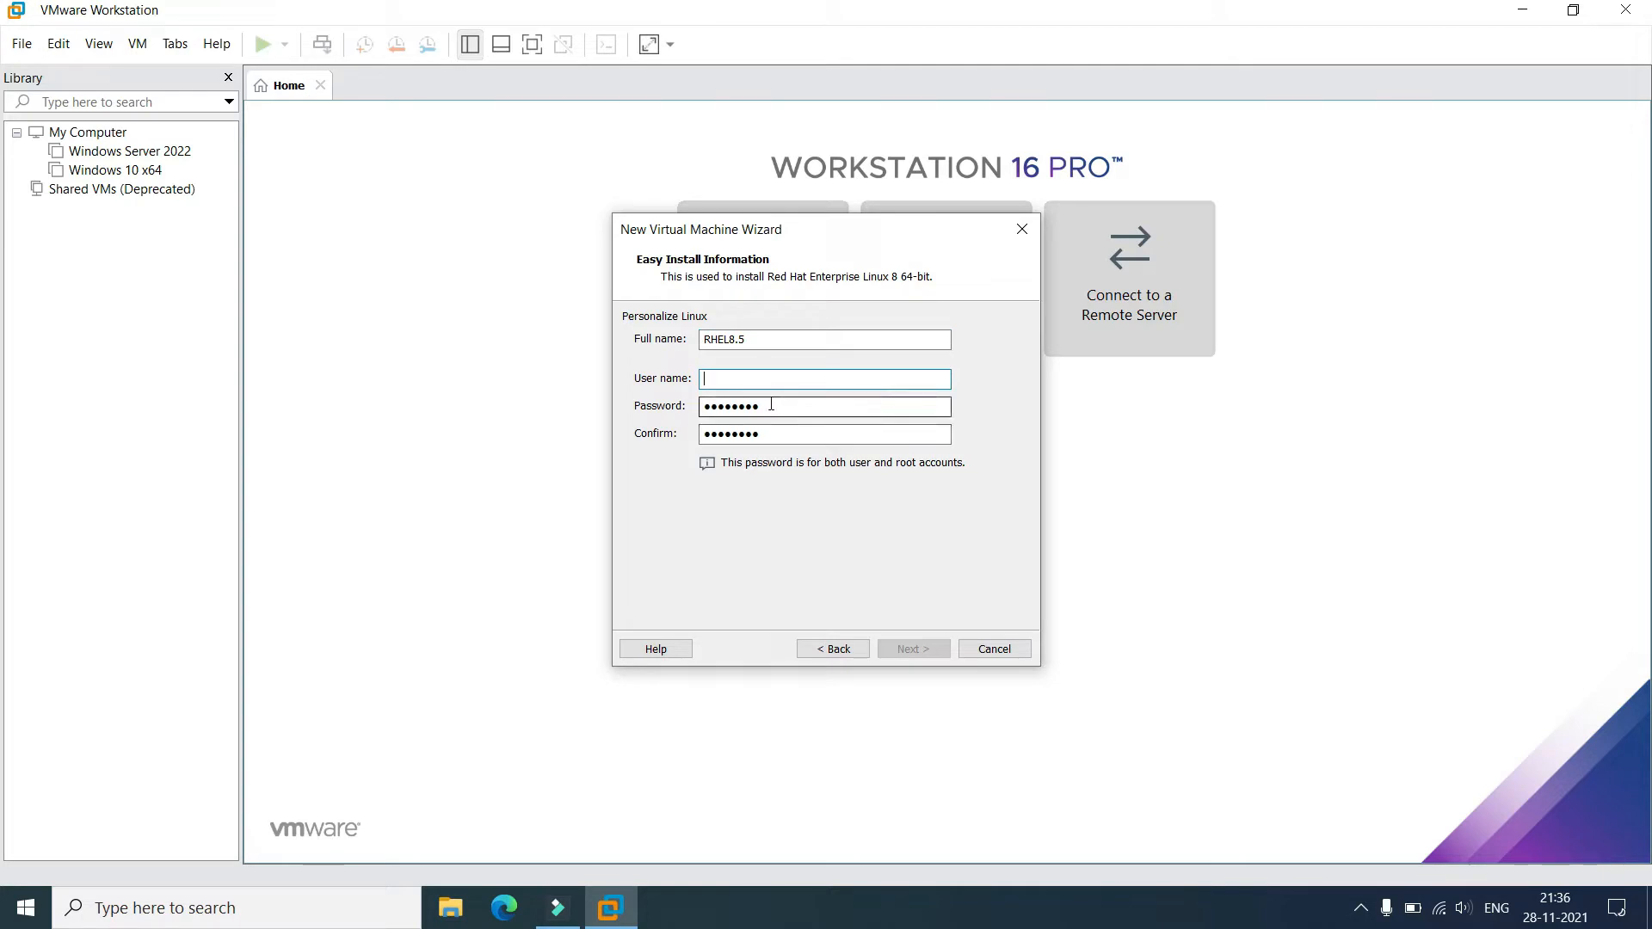
key("ctrl+z")
left_click(915, 649)
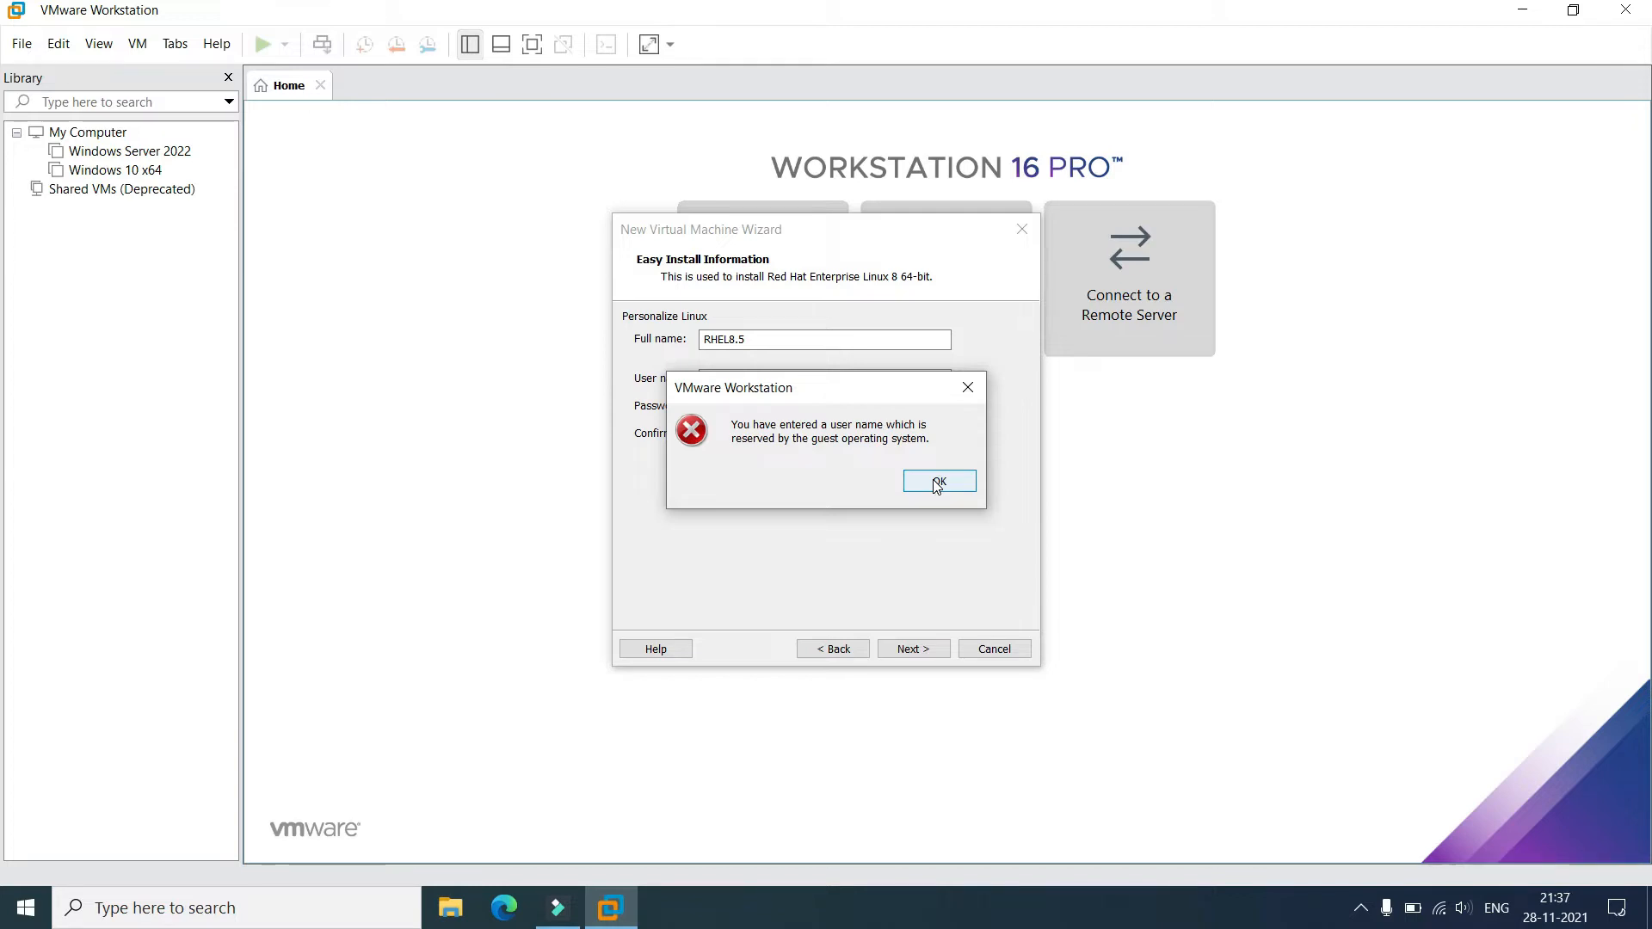
left_click(938, 484)
type("admin")
left_click(905, 652)
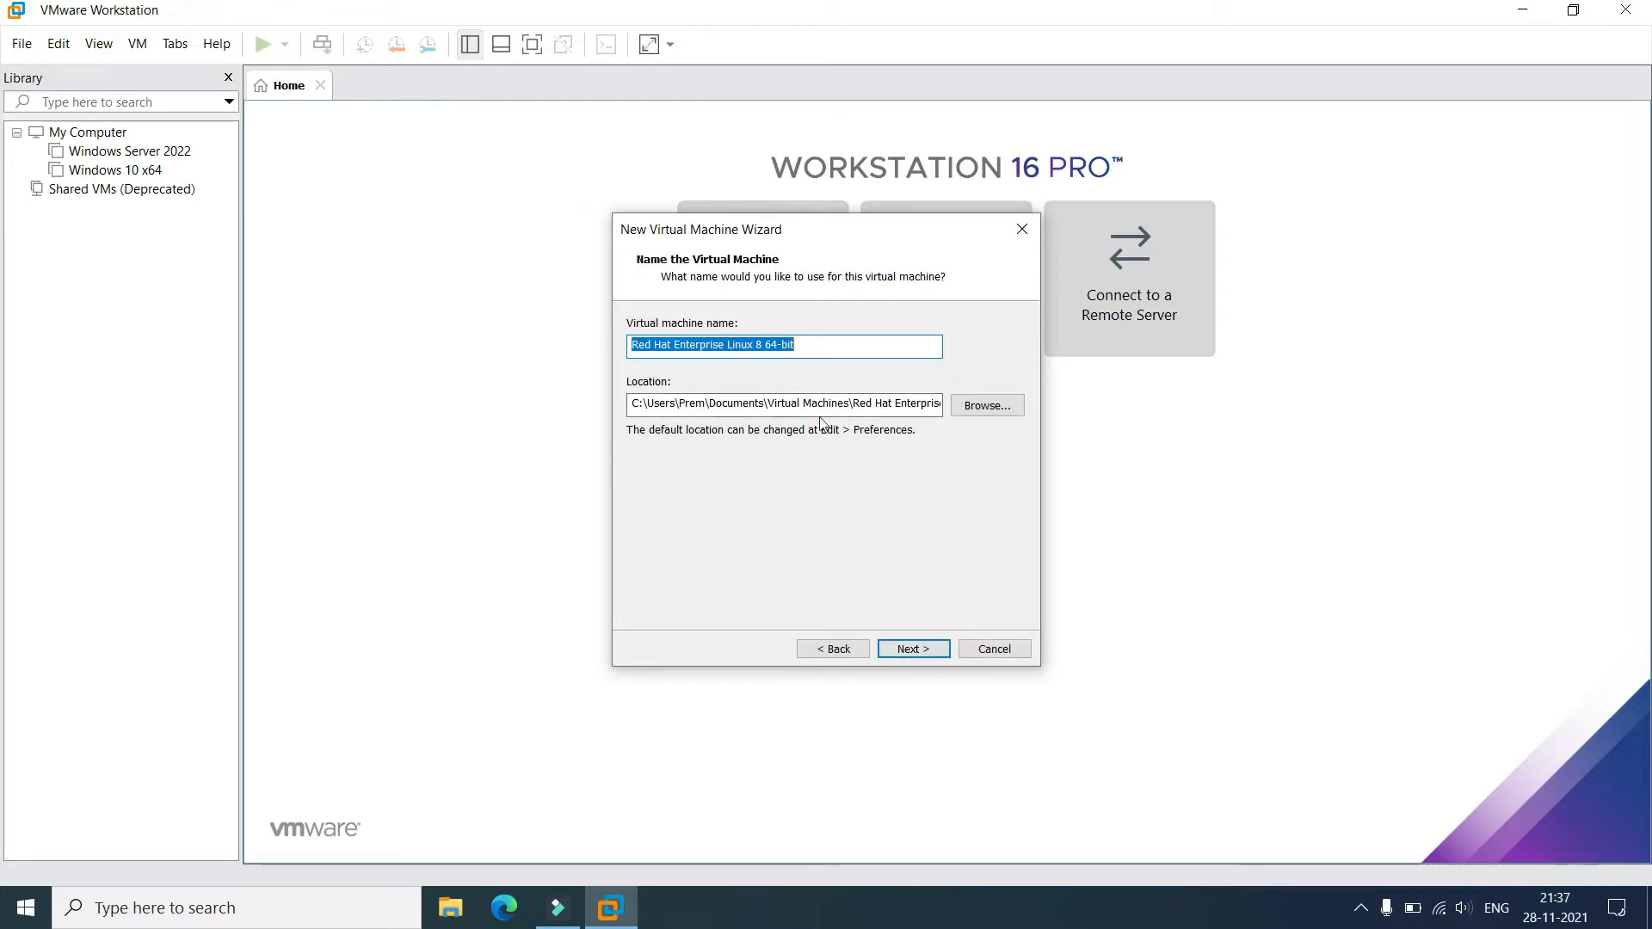
Set the VM location to D:\VMware and accept the existing-virtual-machine warning.
left_click(987, 406)
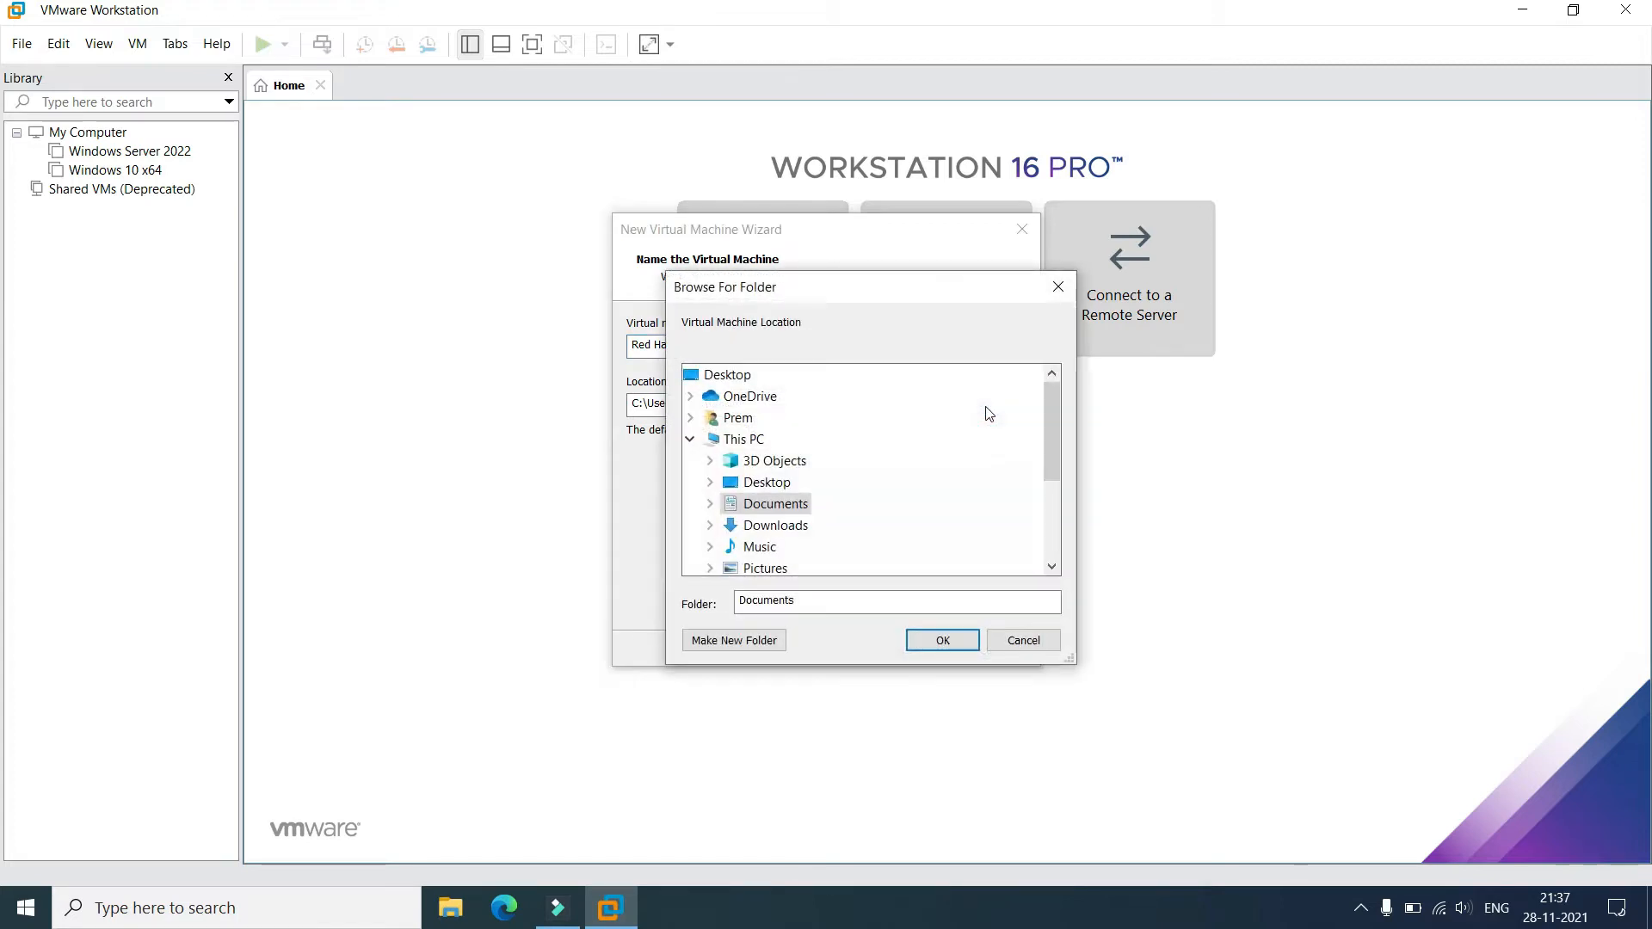
left_click_drag(1054, 411, 1051, 499)
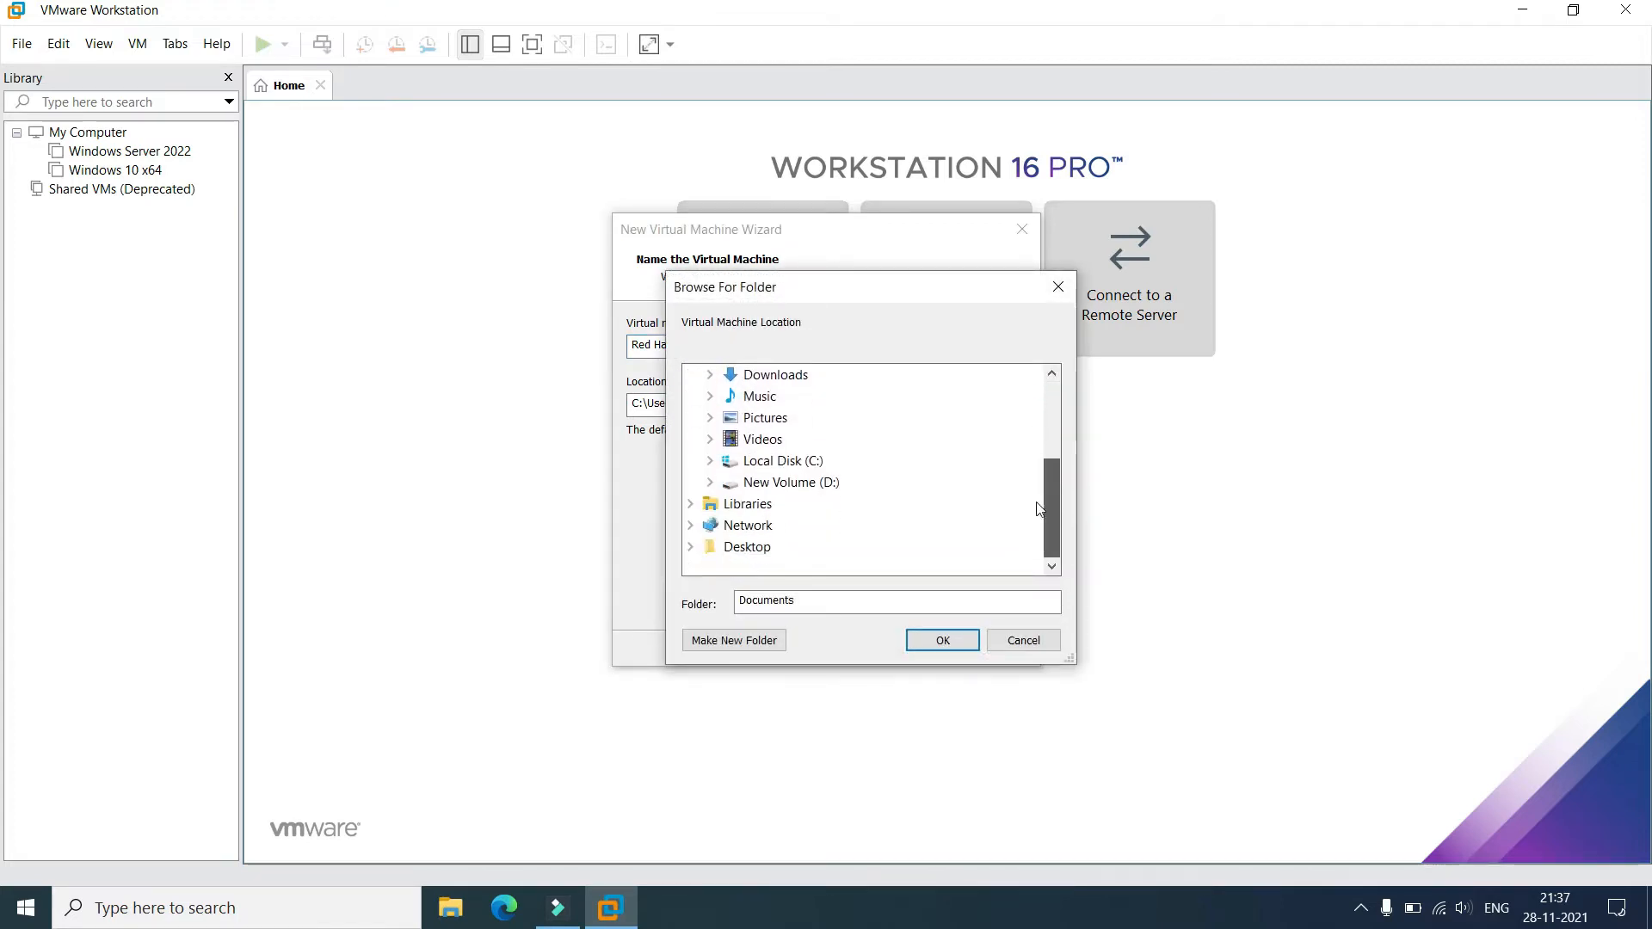
left_click(710, 482)
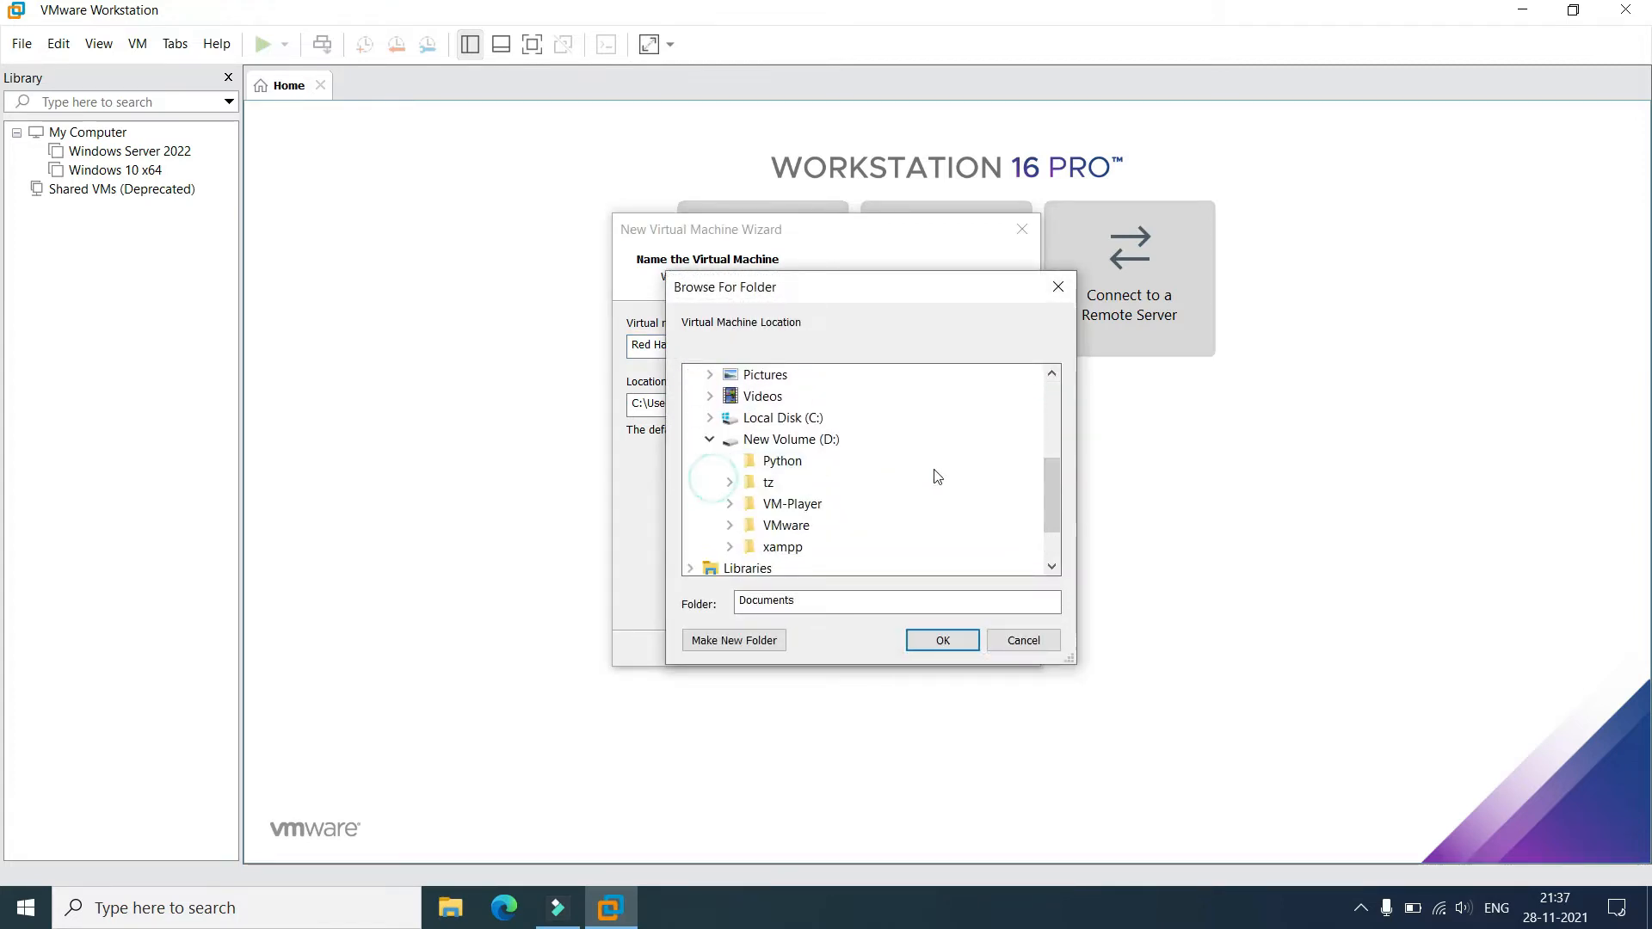
left_click(760, 526)
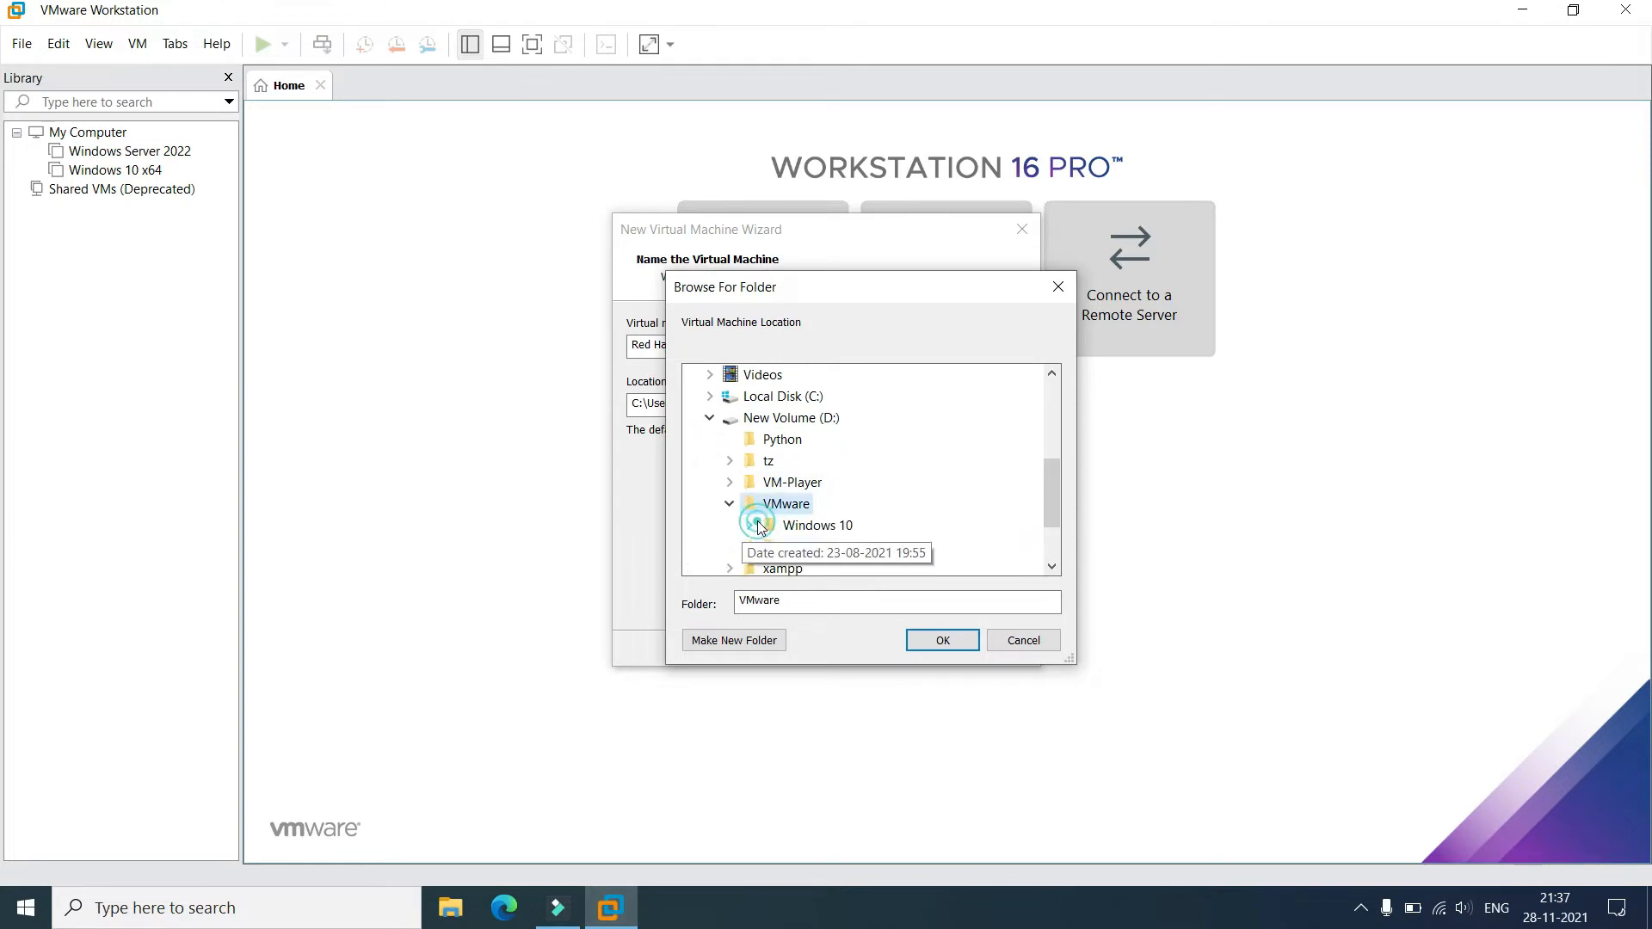
left_click(940, 641)
left_click(910, 651)
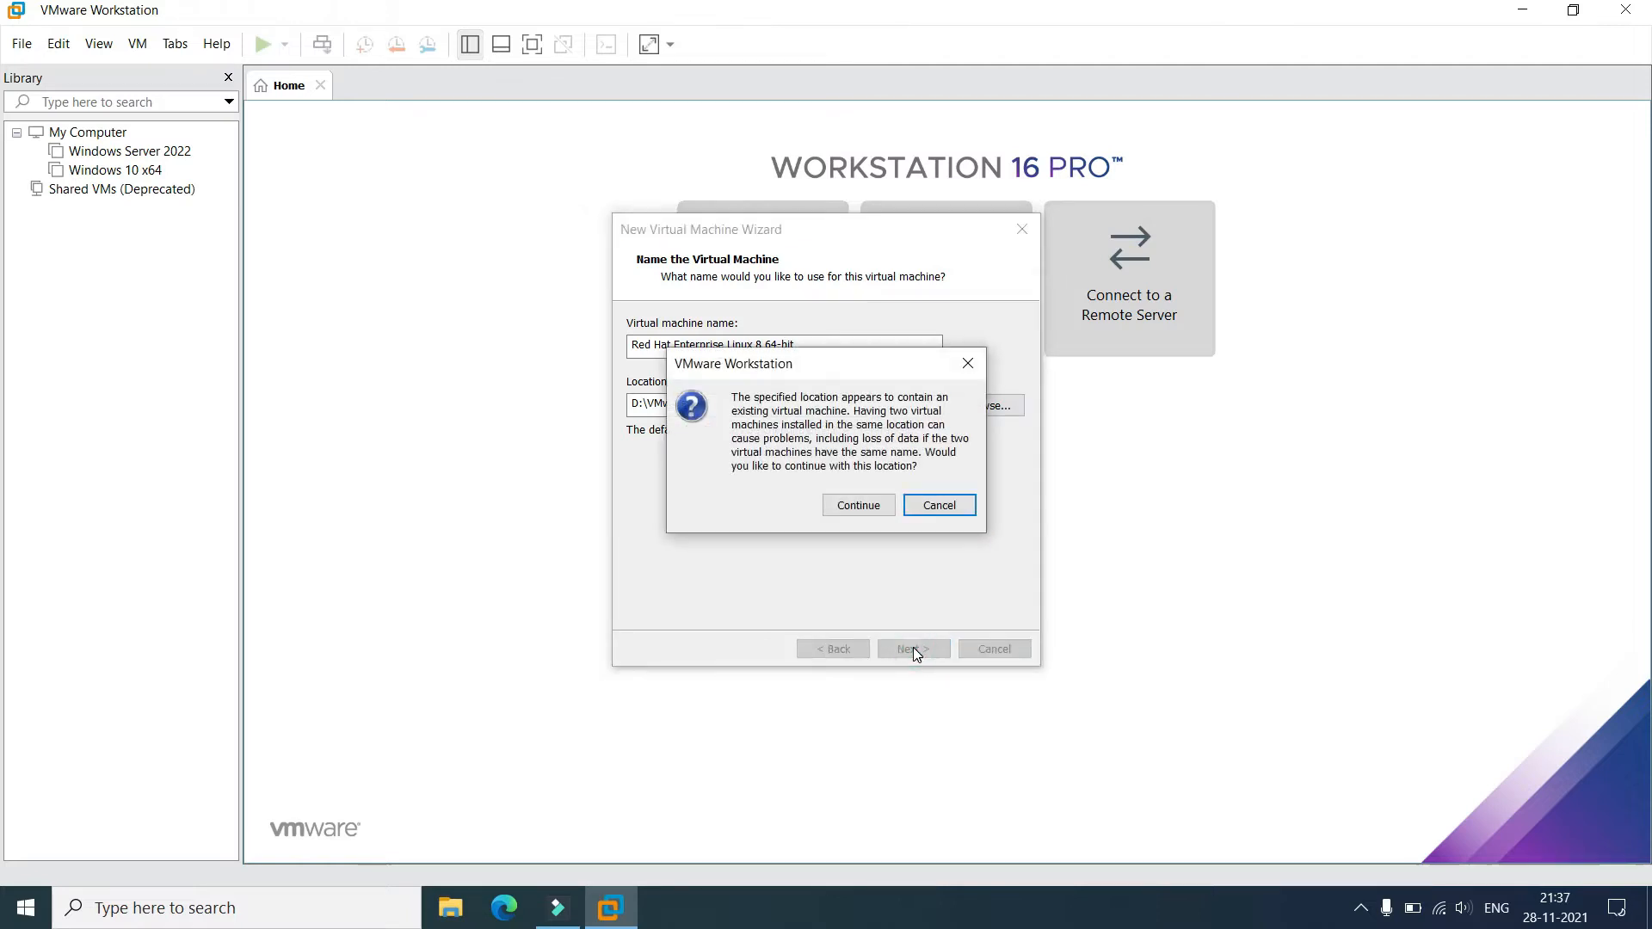
left_click(860, 509)
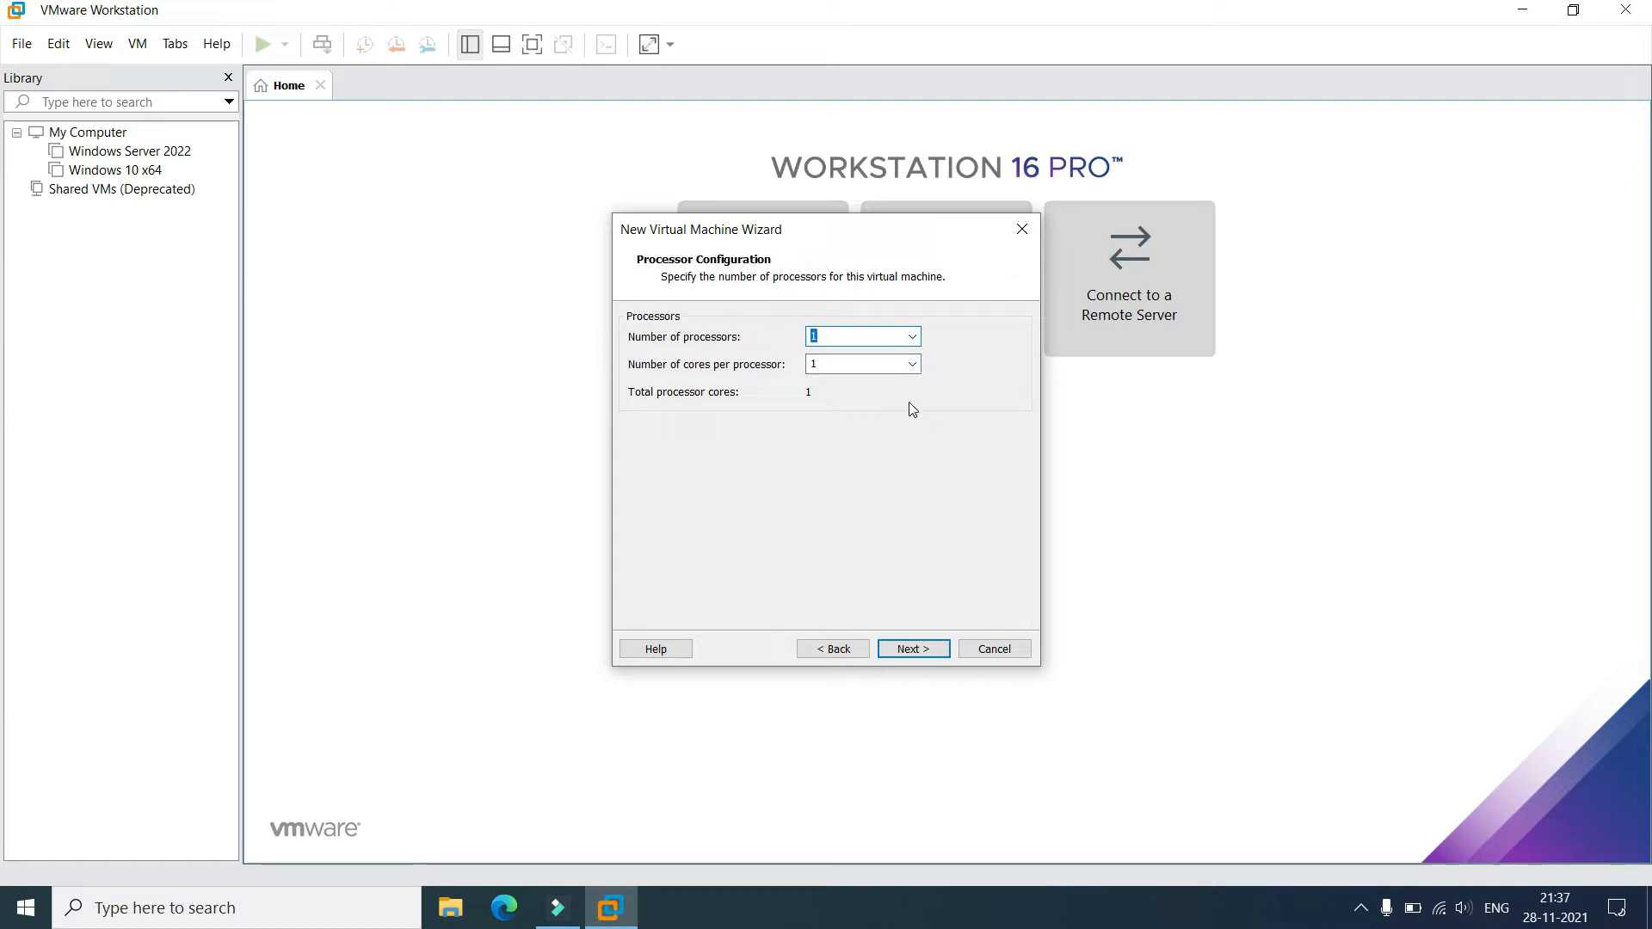
Use 2 cores per processor, keep 2048 MB memory, and select bridged networking.
left_click(914, 366)
left_click(907, 399)
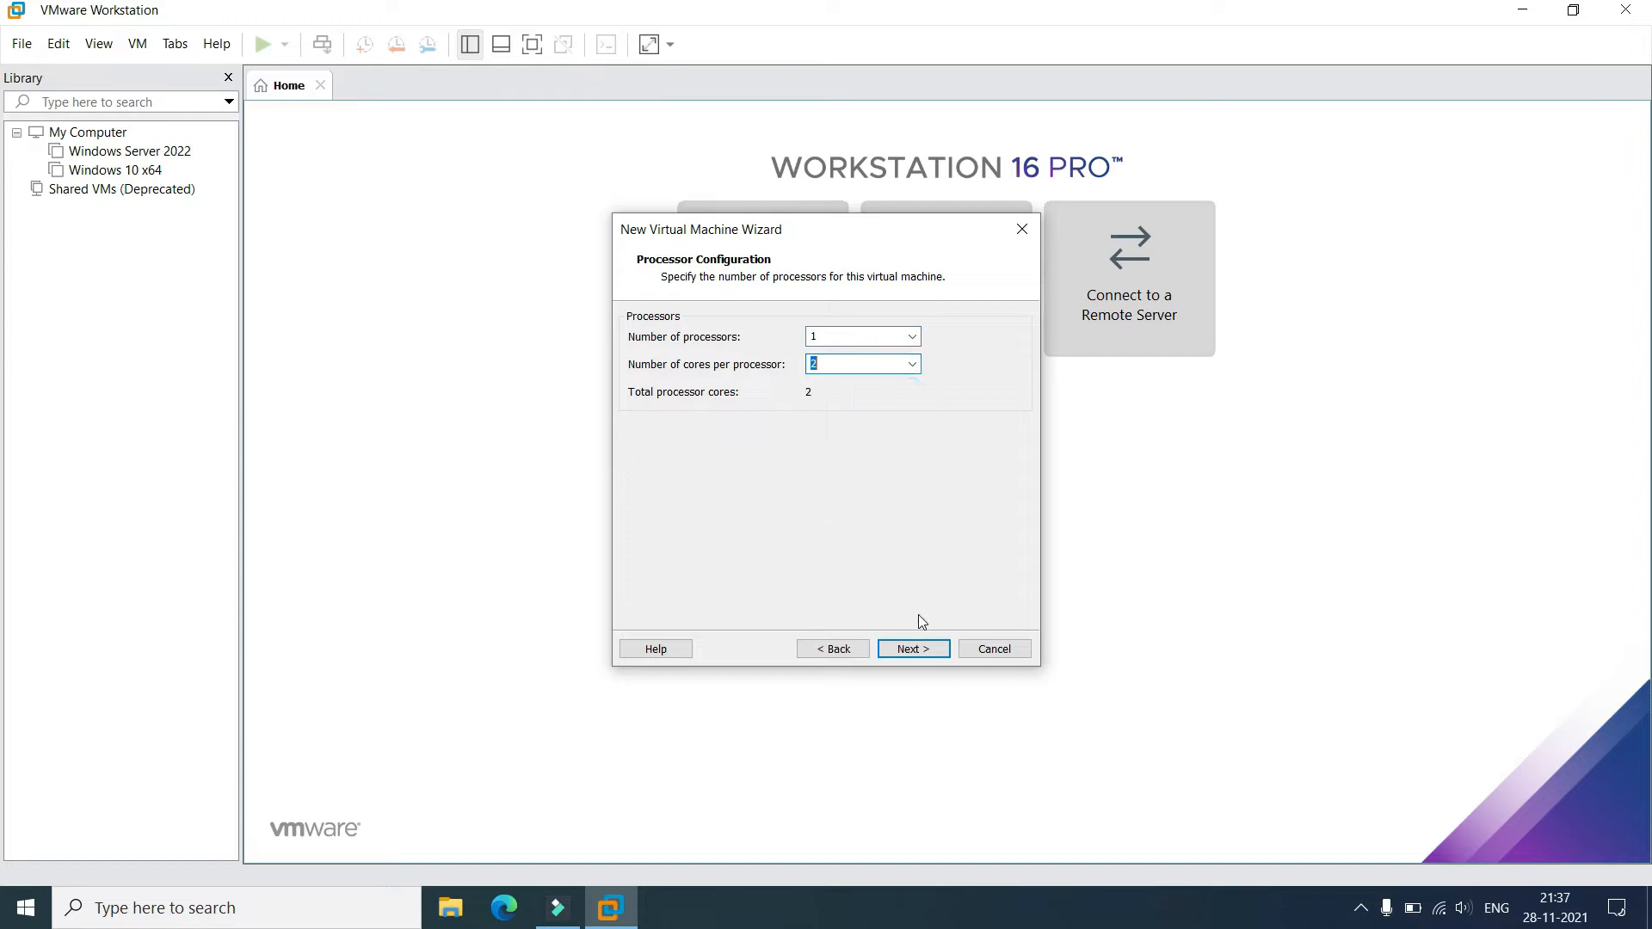
left_click(927, 650)
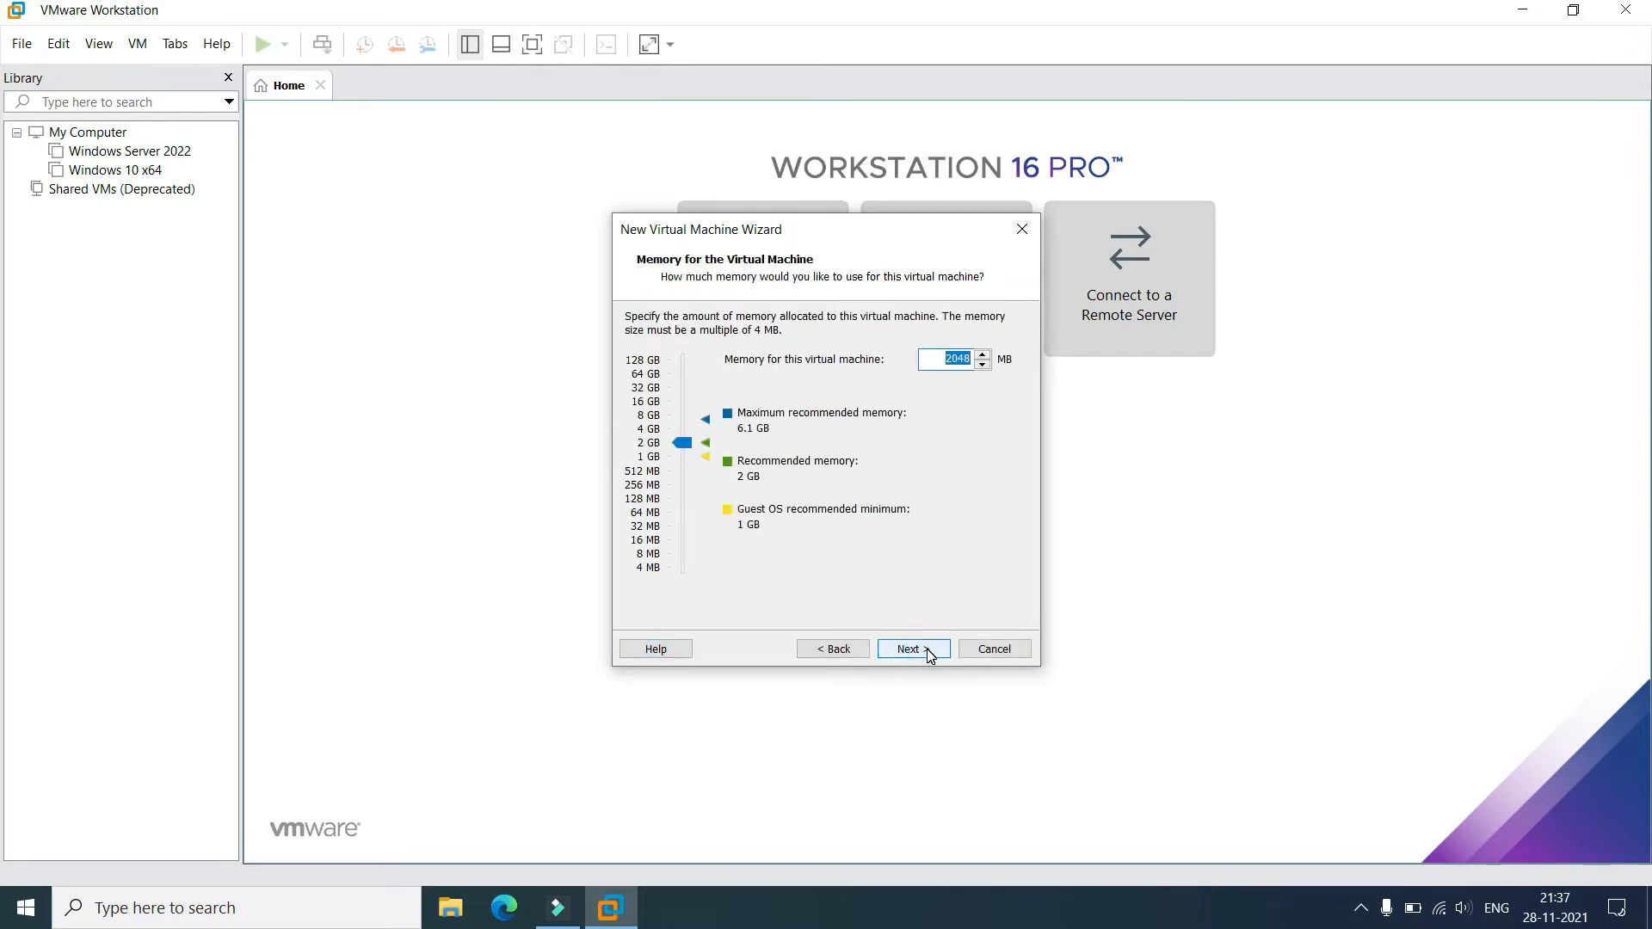
left_click(903, 650)
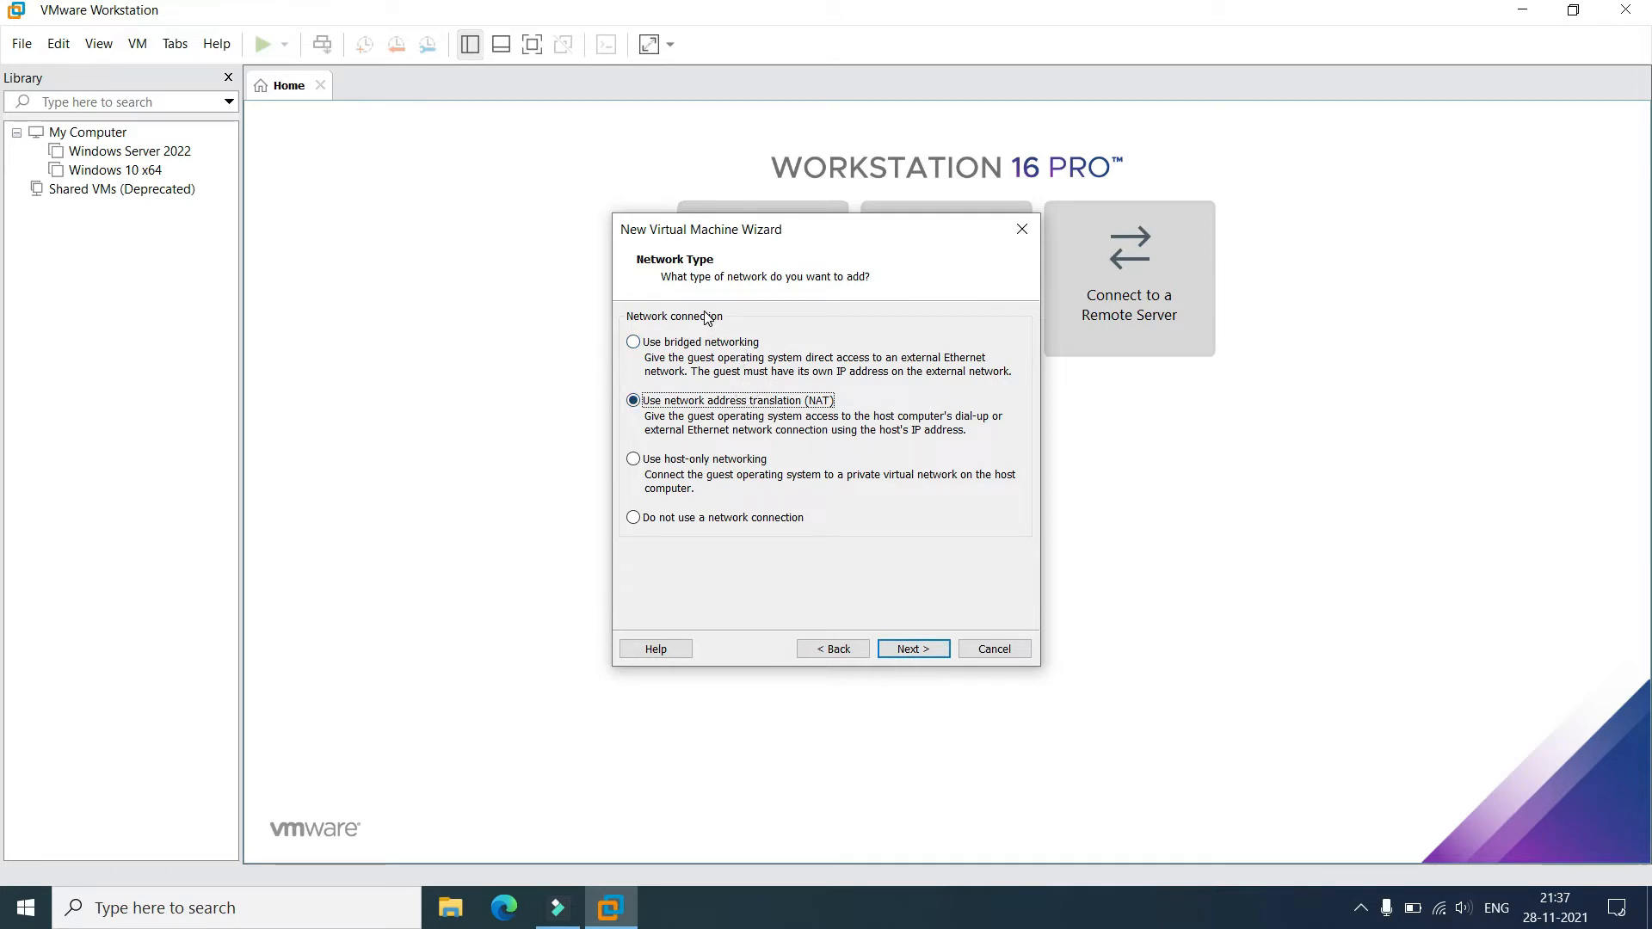
left_click(699, 342)
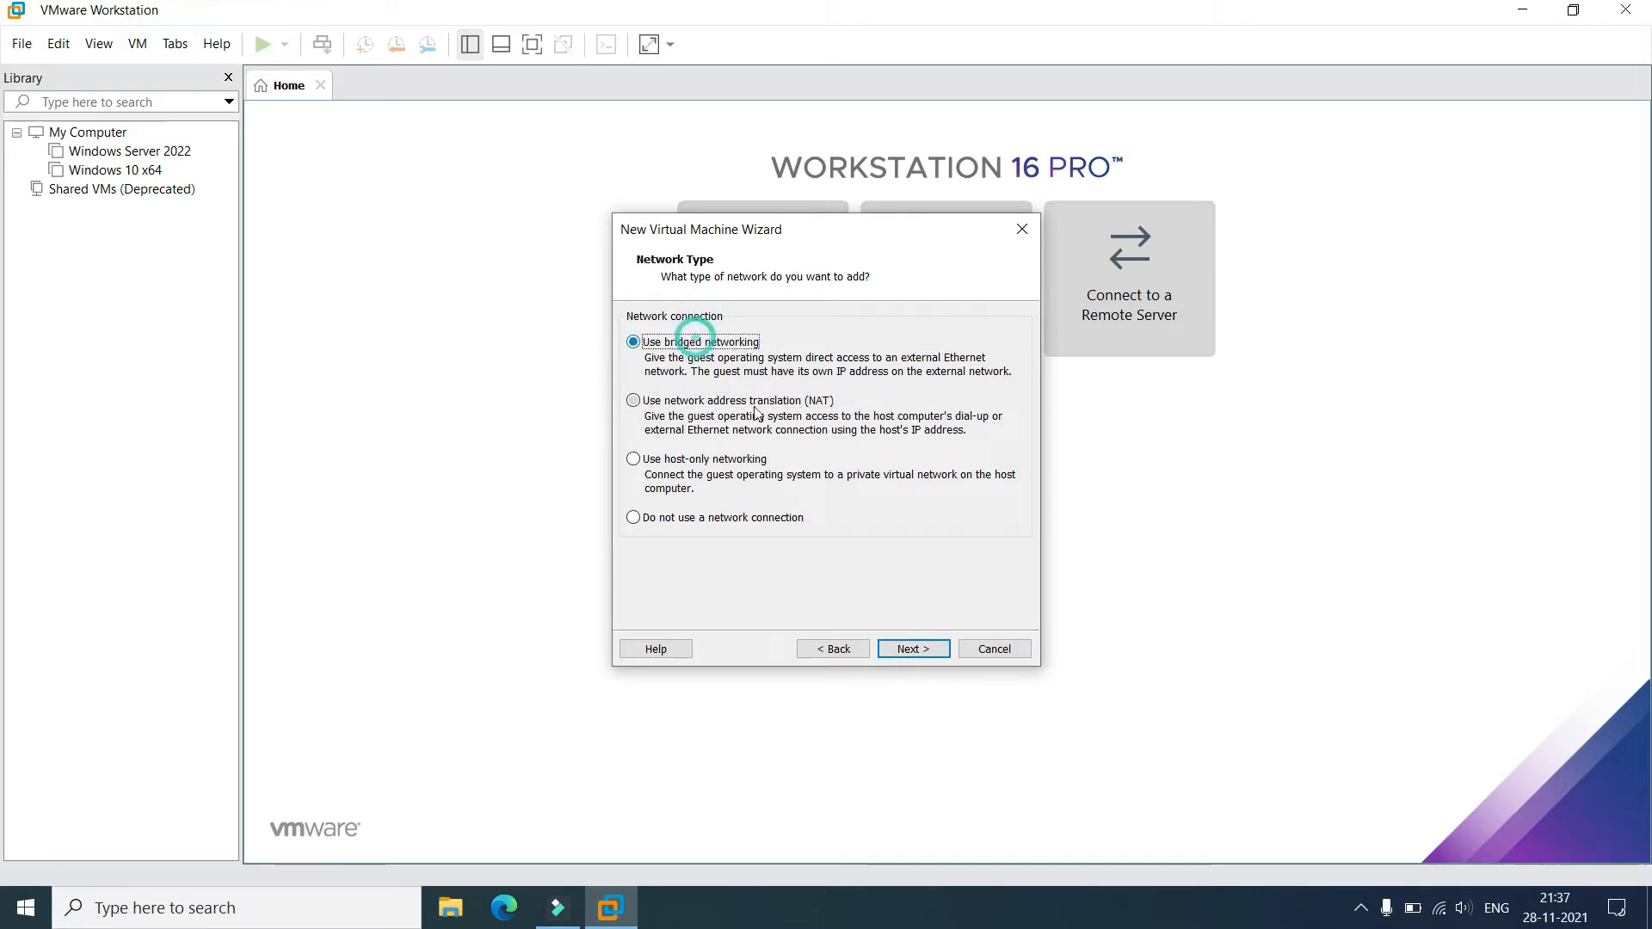
left_click(931, 657)
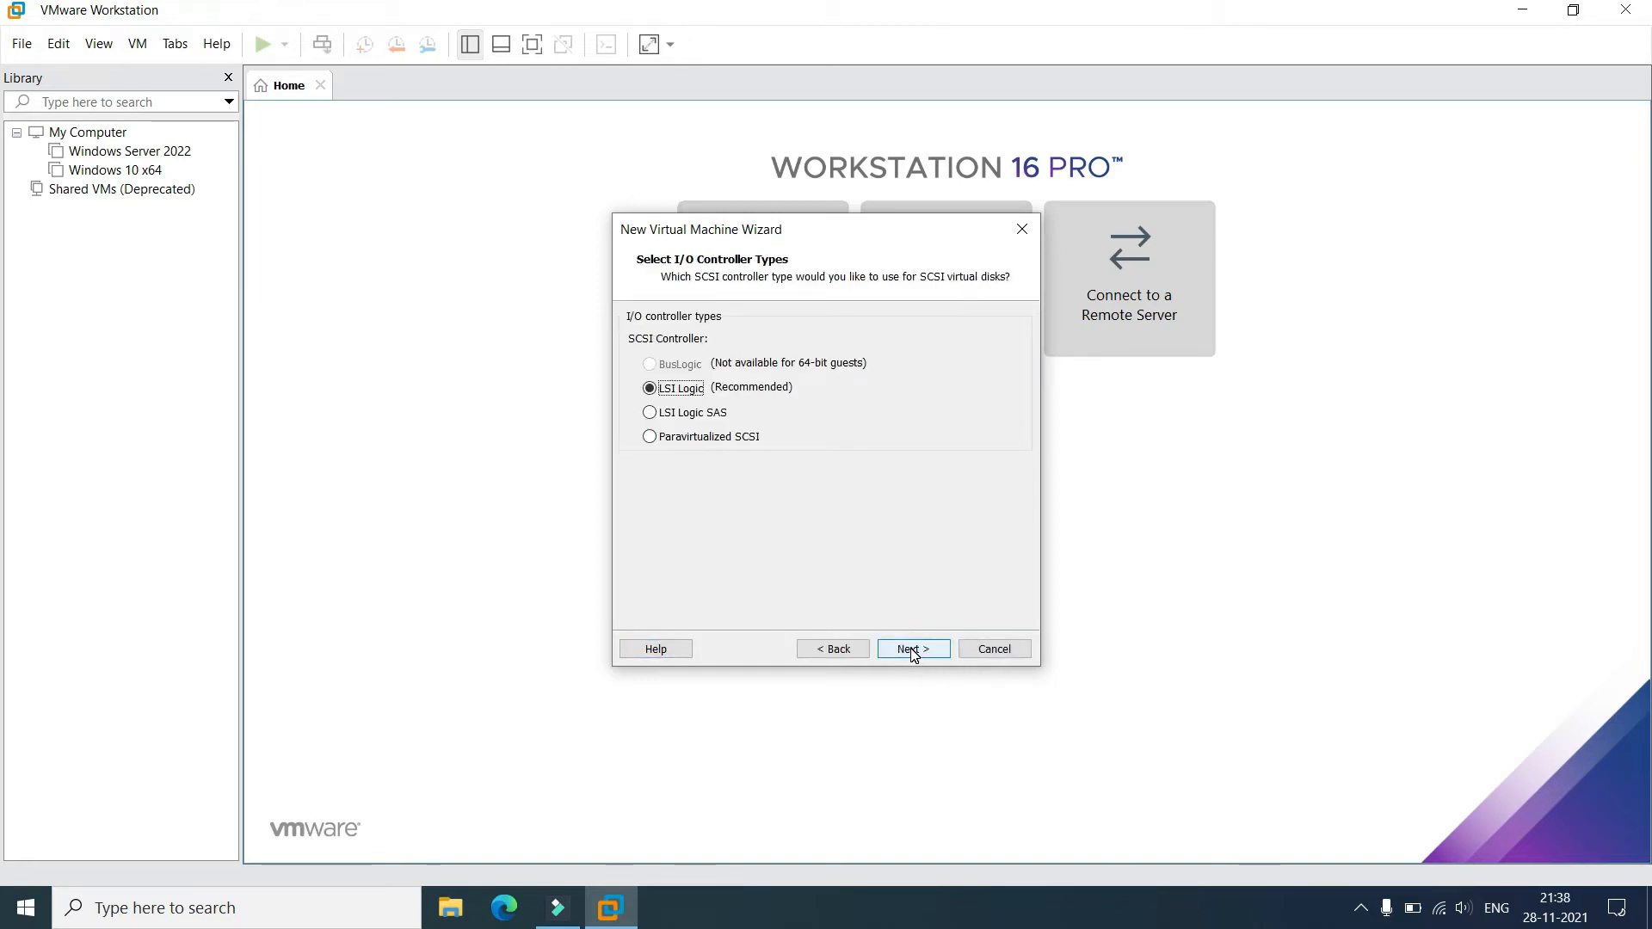
Keep LSI Logic and NVMe defaults, store the new 20 GB disk as a single file, and finish.
left_click(914, 651)
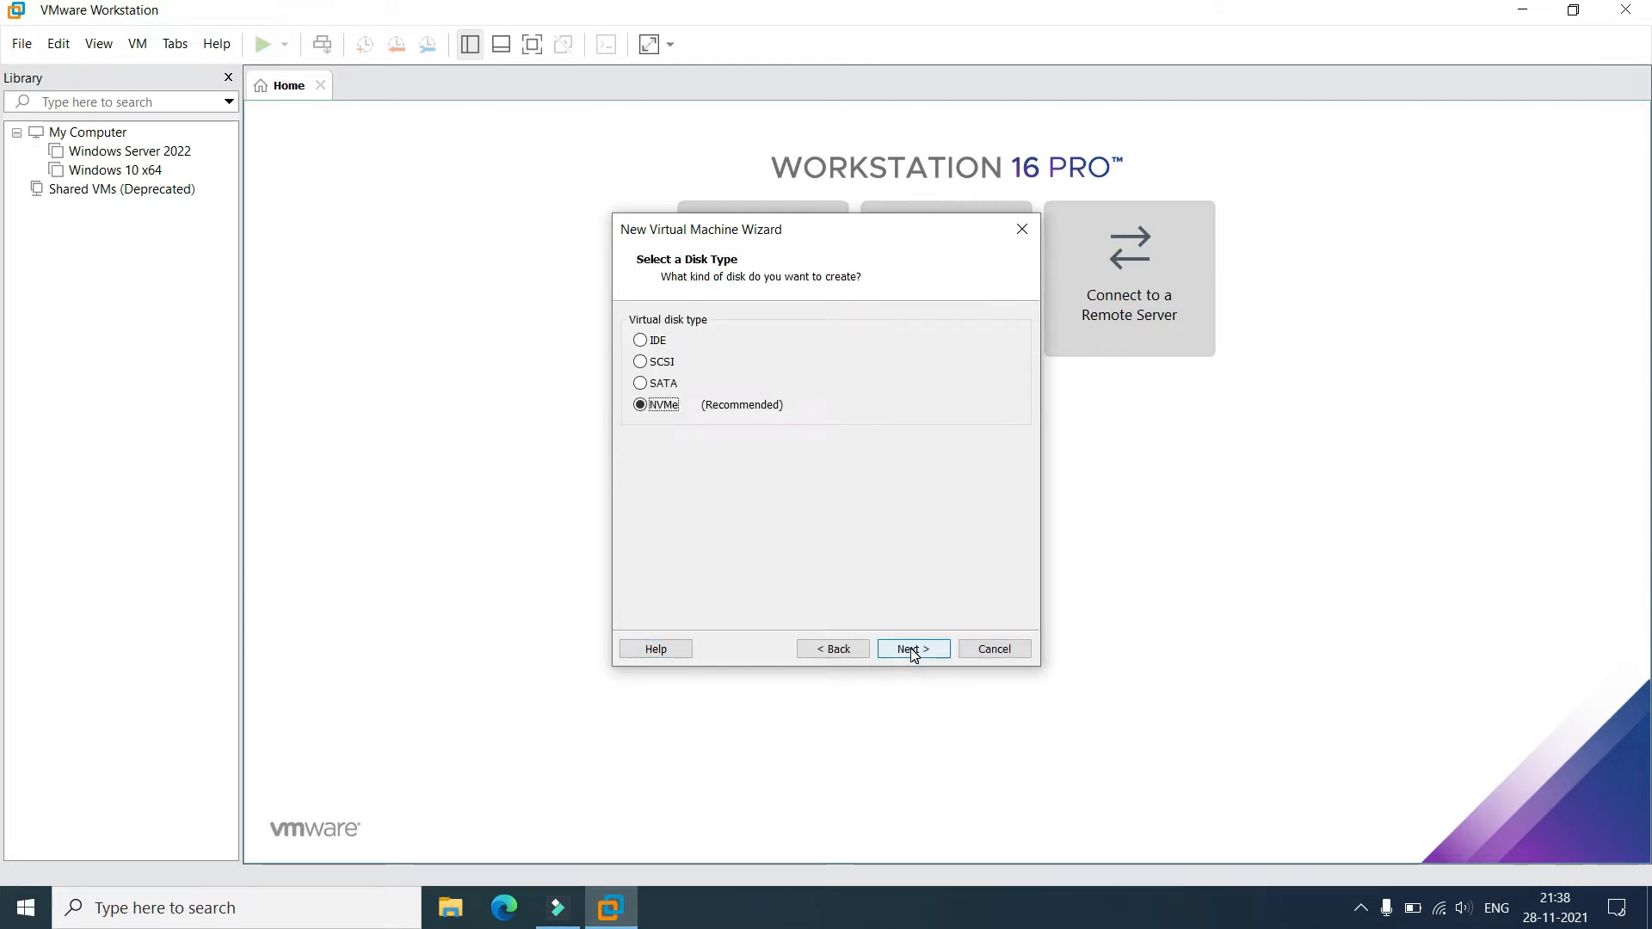
left_click(914, 650)
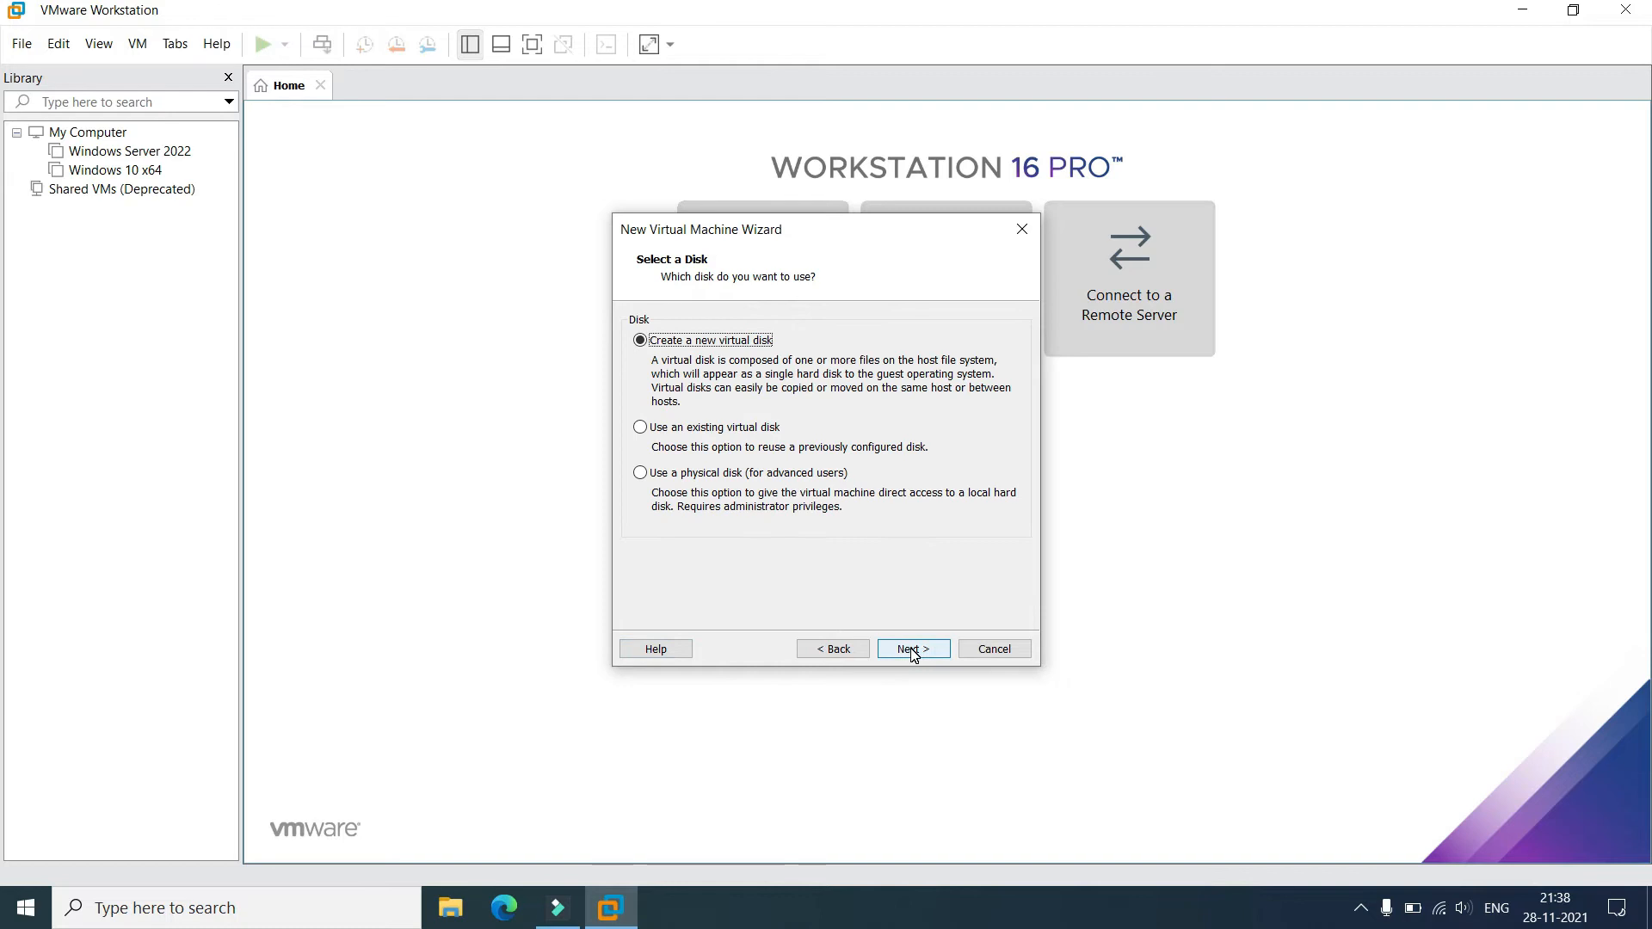
left_click(914, 650)
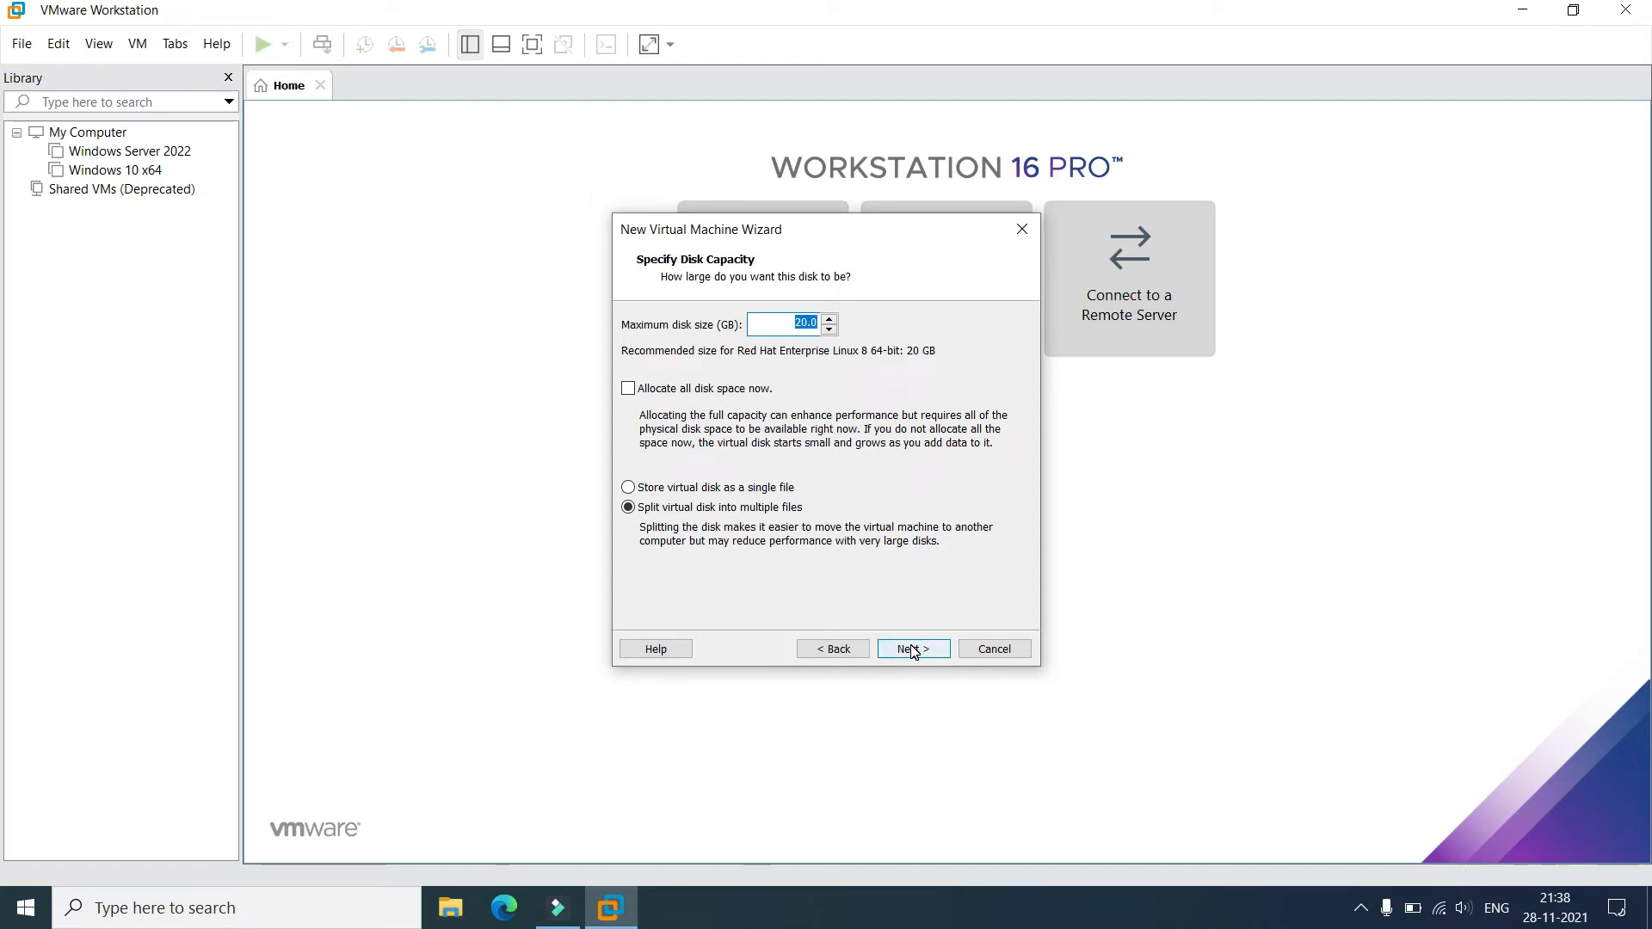
left_click(727, 488)
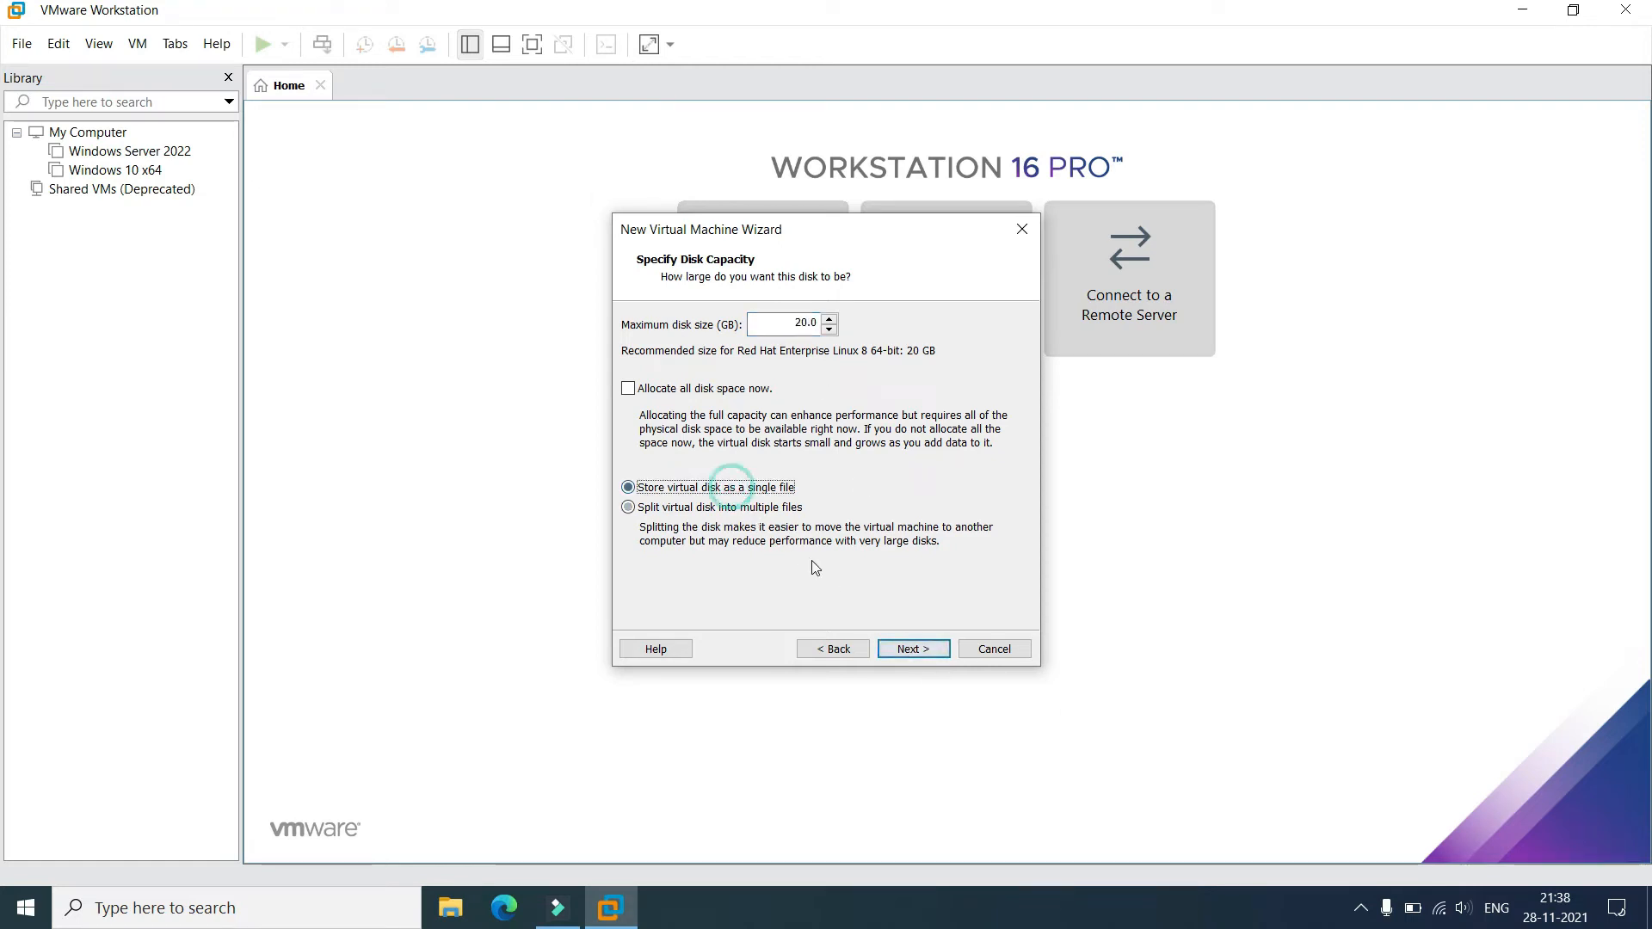
left_click(908, 649)
left_click(912, 648)
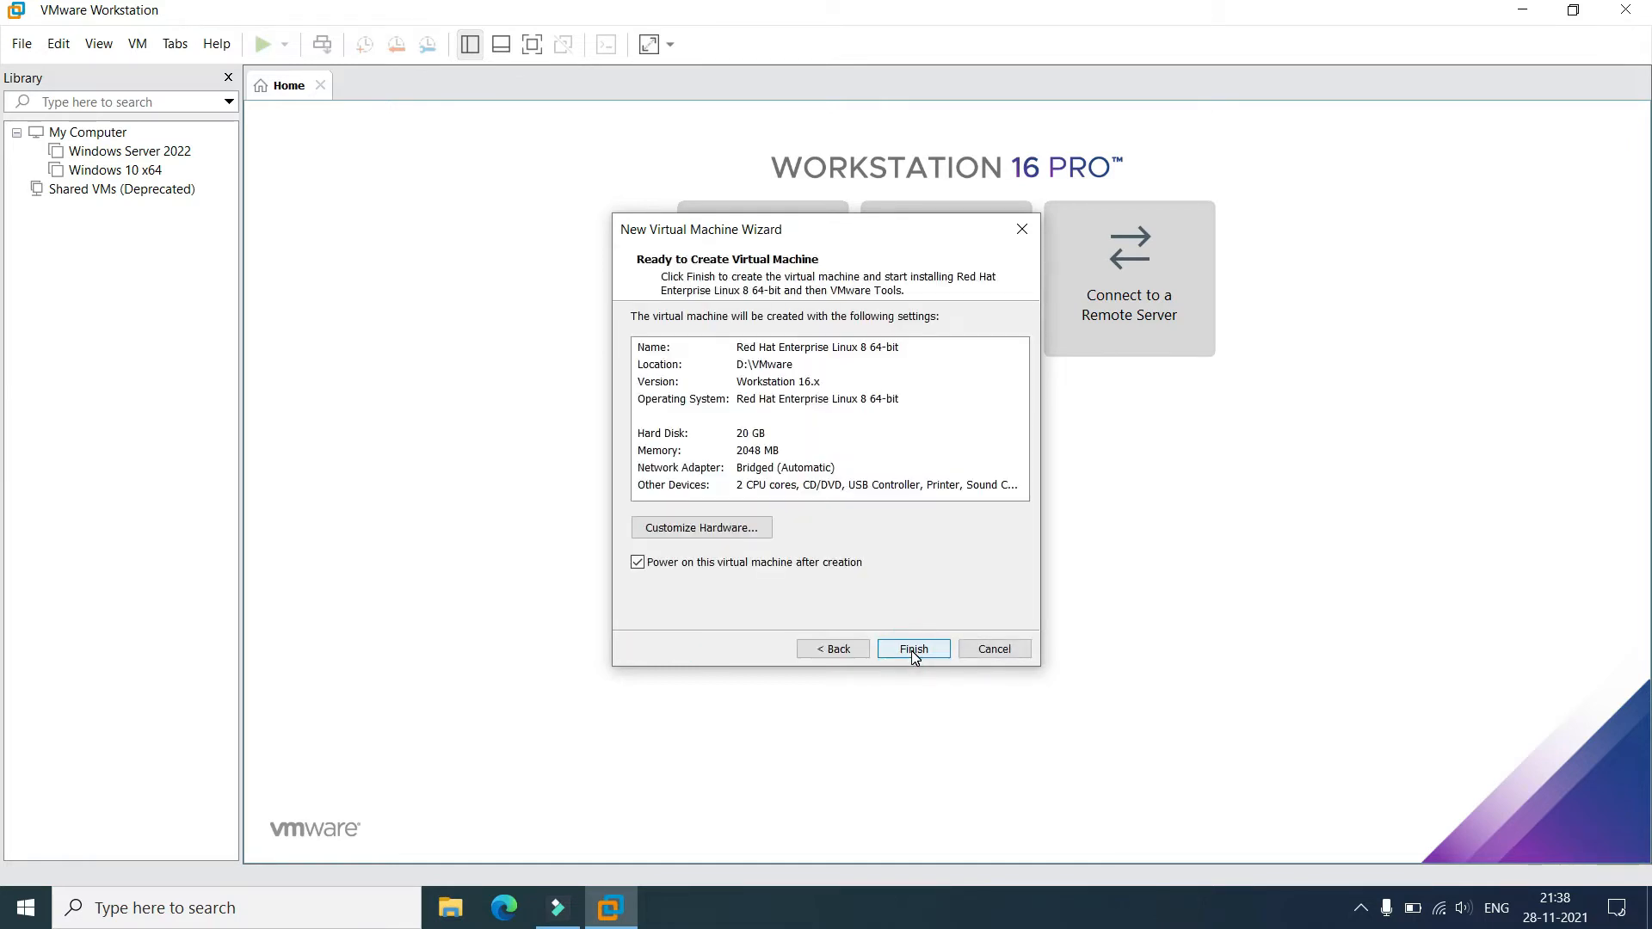
left_click(911, 649)
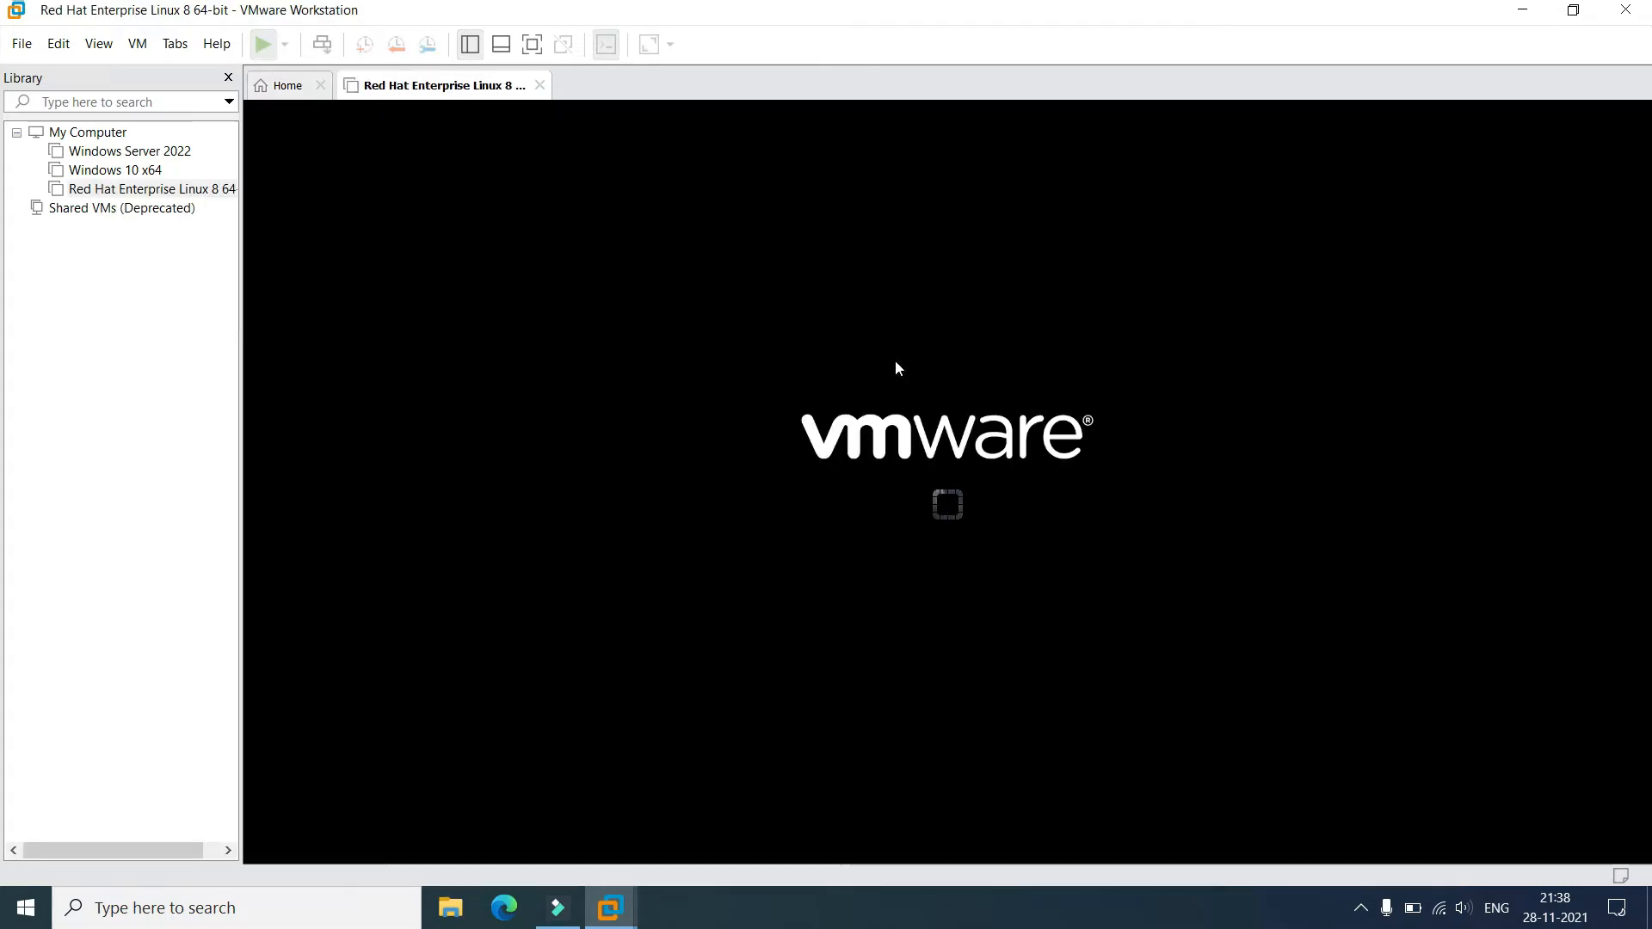
Capture input in the VM console while the RHEL 8.5 installer loads its Installation Summary.
left_click(1217, 627)
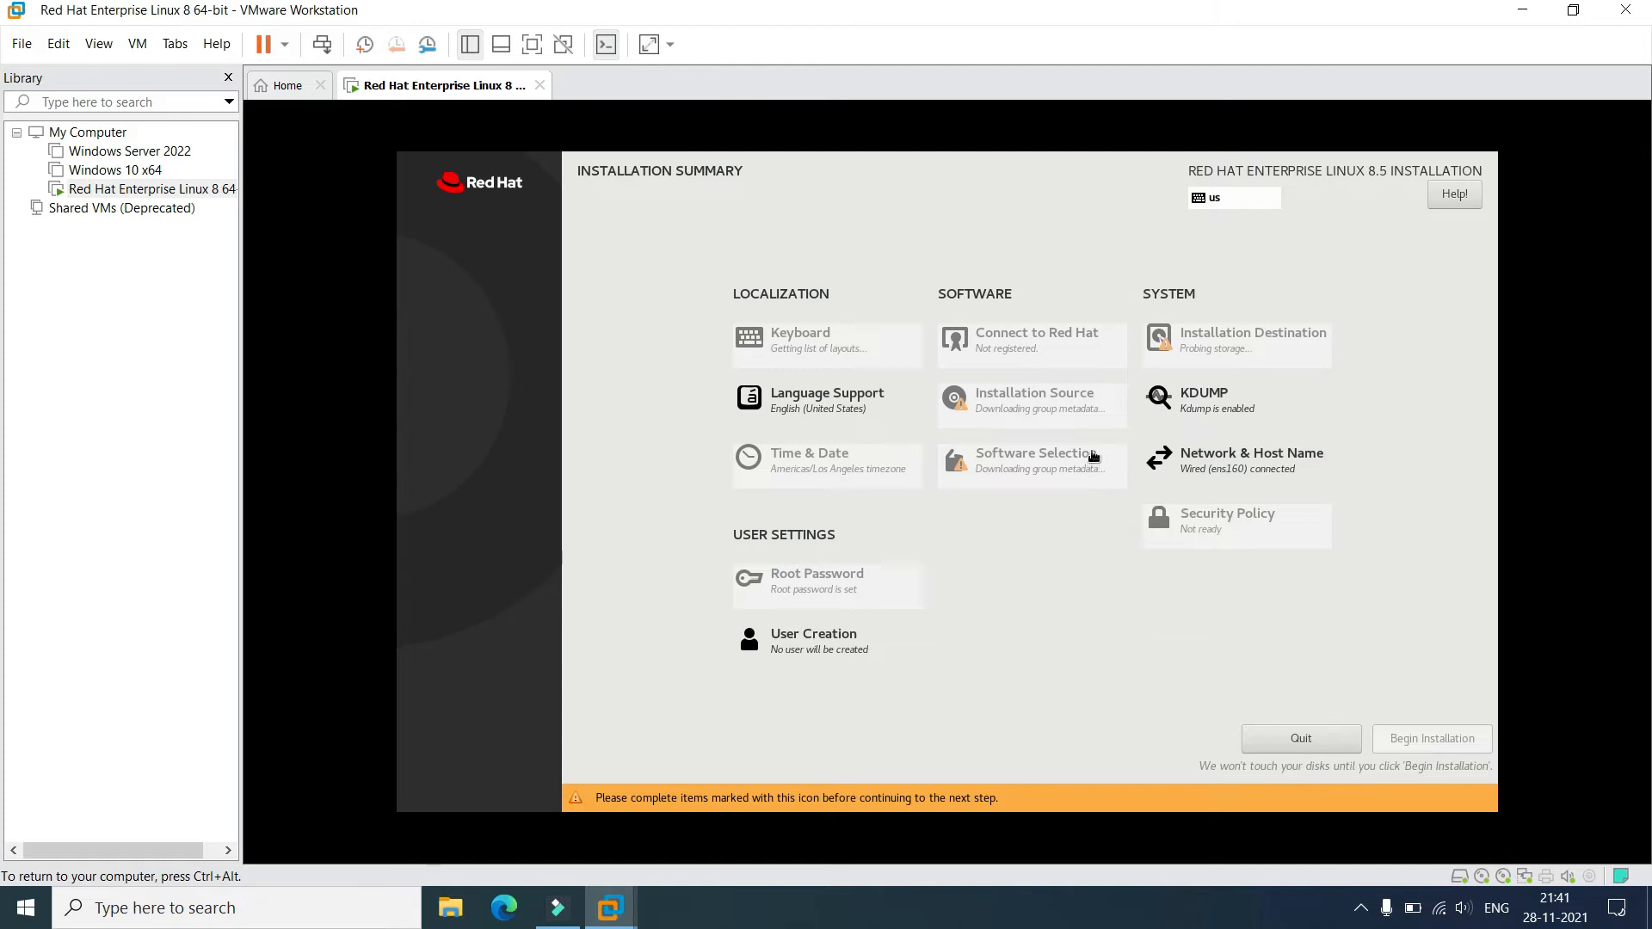
Select the 20 GiB NVMe disk with Custom storage configuration and go to Manual Partitioning.
left_click(1200, 362)
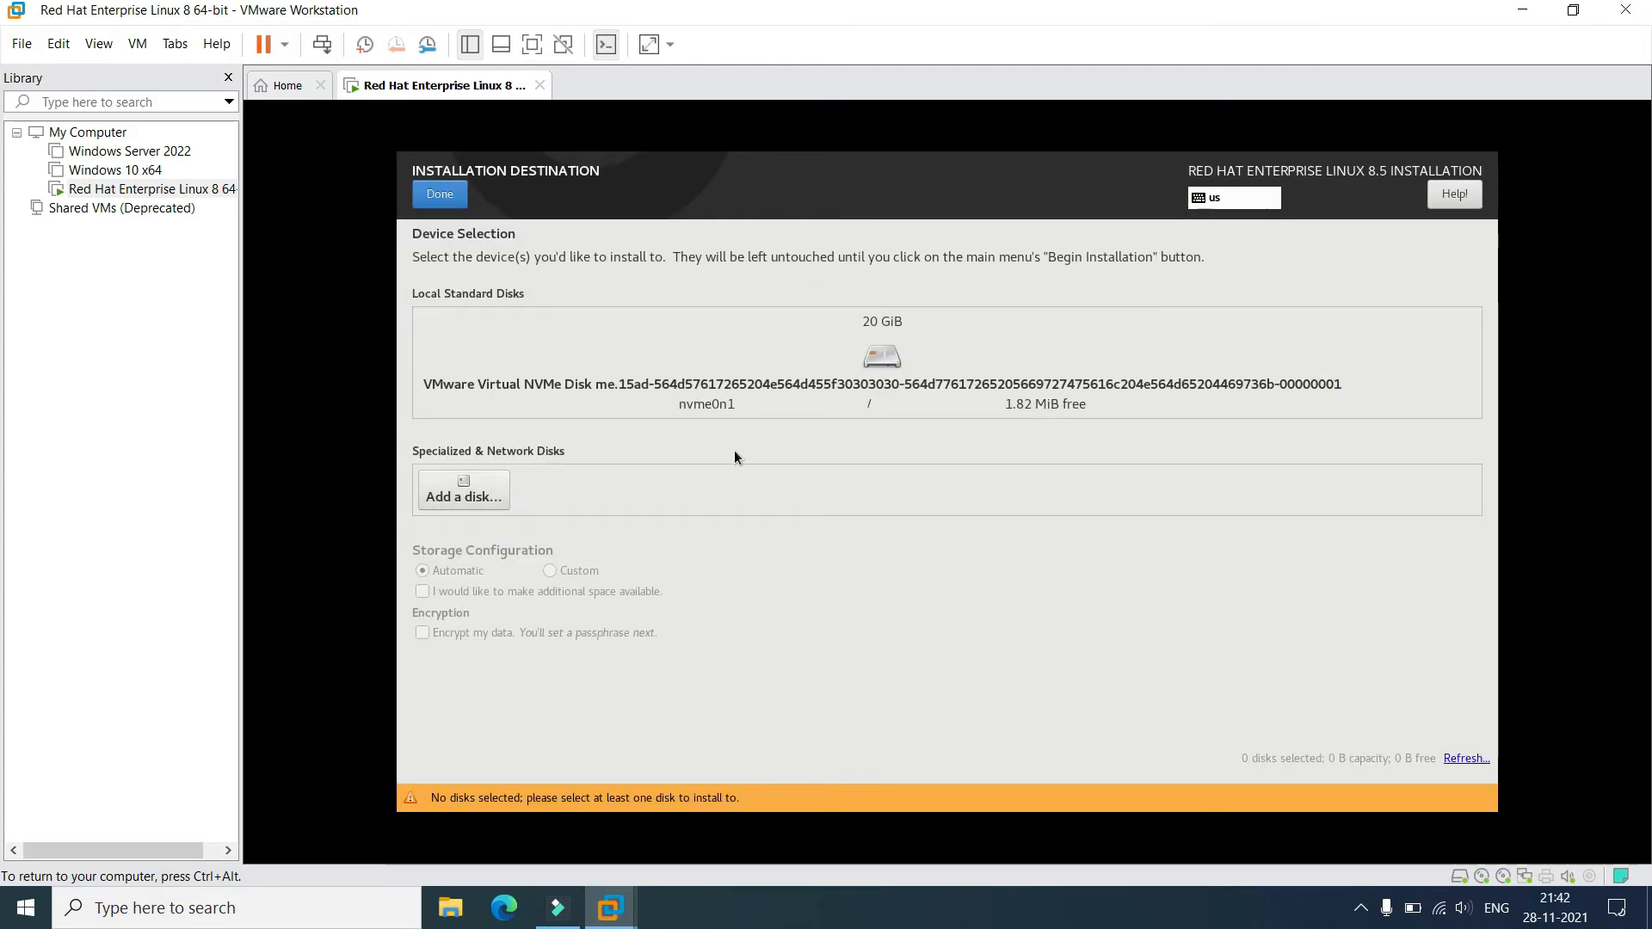
left_click(809, 375)
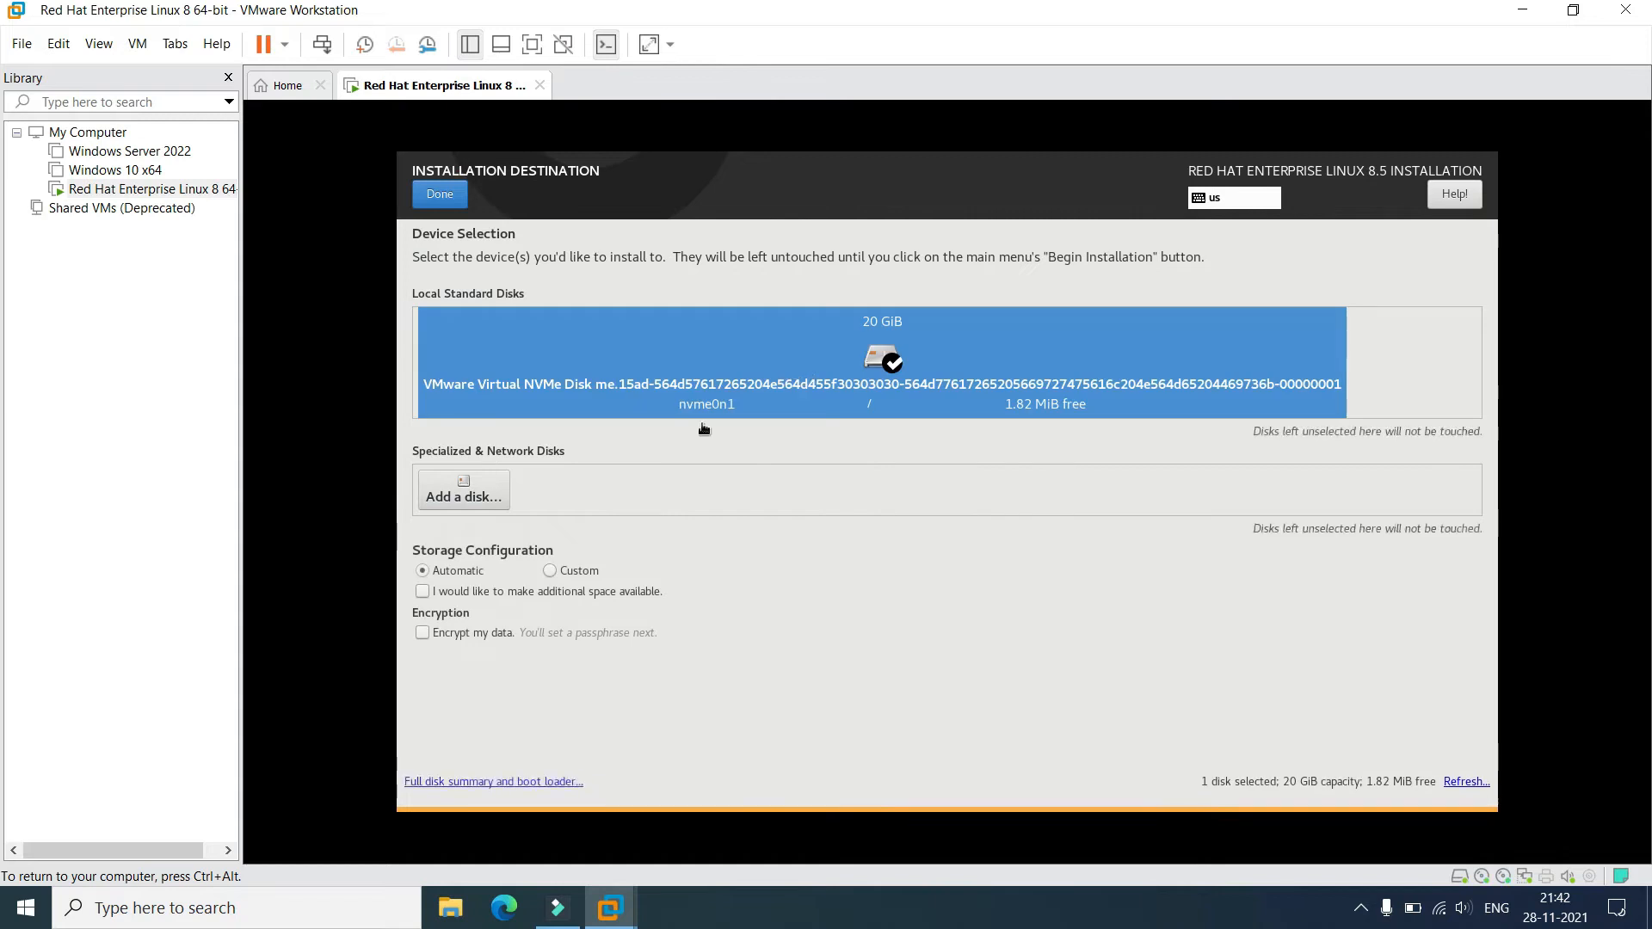
left_click(548, 571)
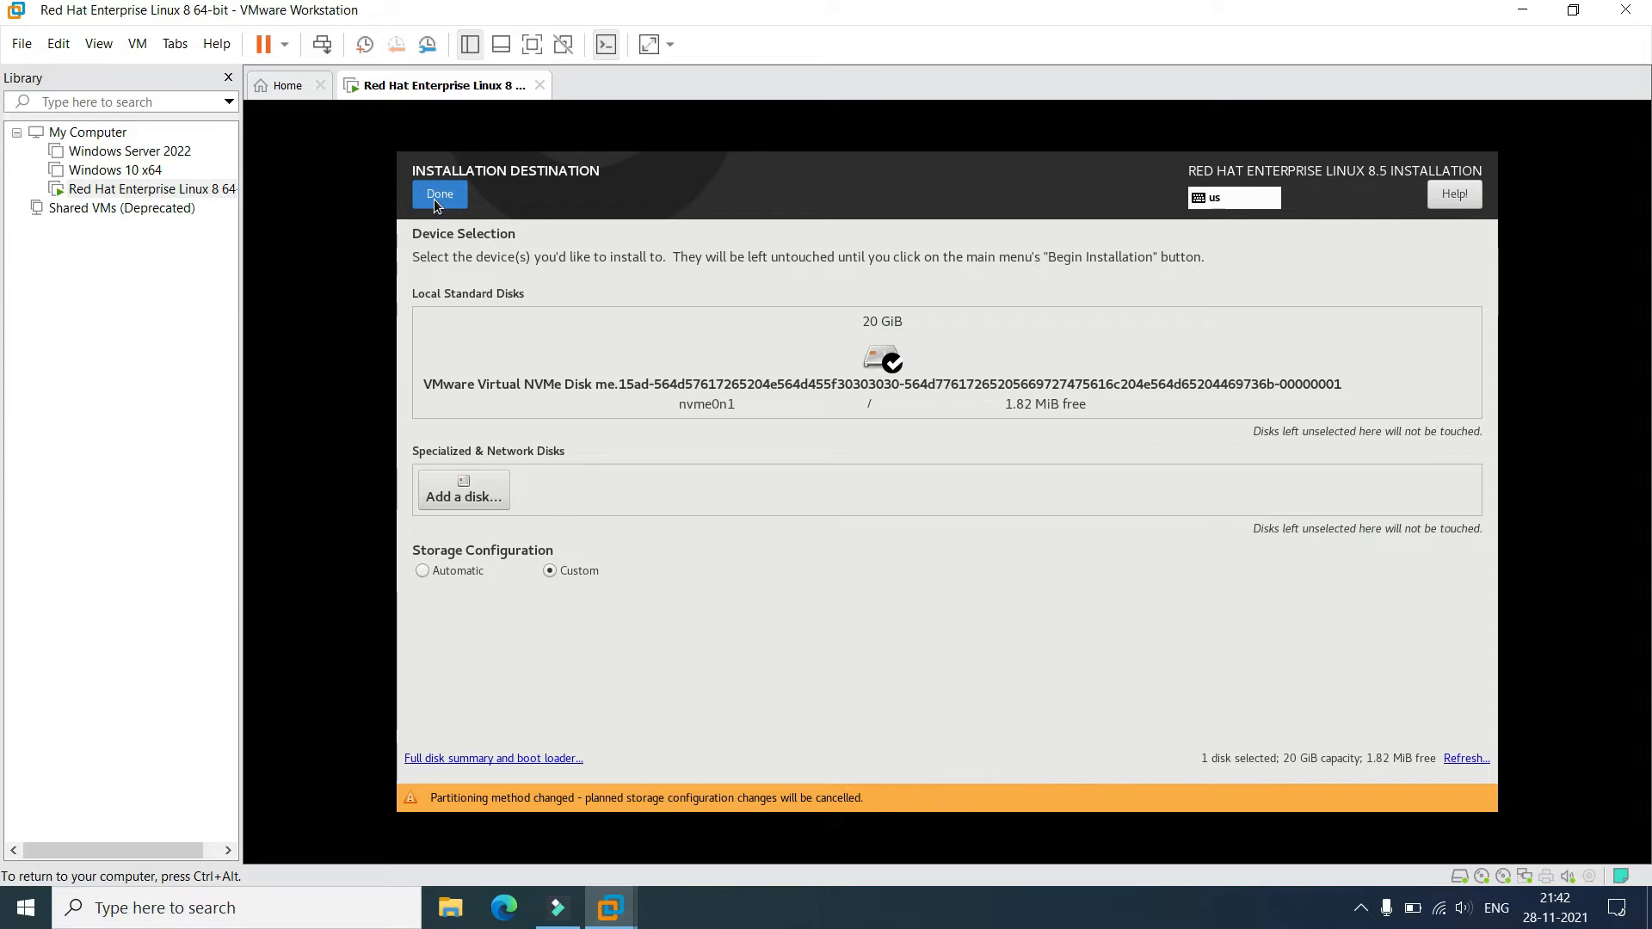
left_click(437, 196)
left_click(514, 374)
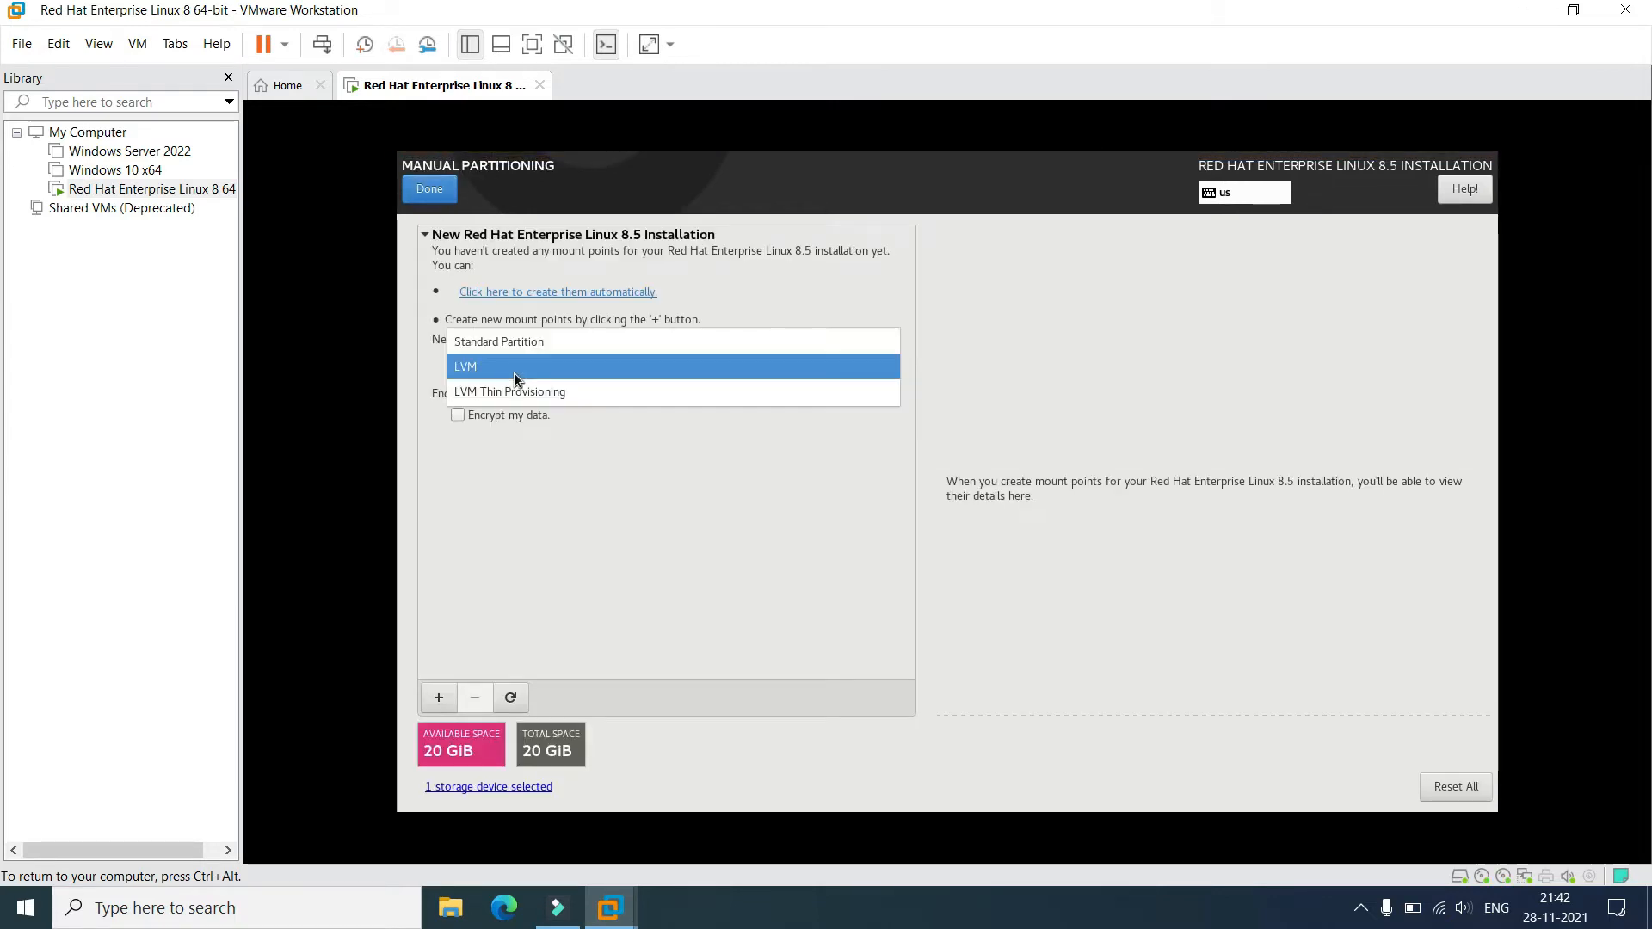
Keeping the LVM scheme, add a /boot mount point with 500 MiB capacity.
left_click(514, 367)
left_click(443, 698)
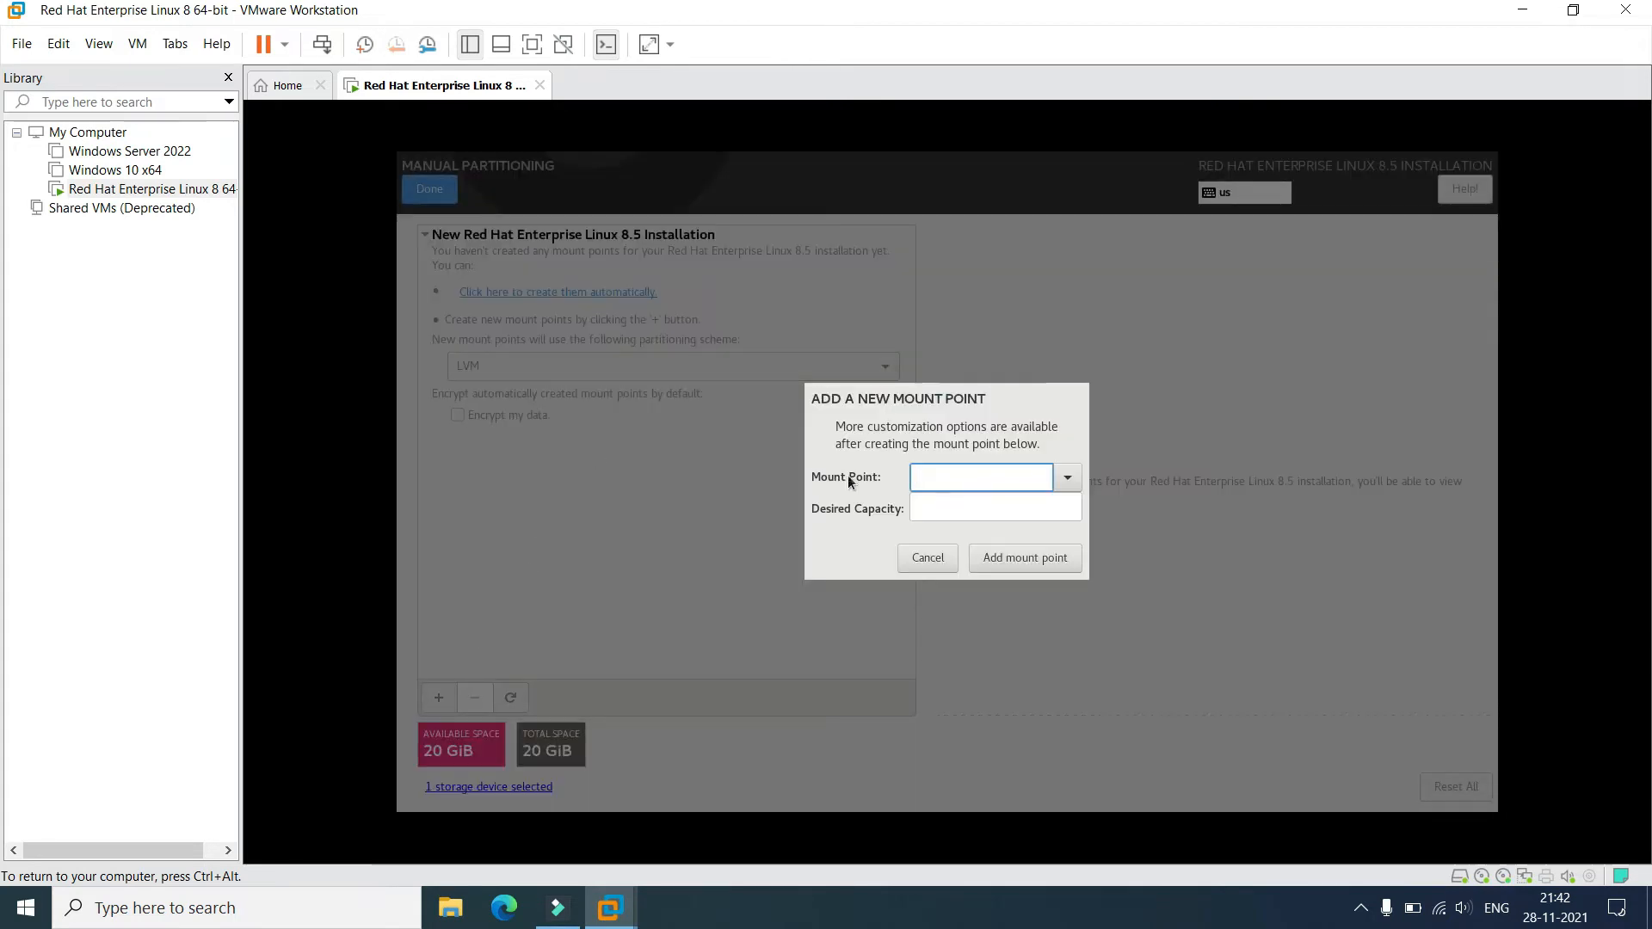
left_click(1067, 478)
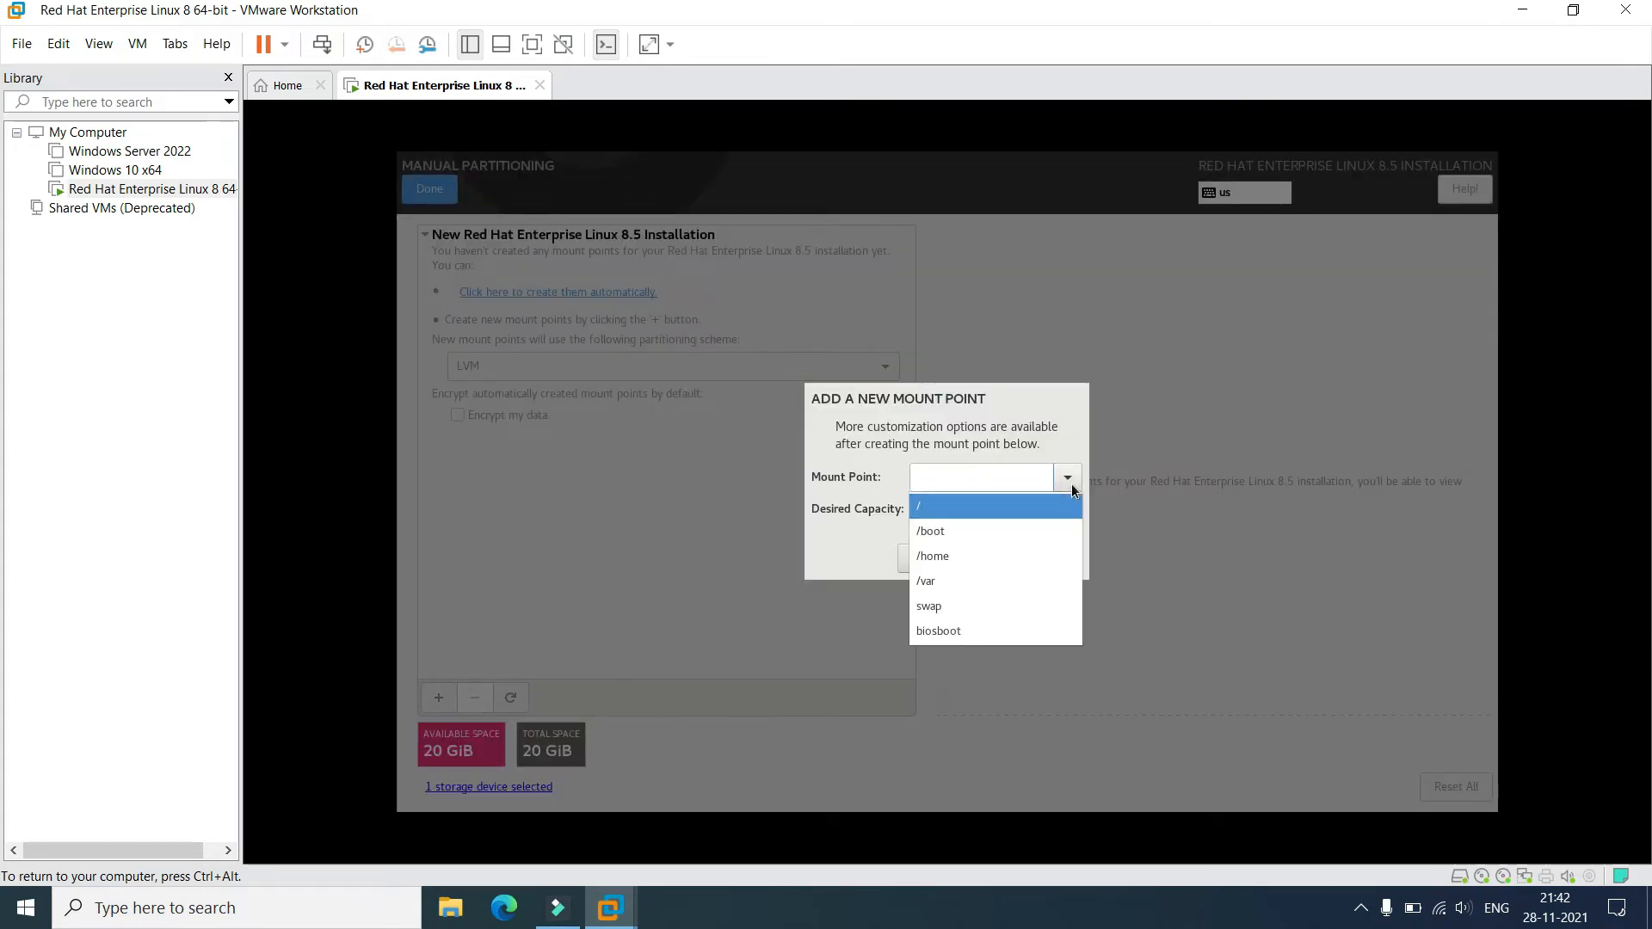
left_click(1015, 534)
left_click(984, 506)
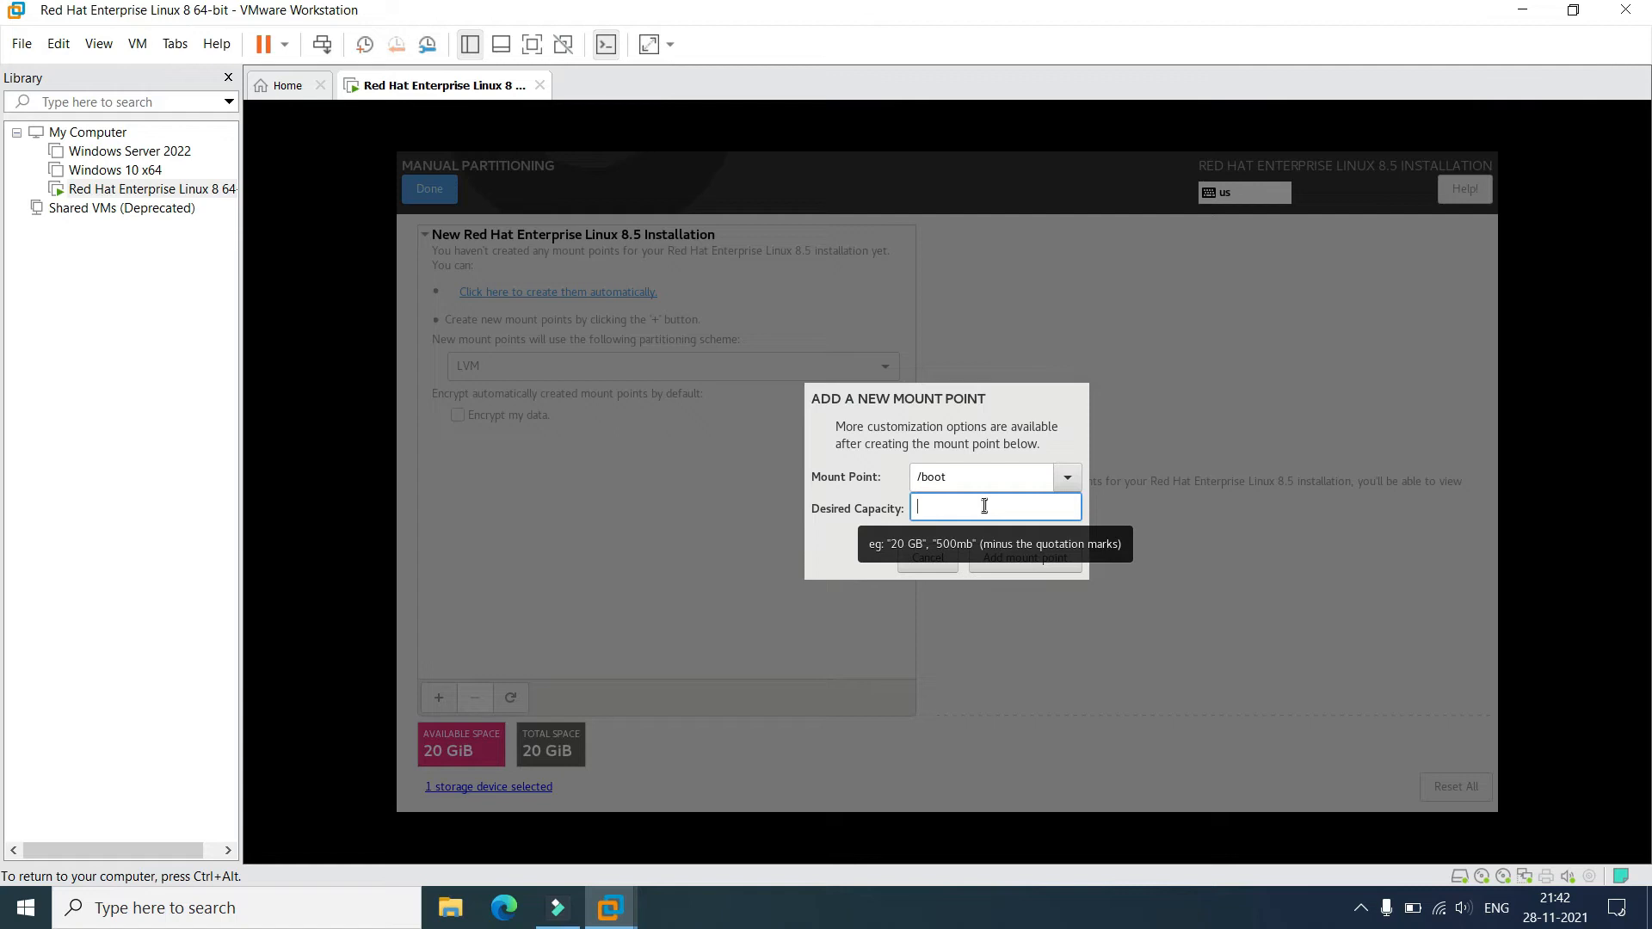
type("500")
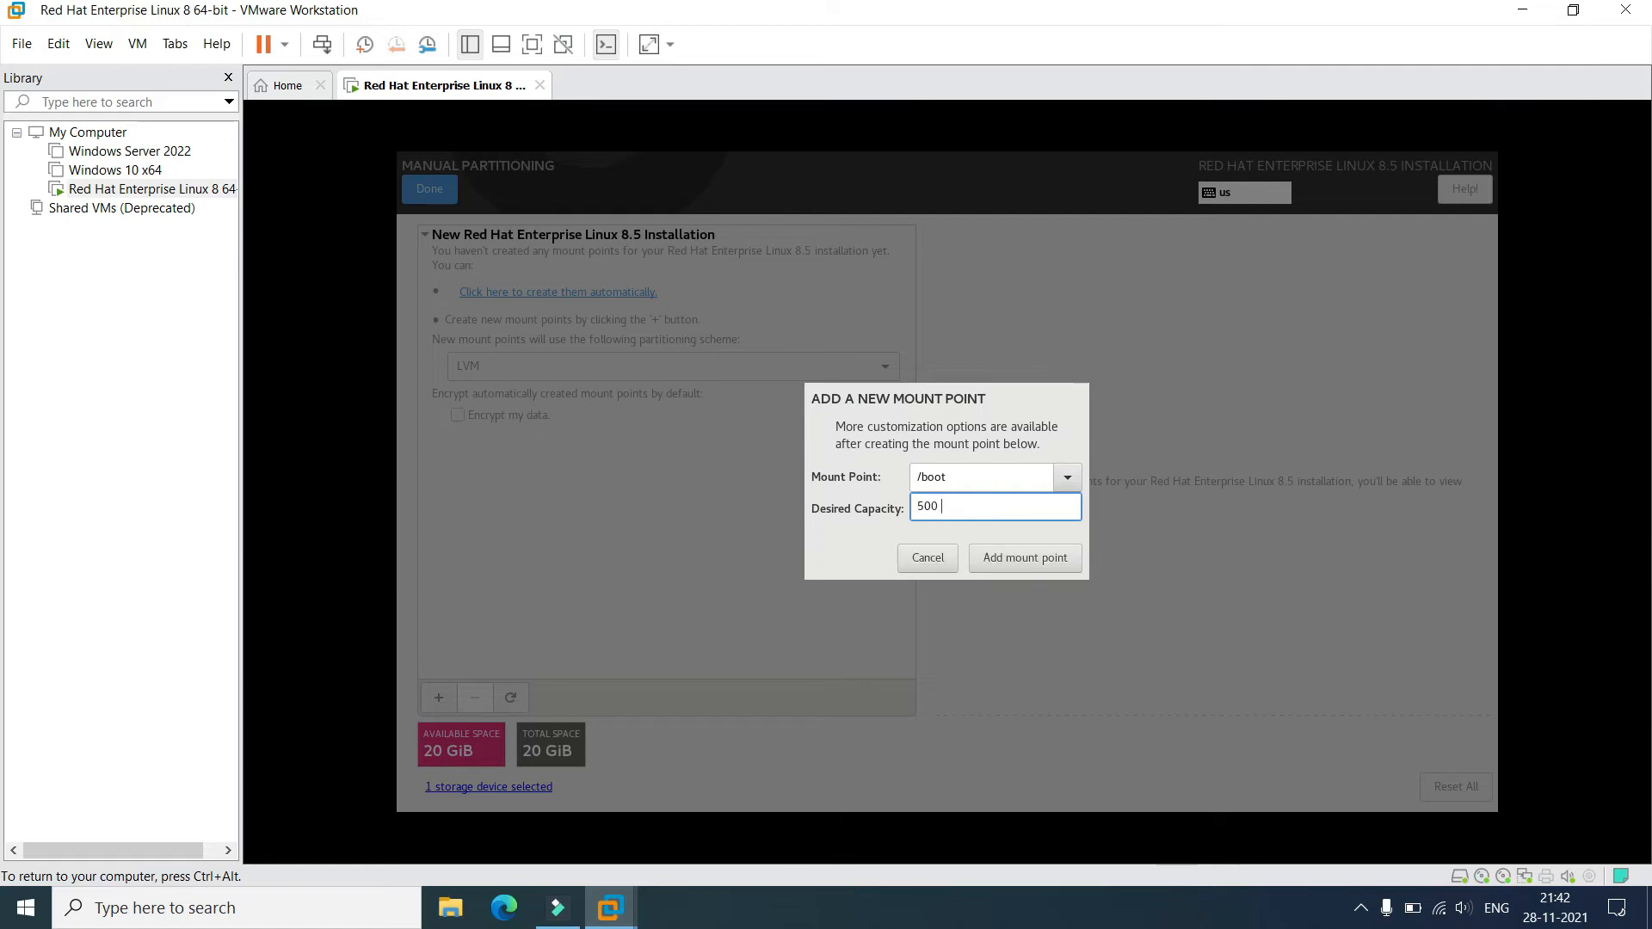
type(" MiB")
left_click(1008, 560)
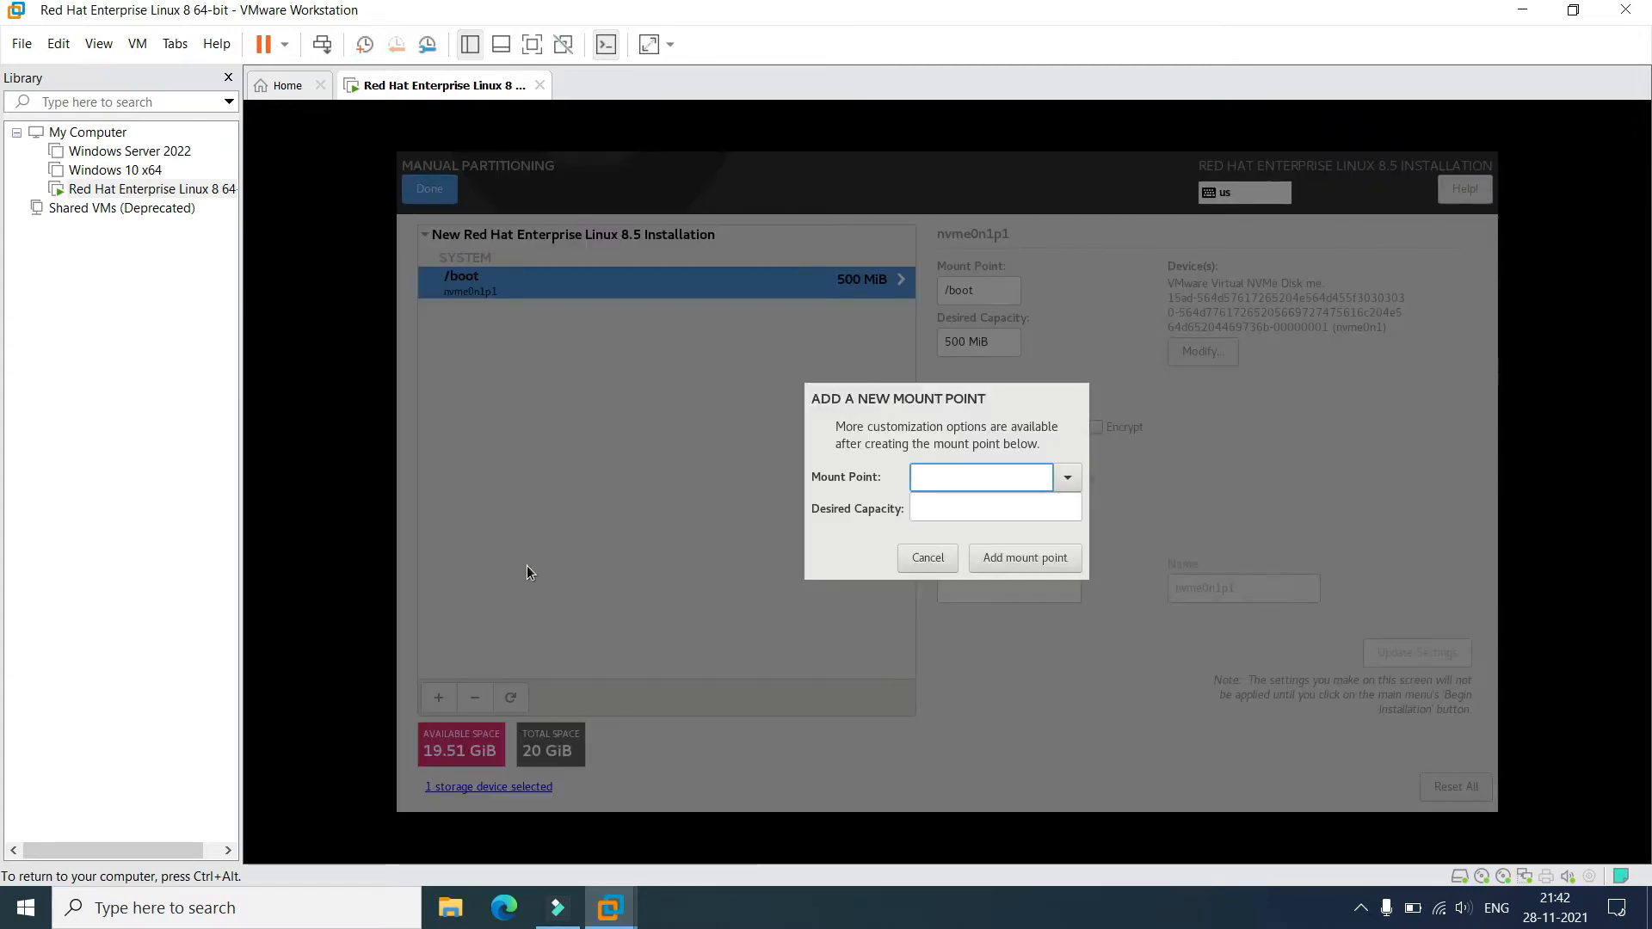
Add a swap mount point with 4096 MiB capacity.
left_click(1072, 475)
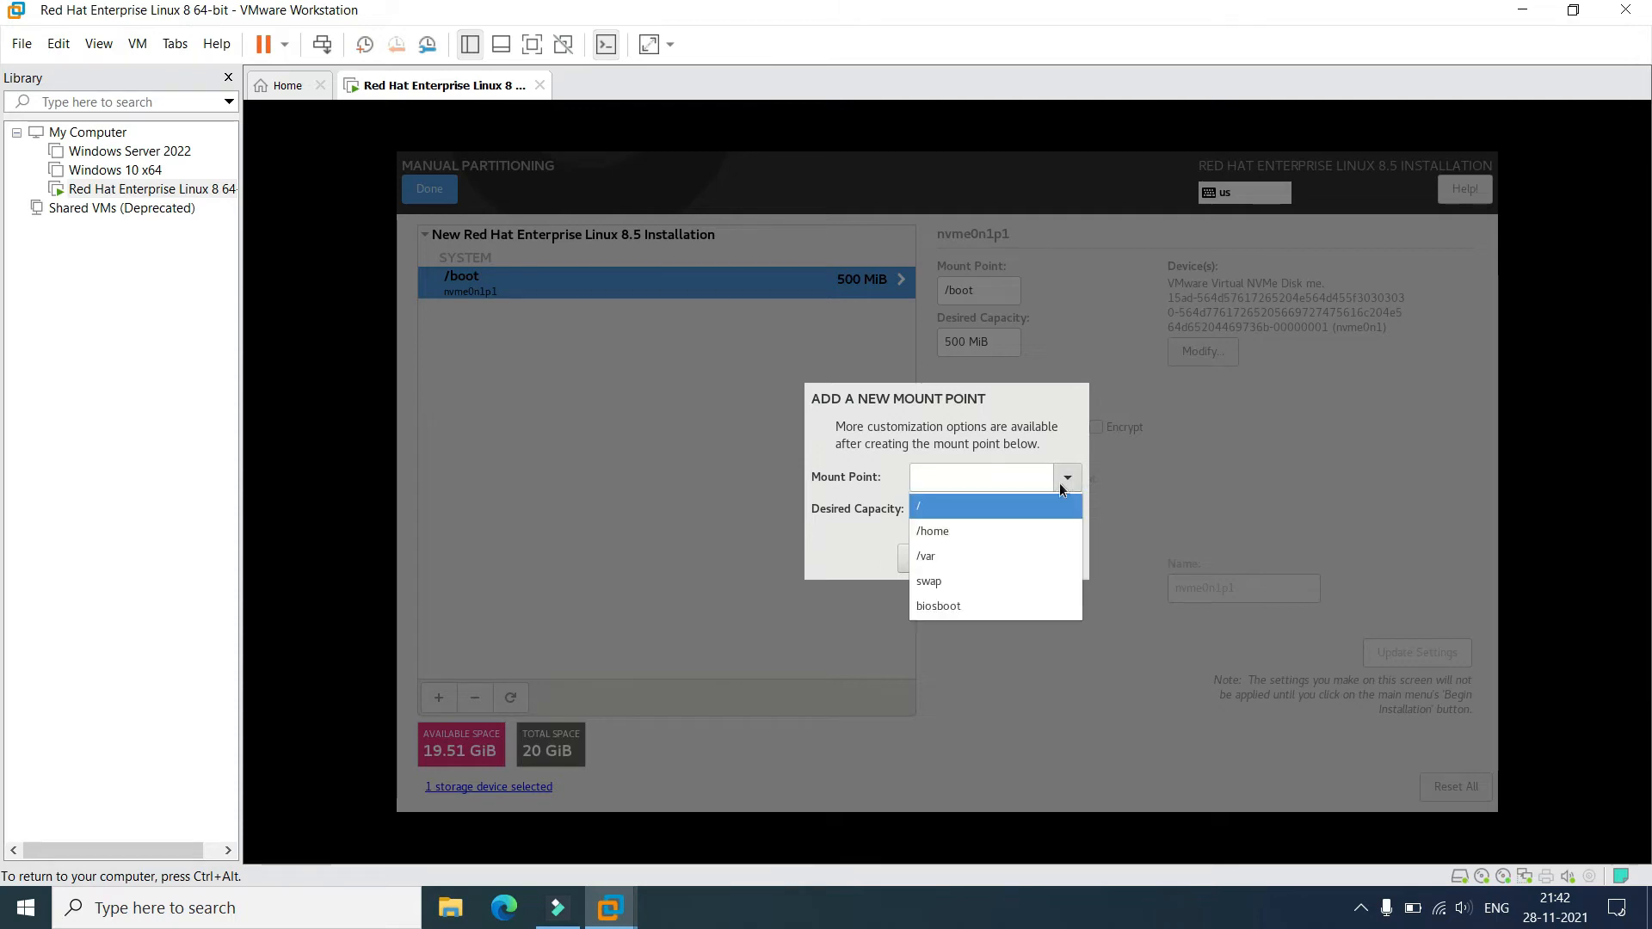
left_click(986, 585)
left_click(955, 506)
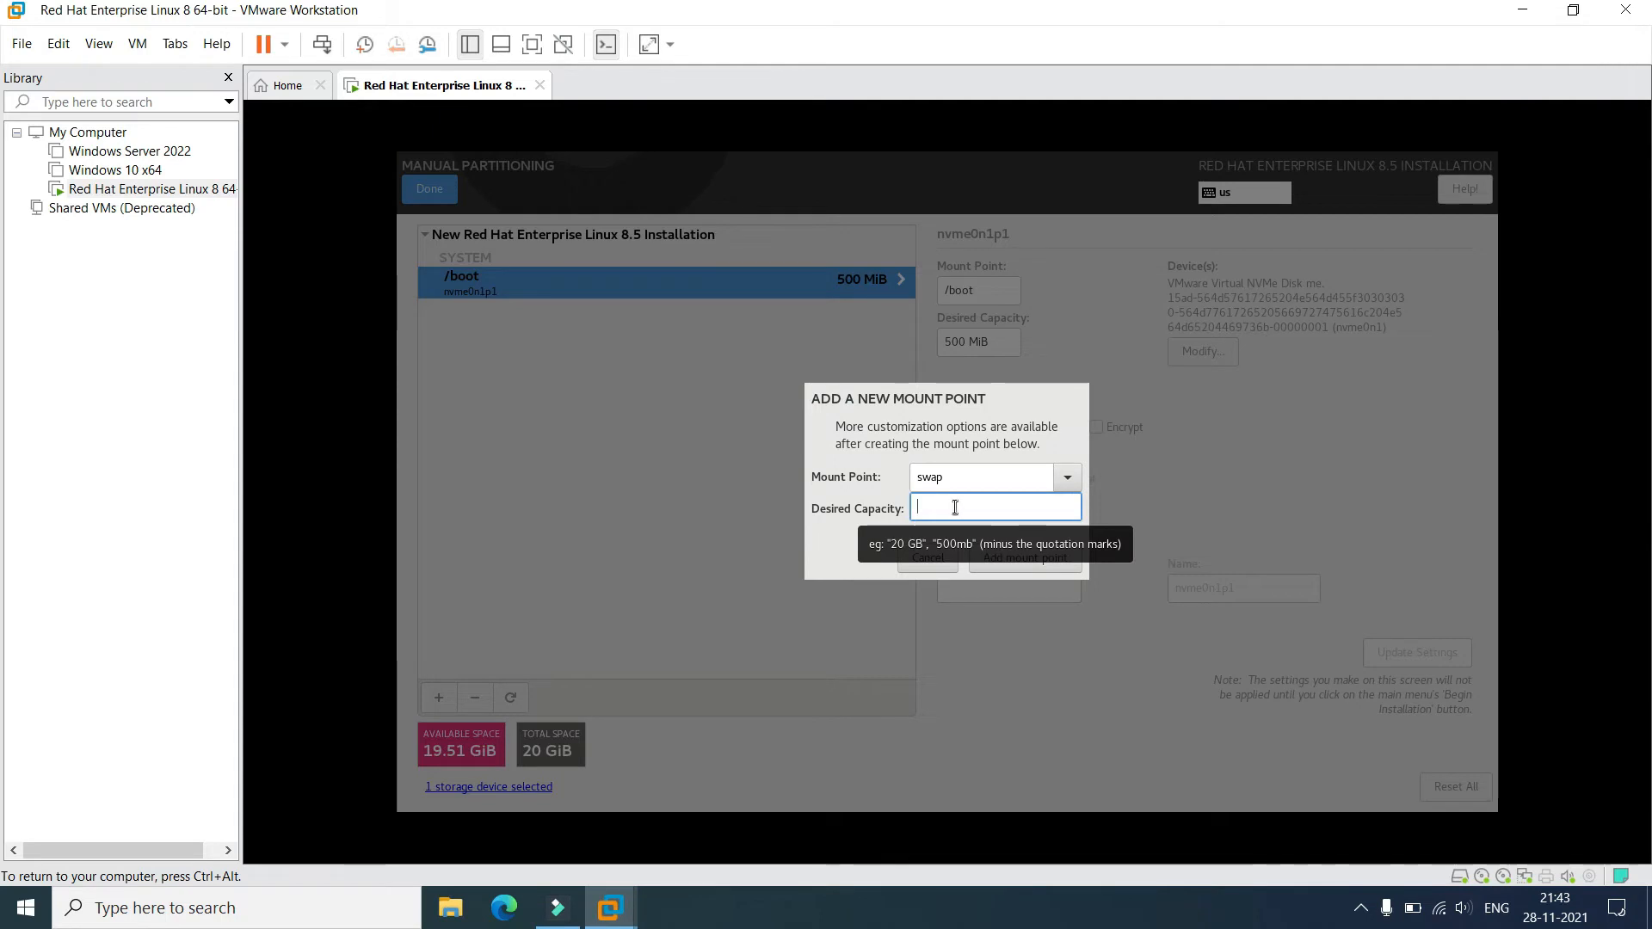
type("4")
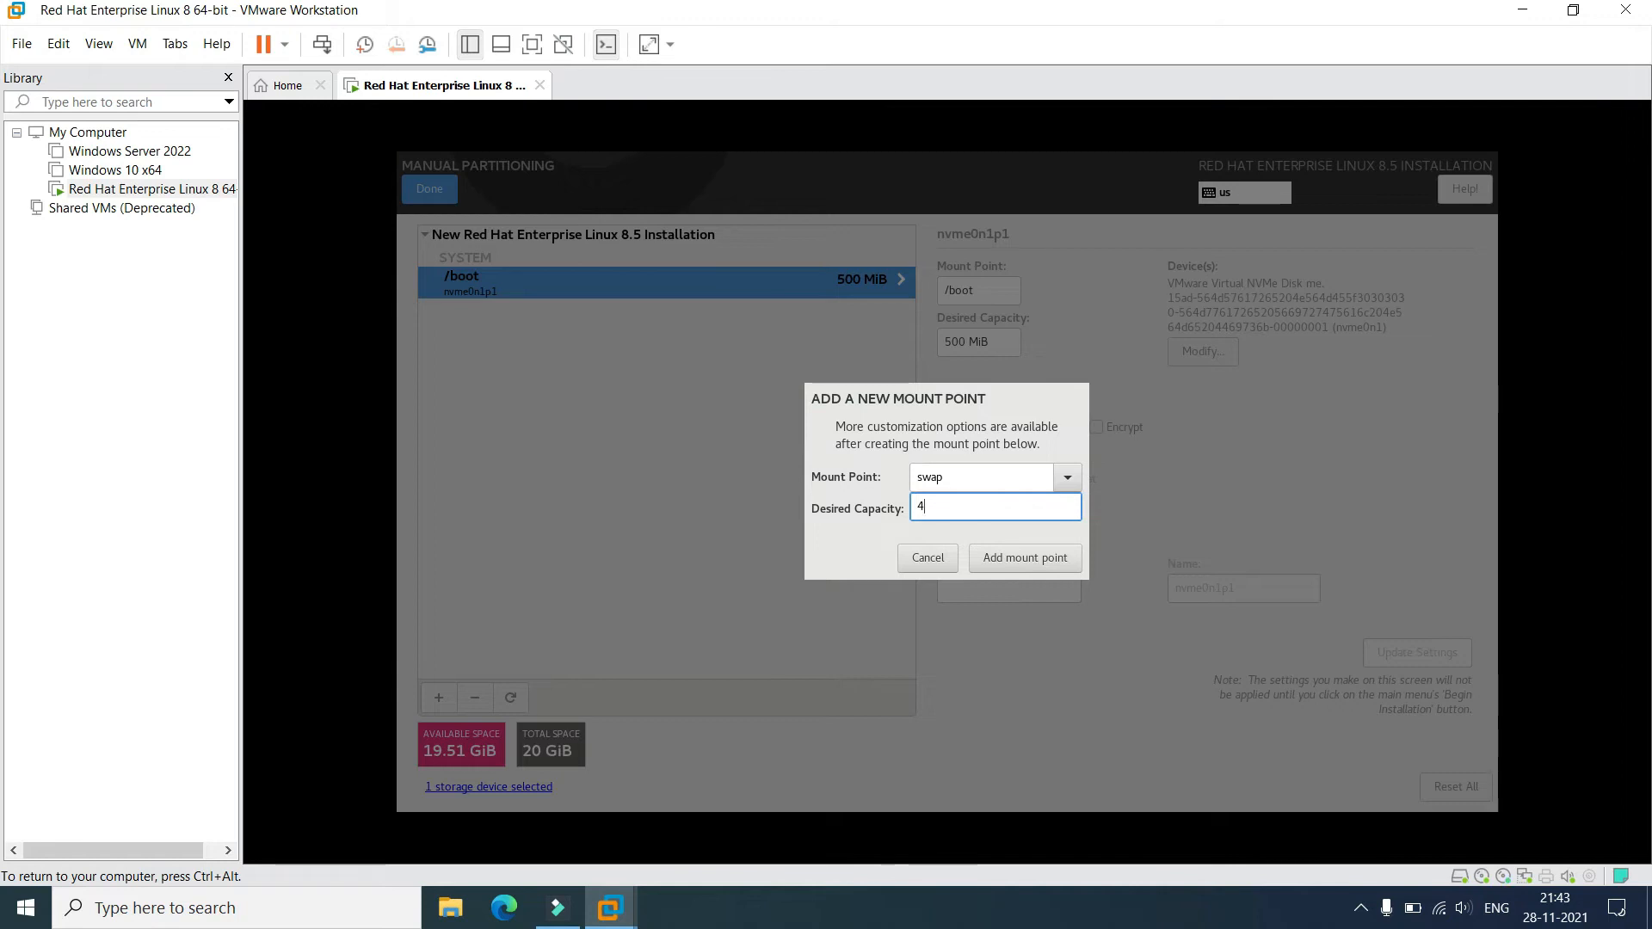
type("096")
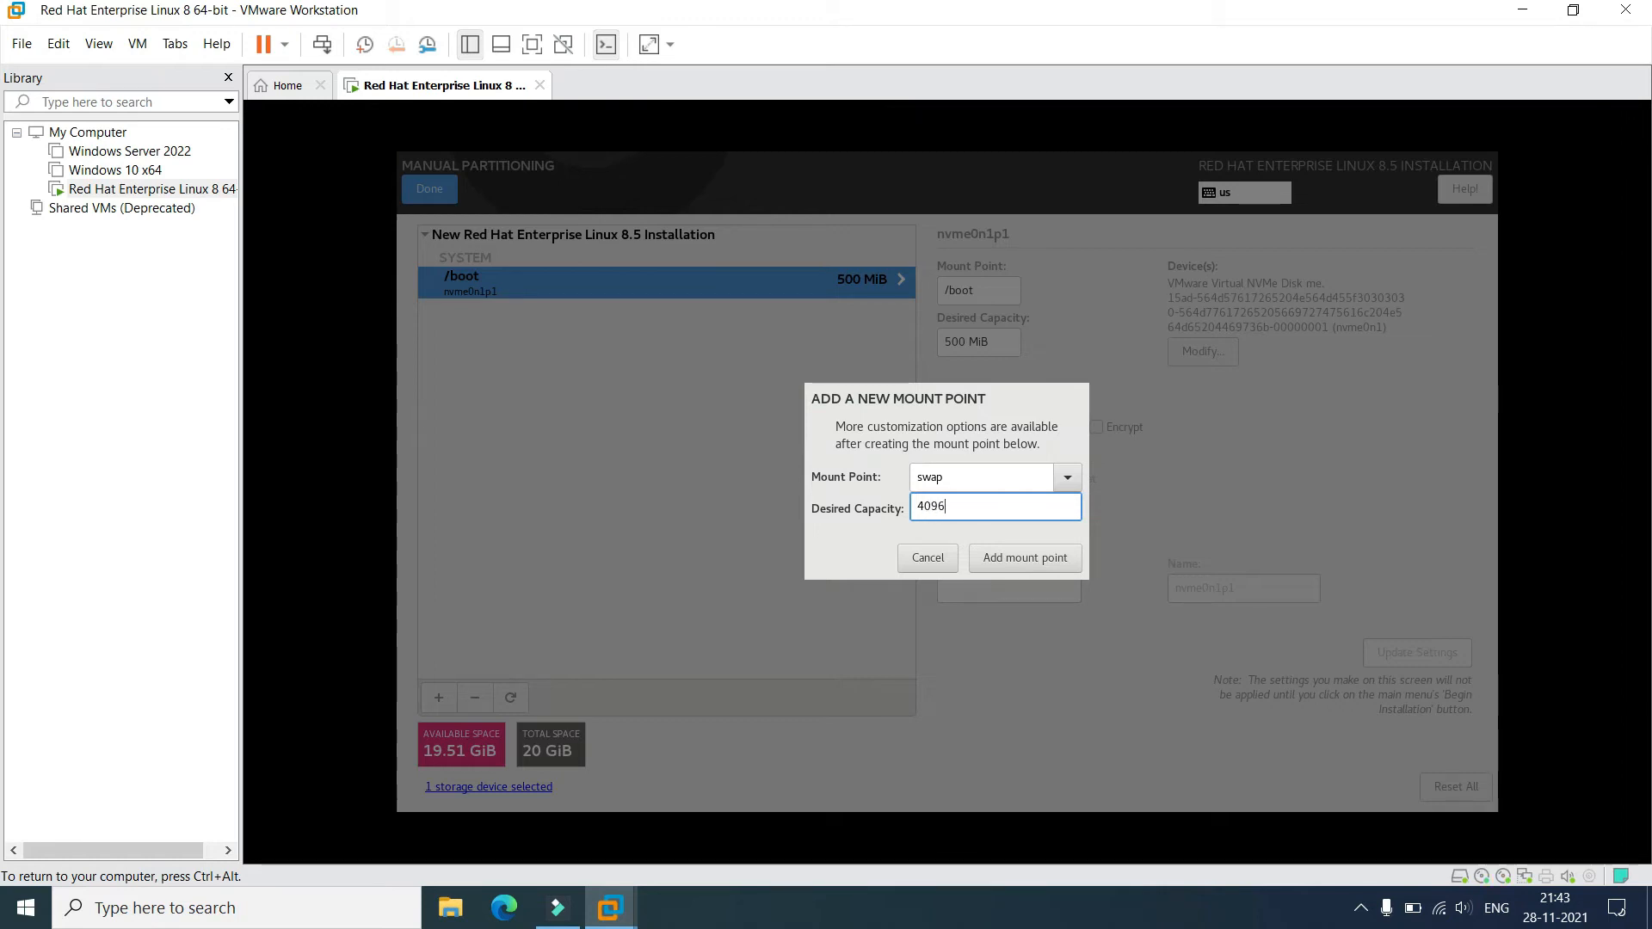
left_click(1017, 559)
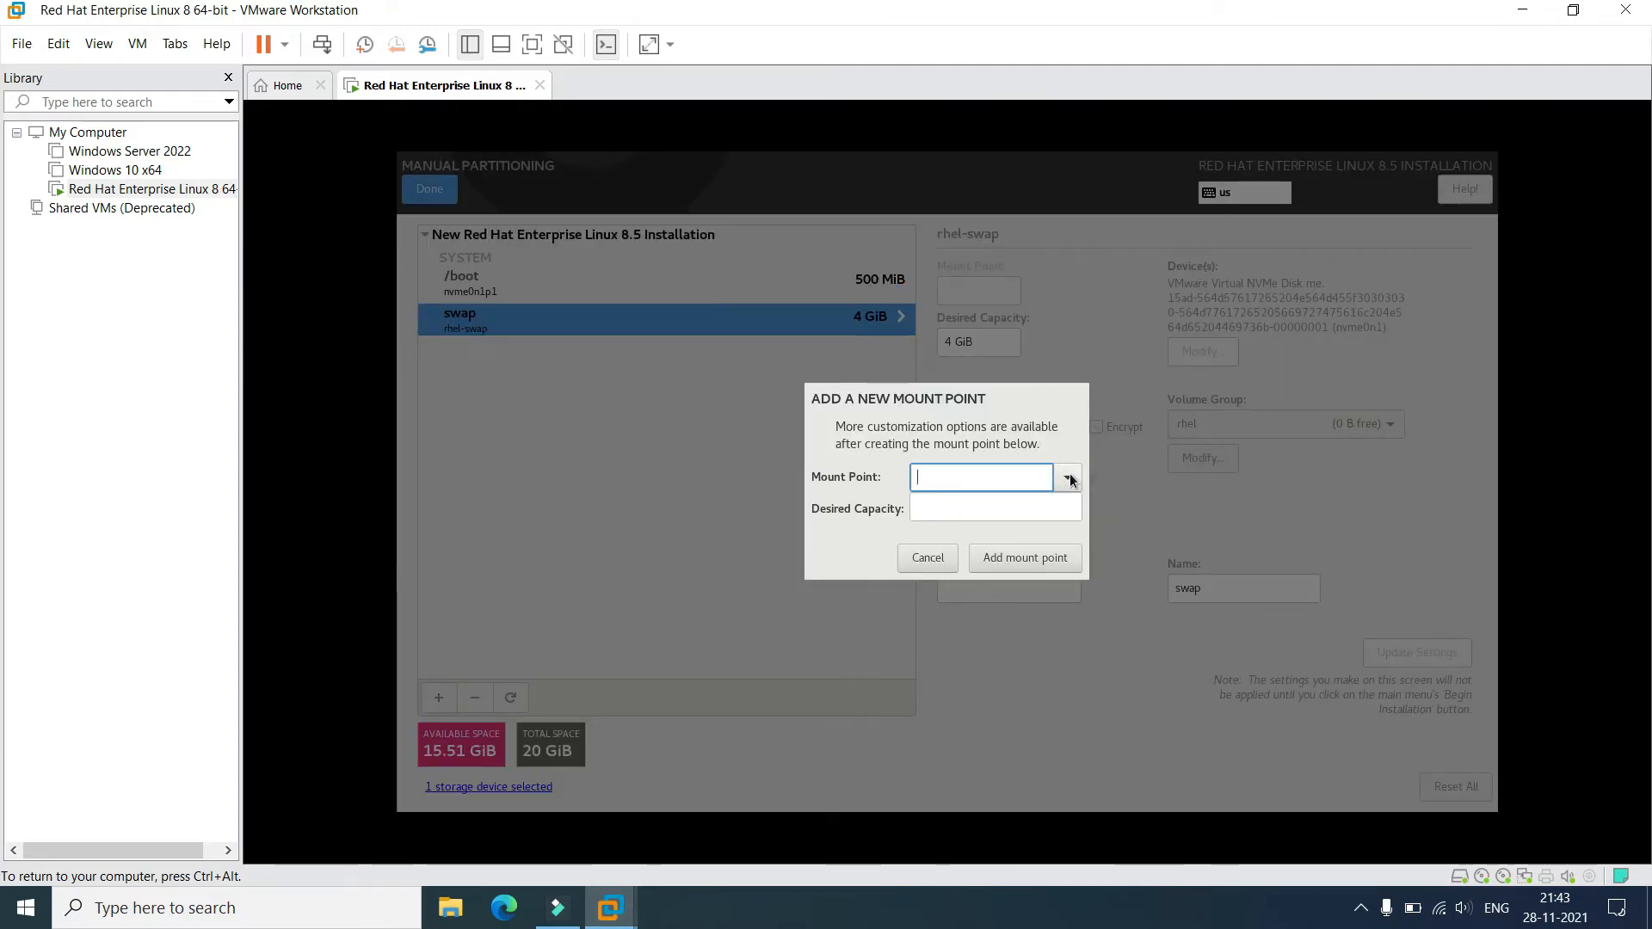
Add a biosboot mount point for the BIOS Boot partition.
left_click(1069, 479)
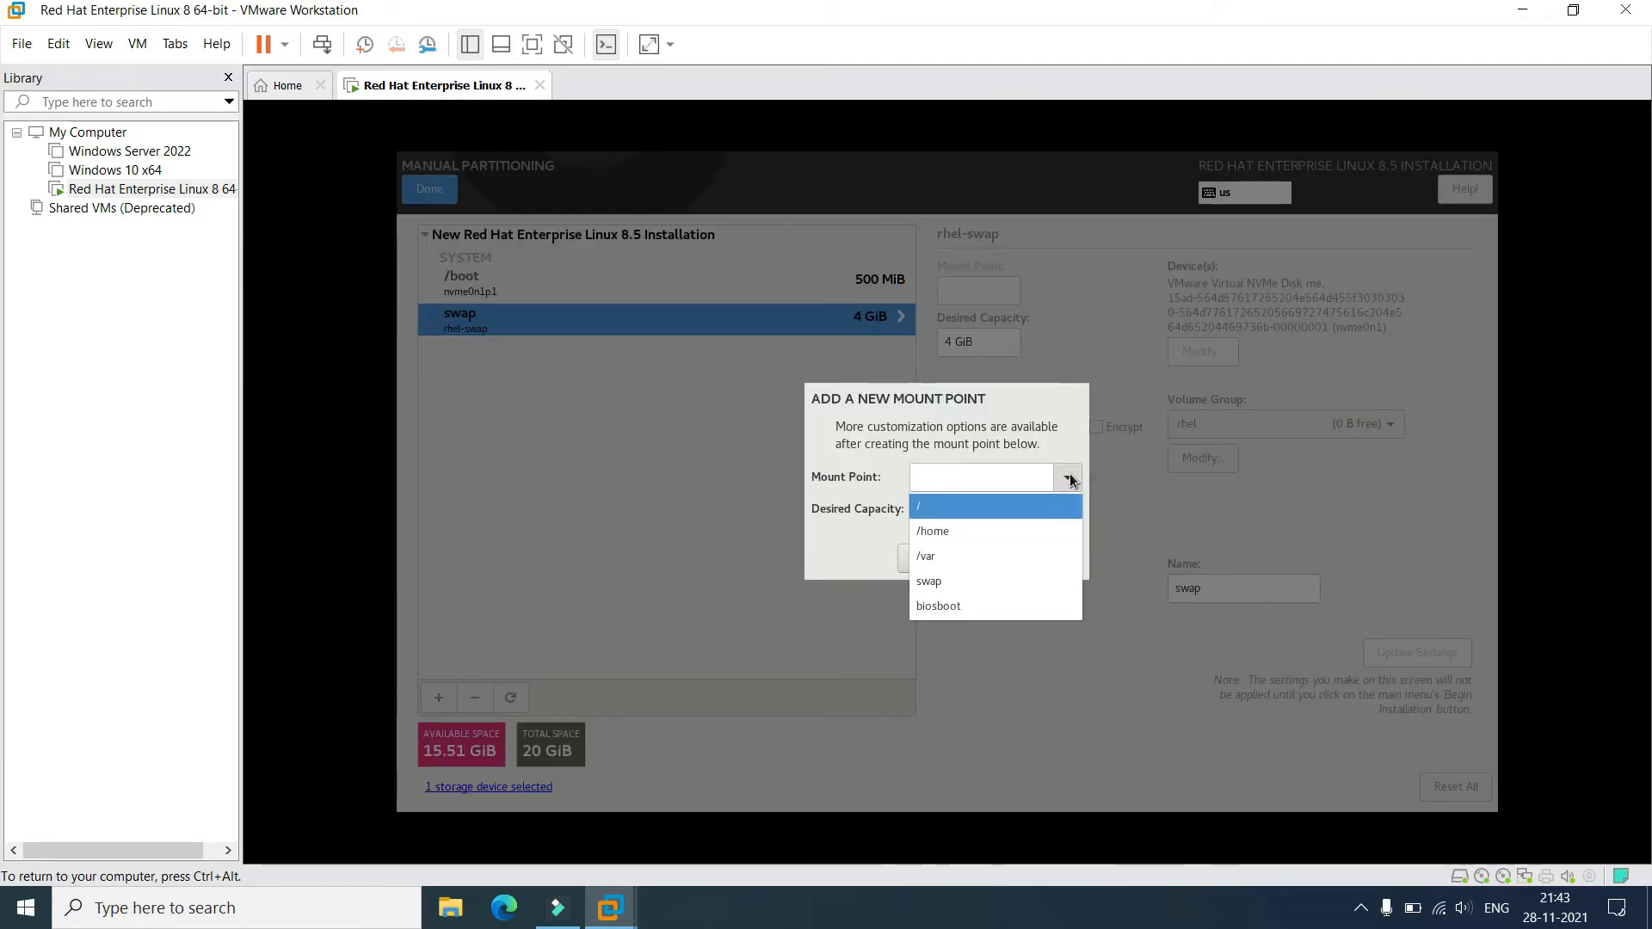
left_click(982, 606)
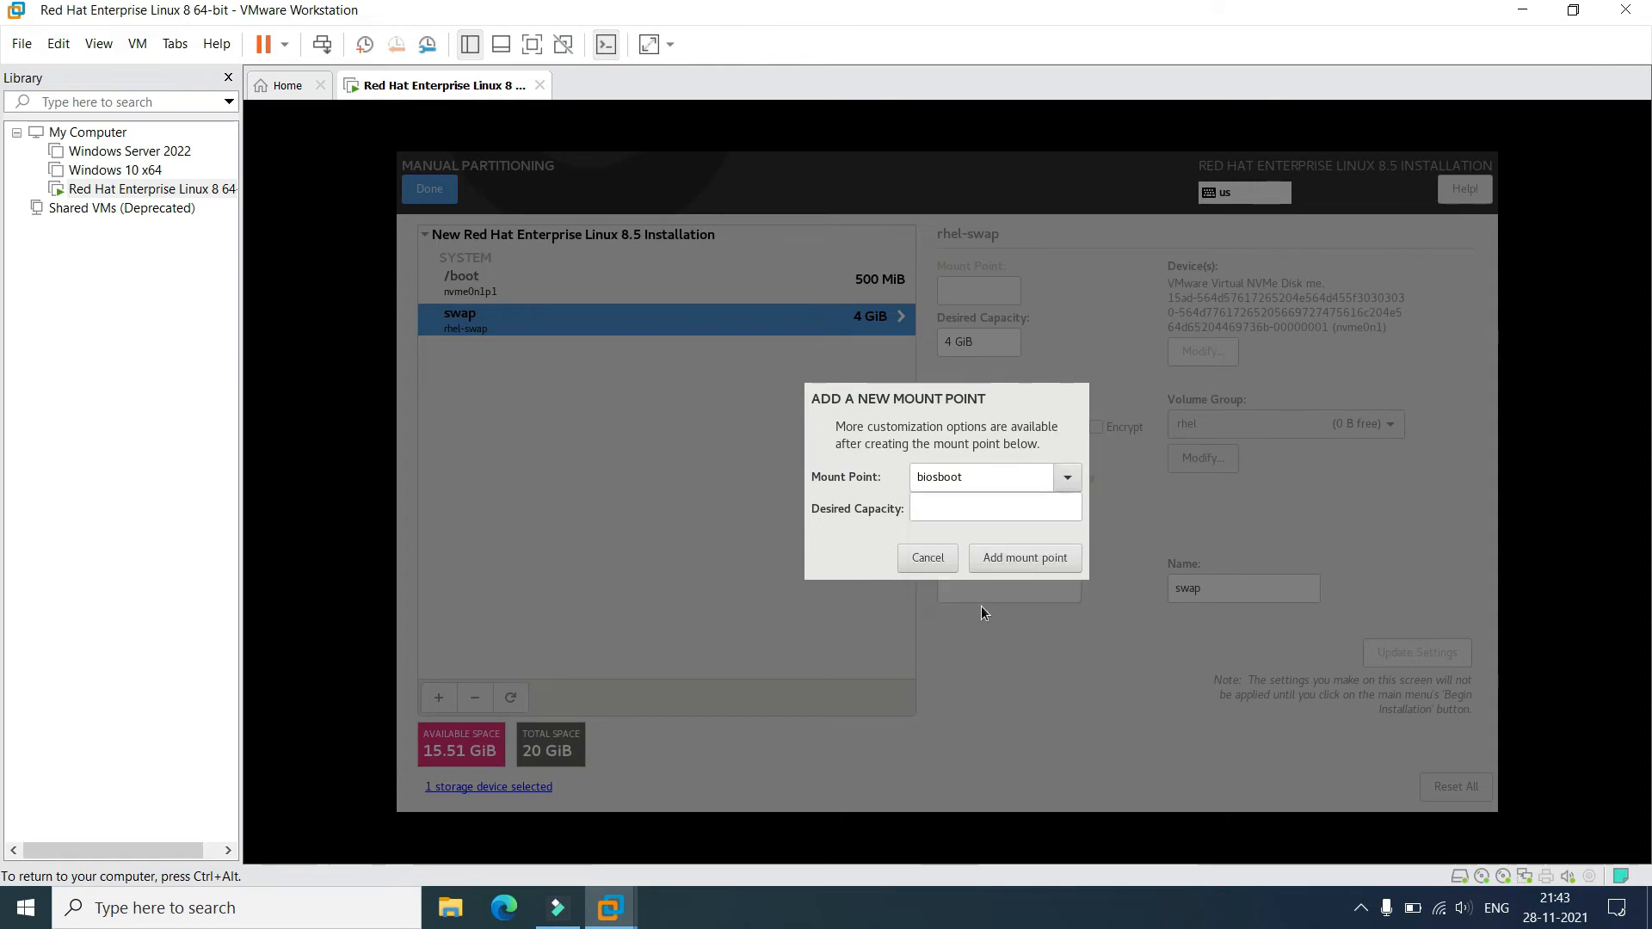
left_click(999, 557)
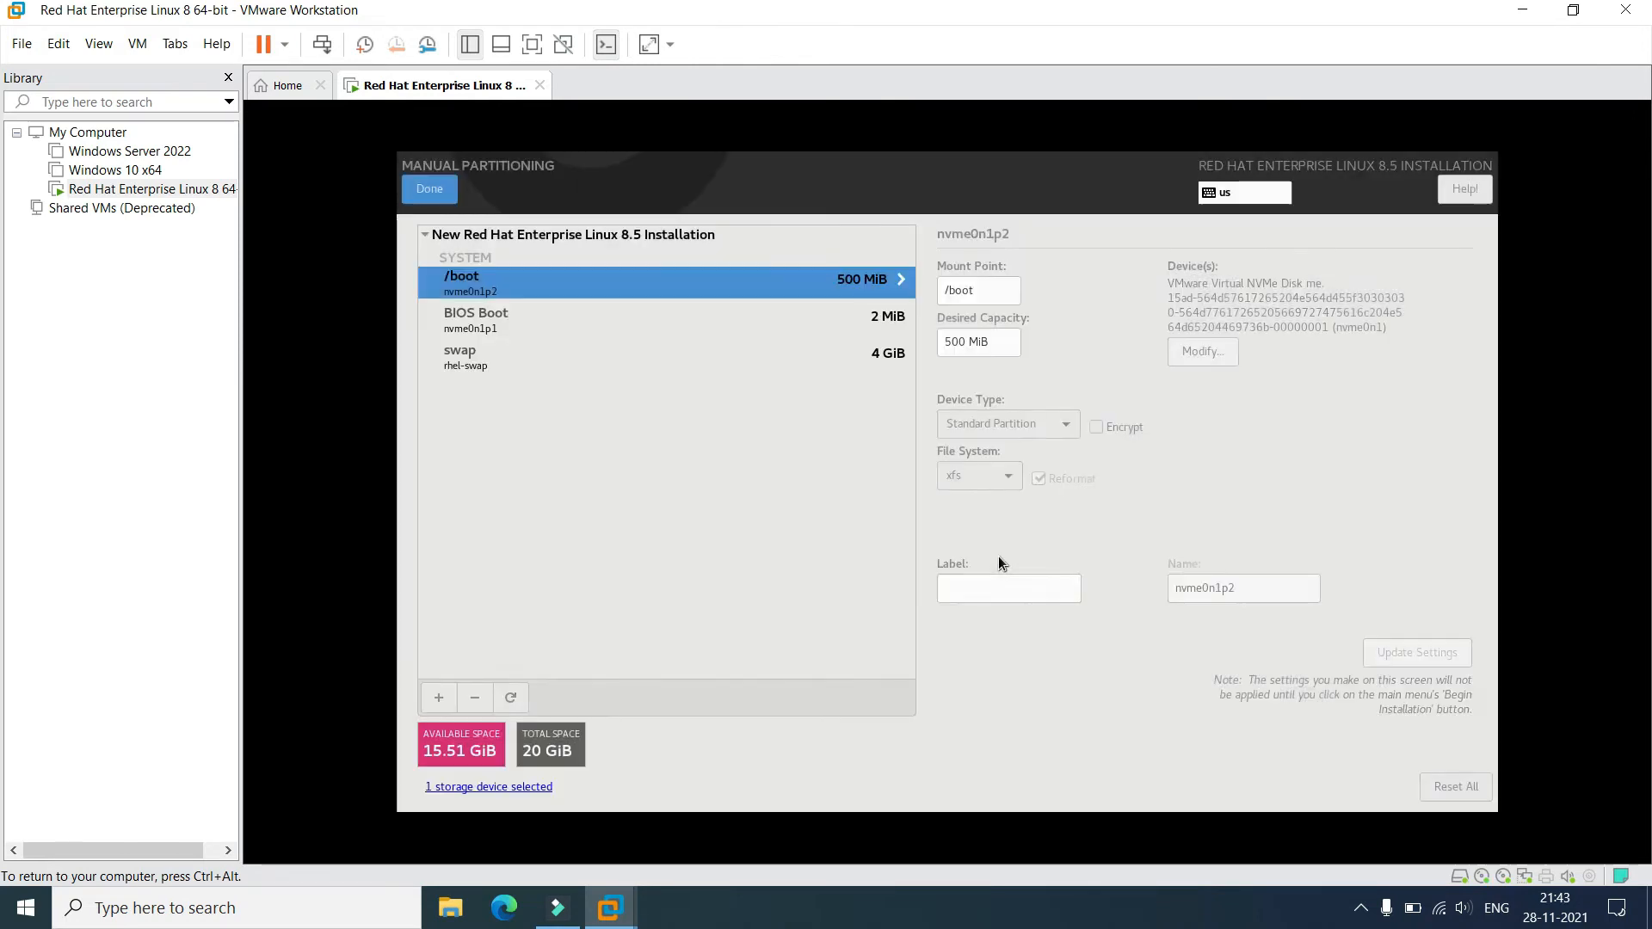
Add a / mount point using the remaining 15.51 GiB and accept the partitioning changes.
left_click(446, 698)
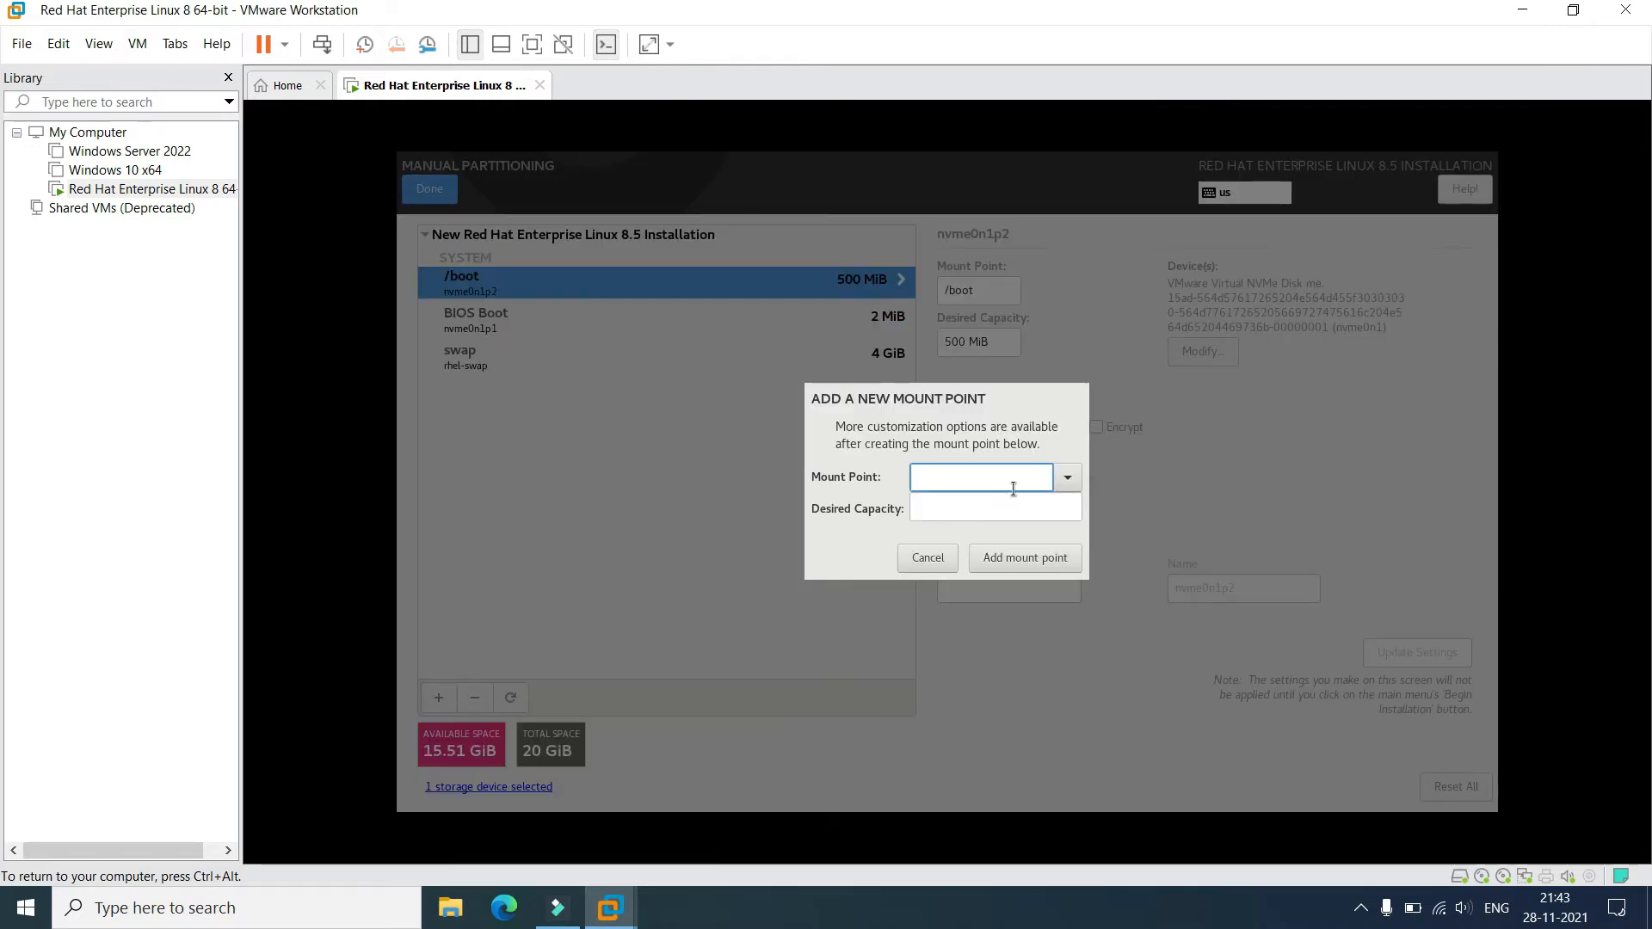
left_click(1069, 479)
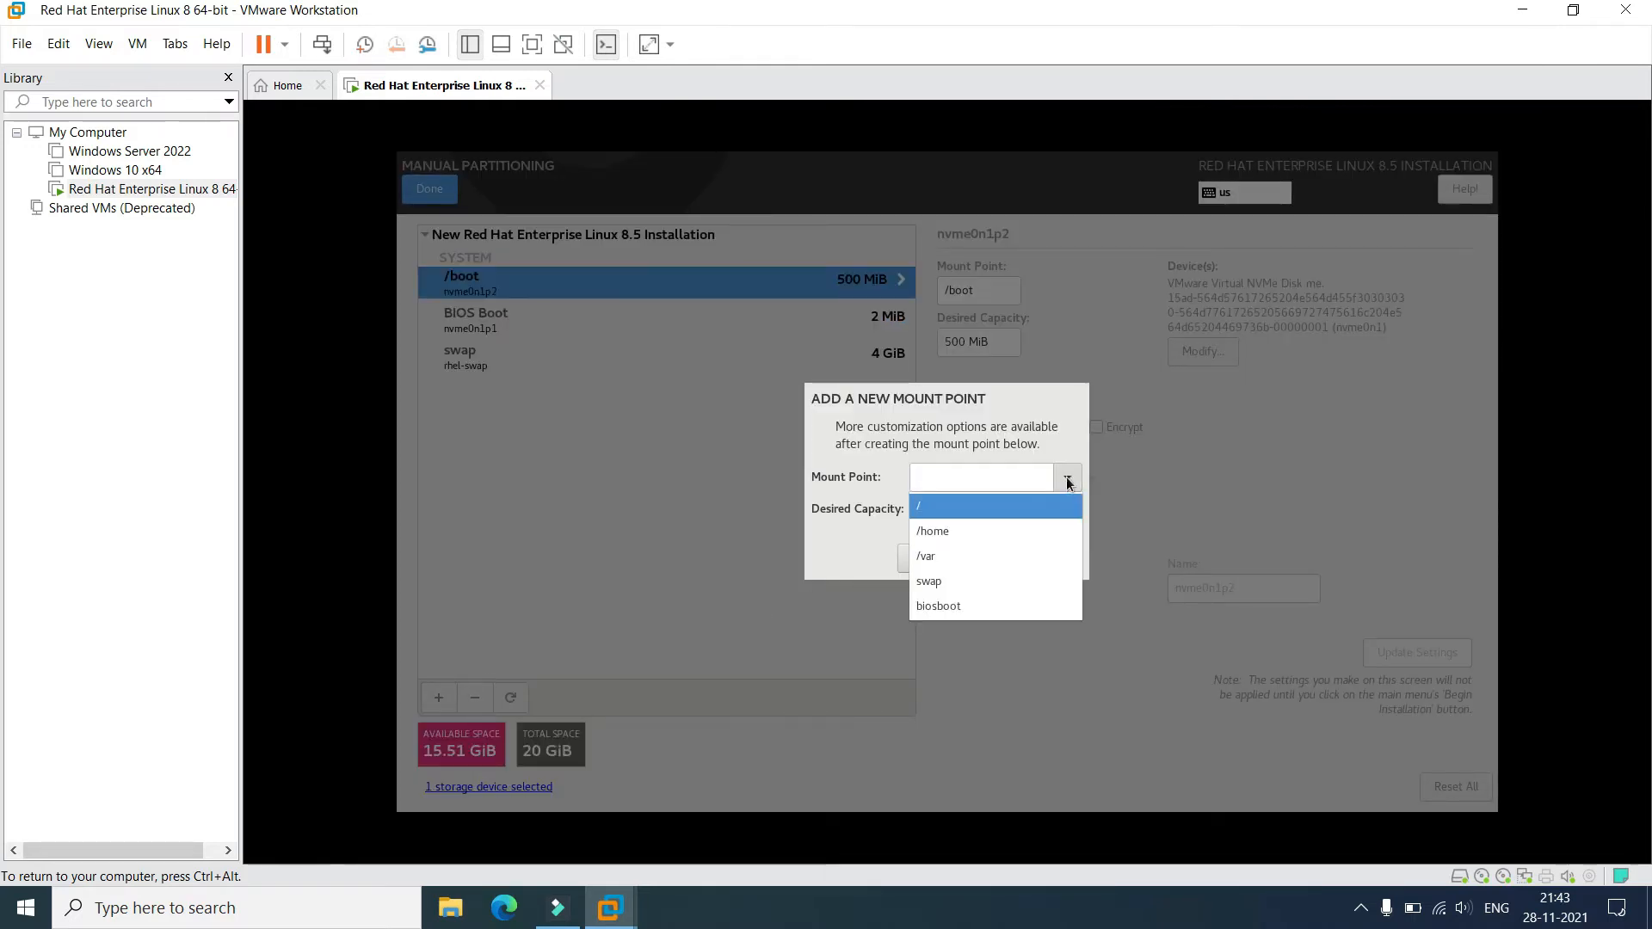
left_click(953, 511)
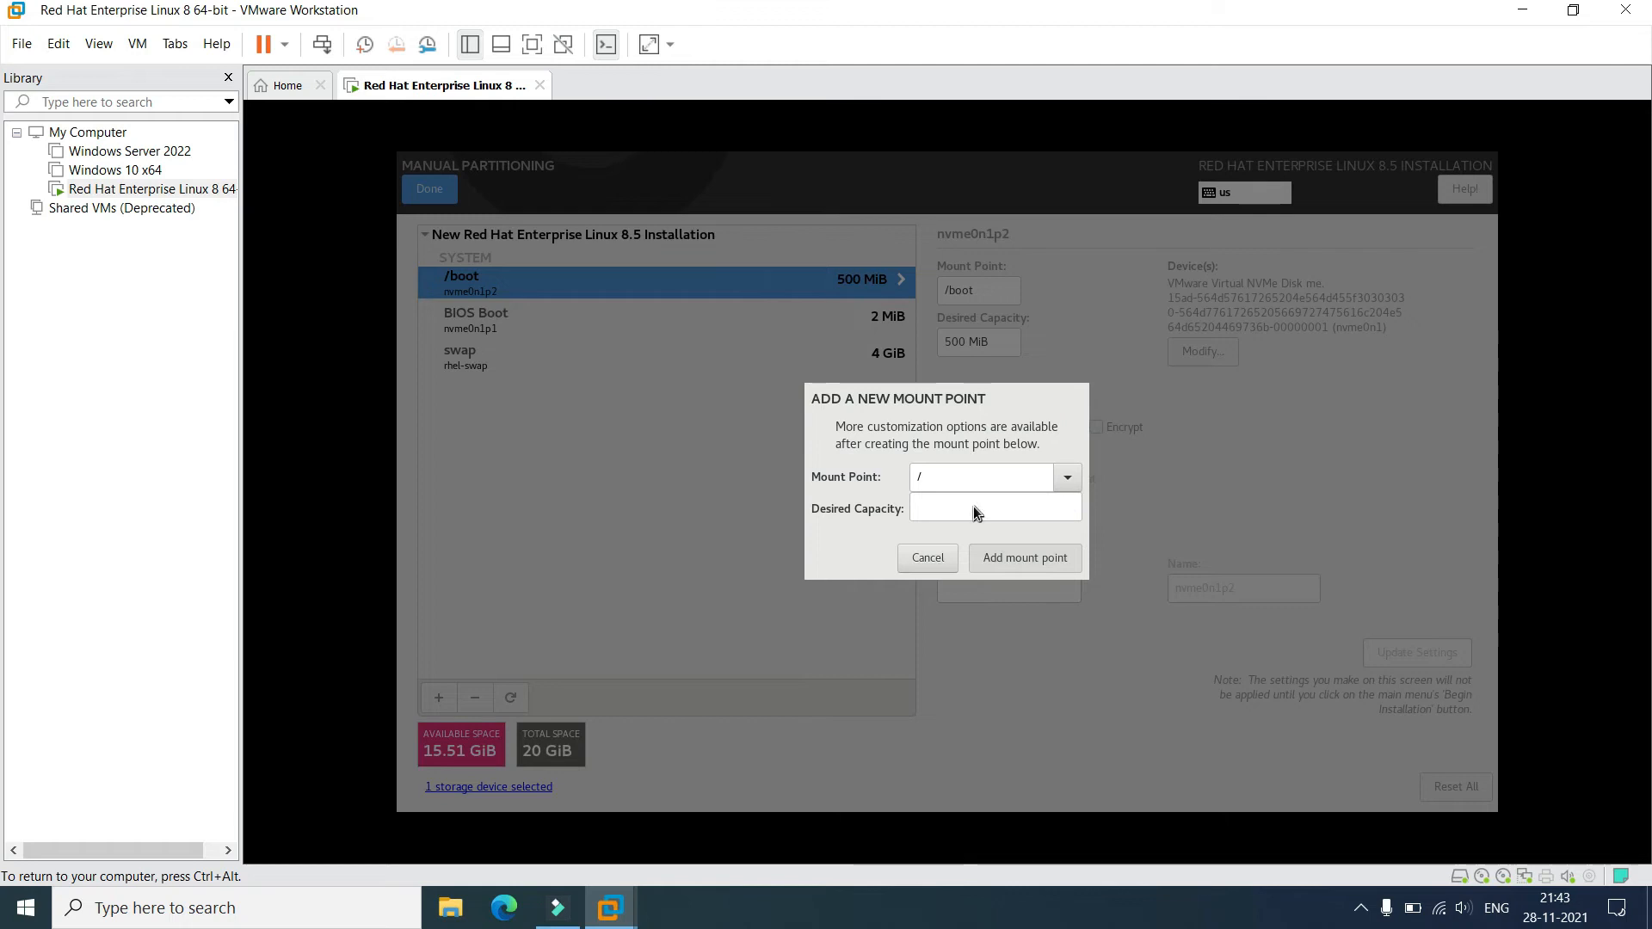
key("Return")
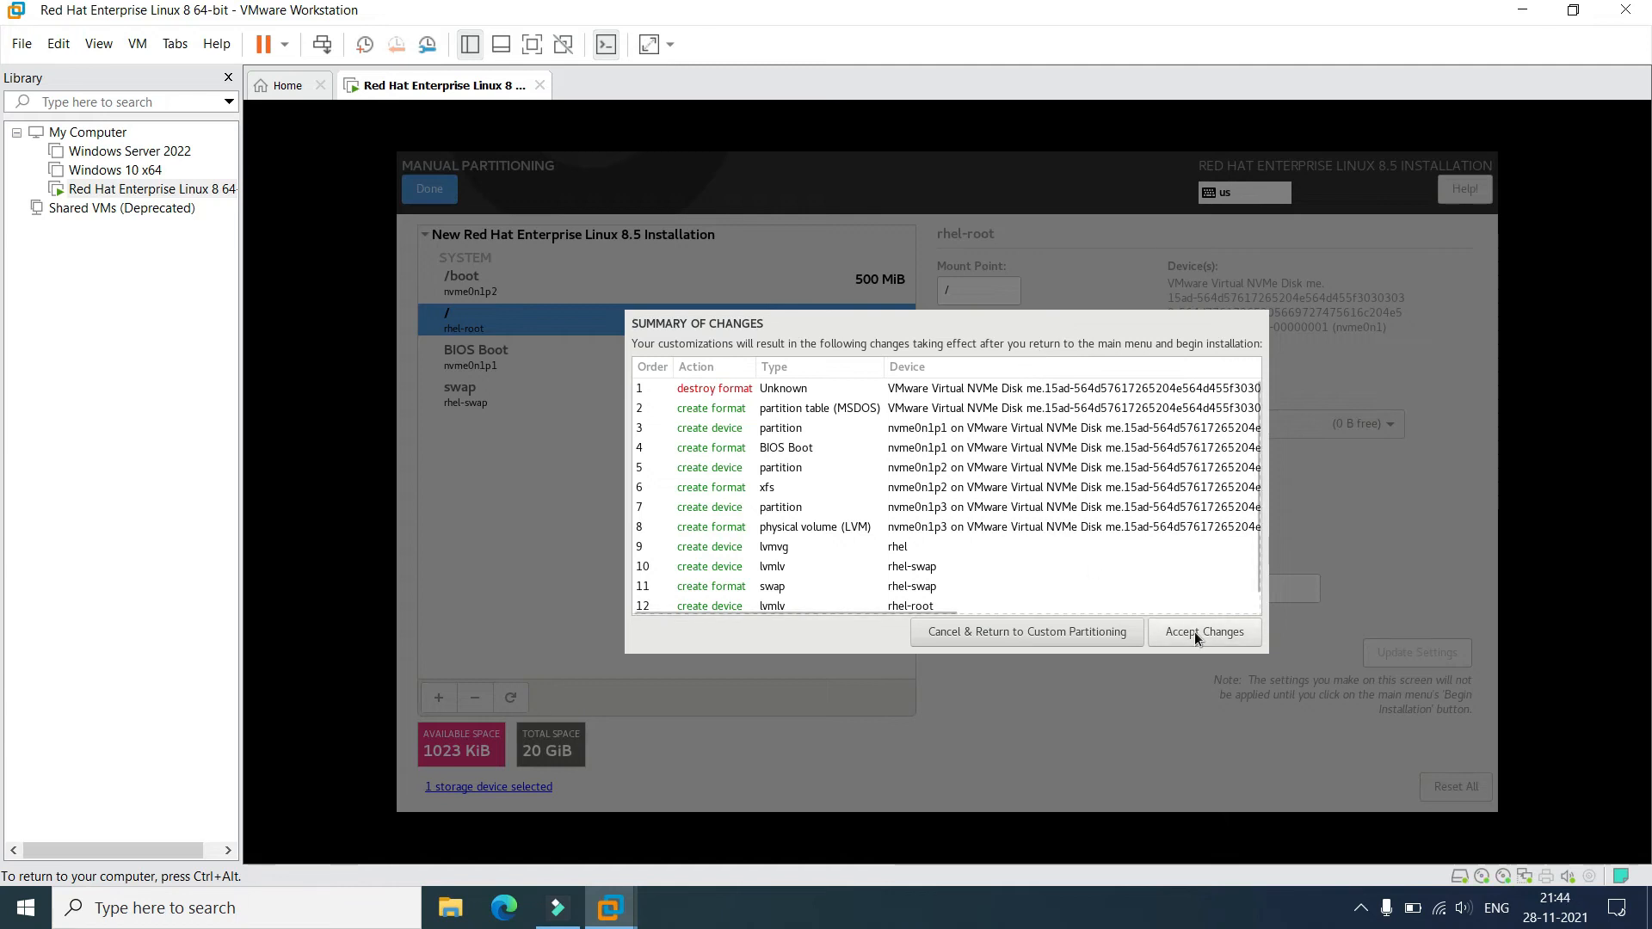
left_click(1194, 632)
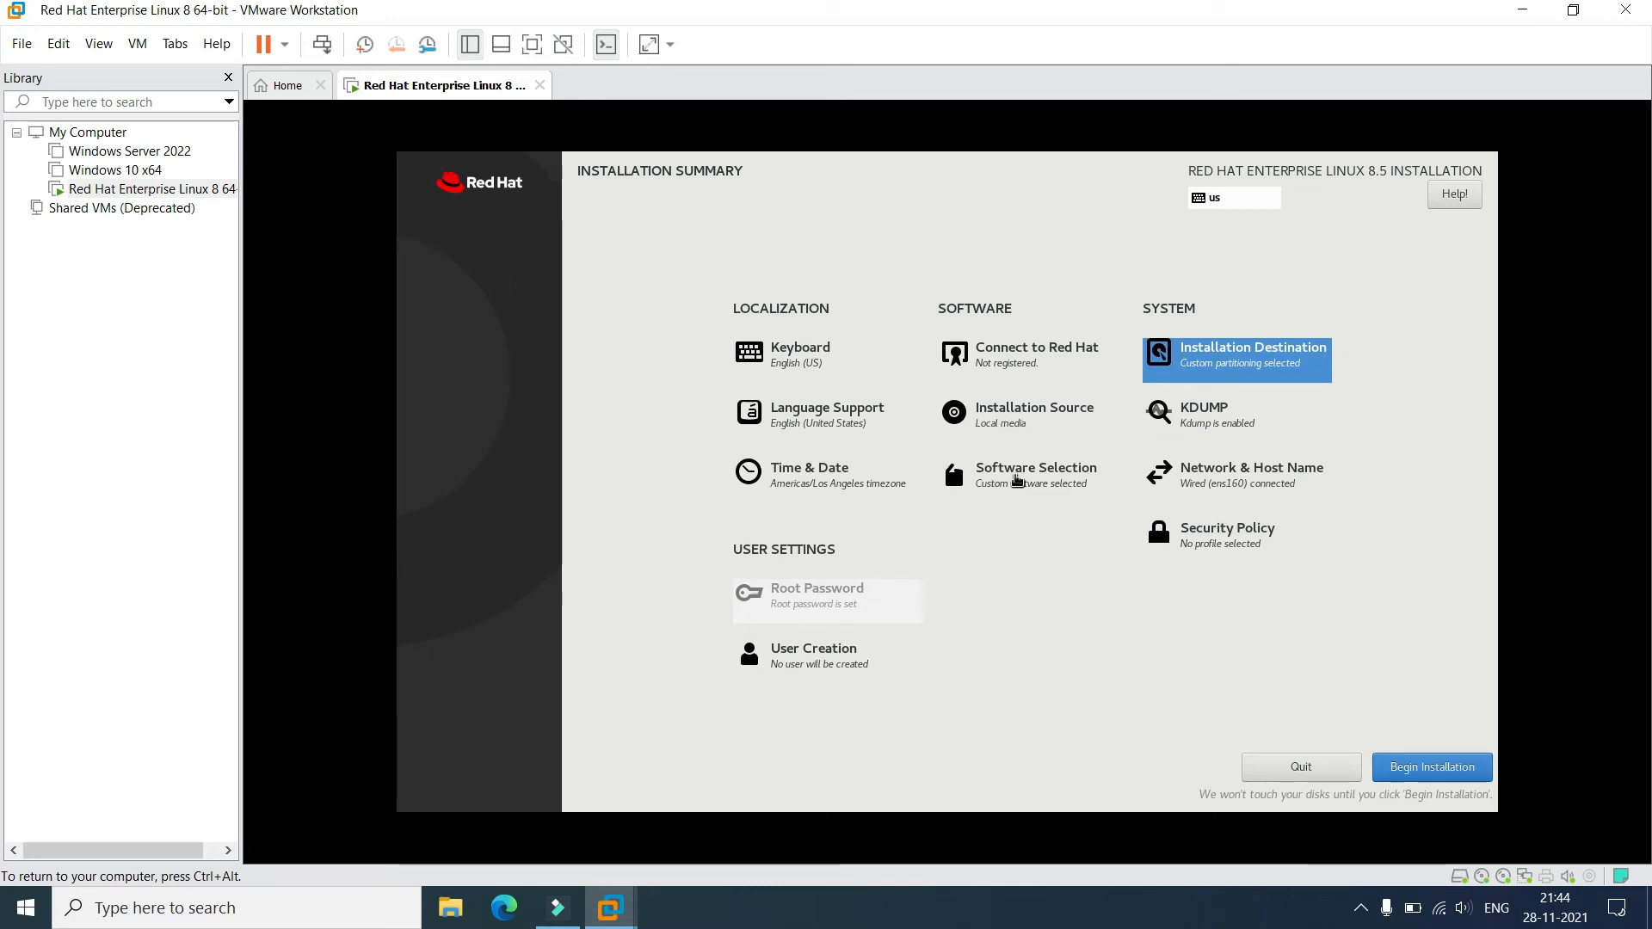
Open Software Selection and review the base environments to choose Server with GUI.
left_click(1016, 479)
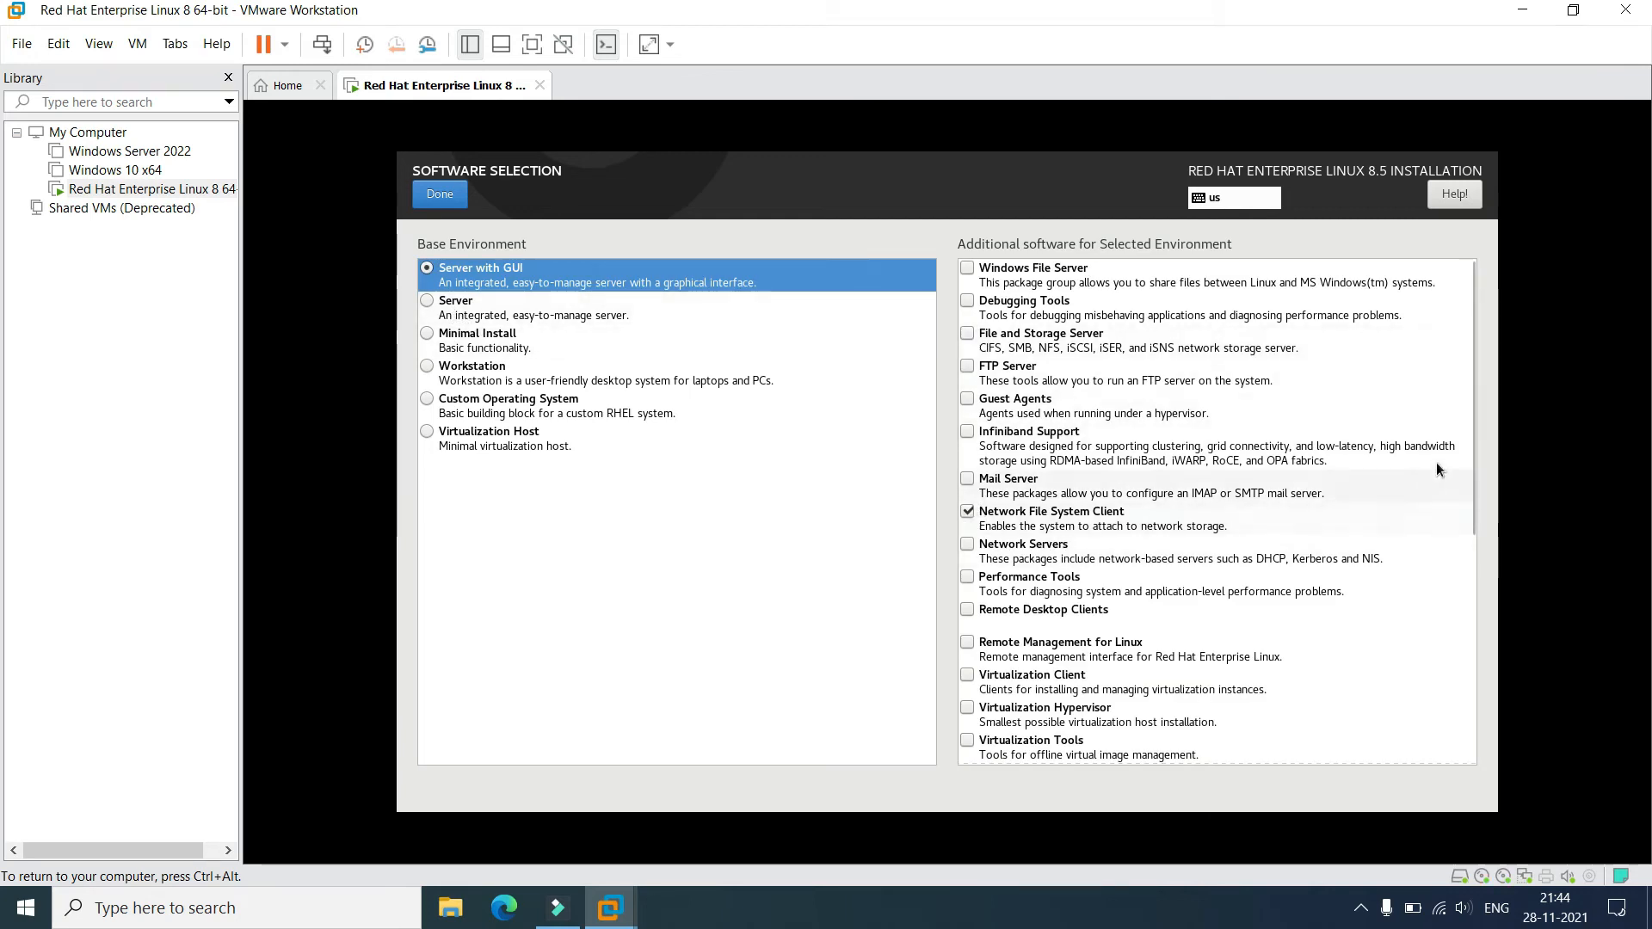
scroll(1230, 592, "down", 8)
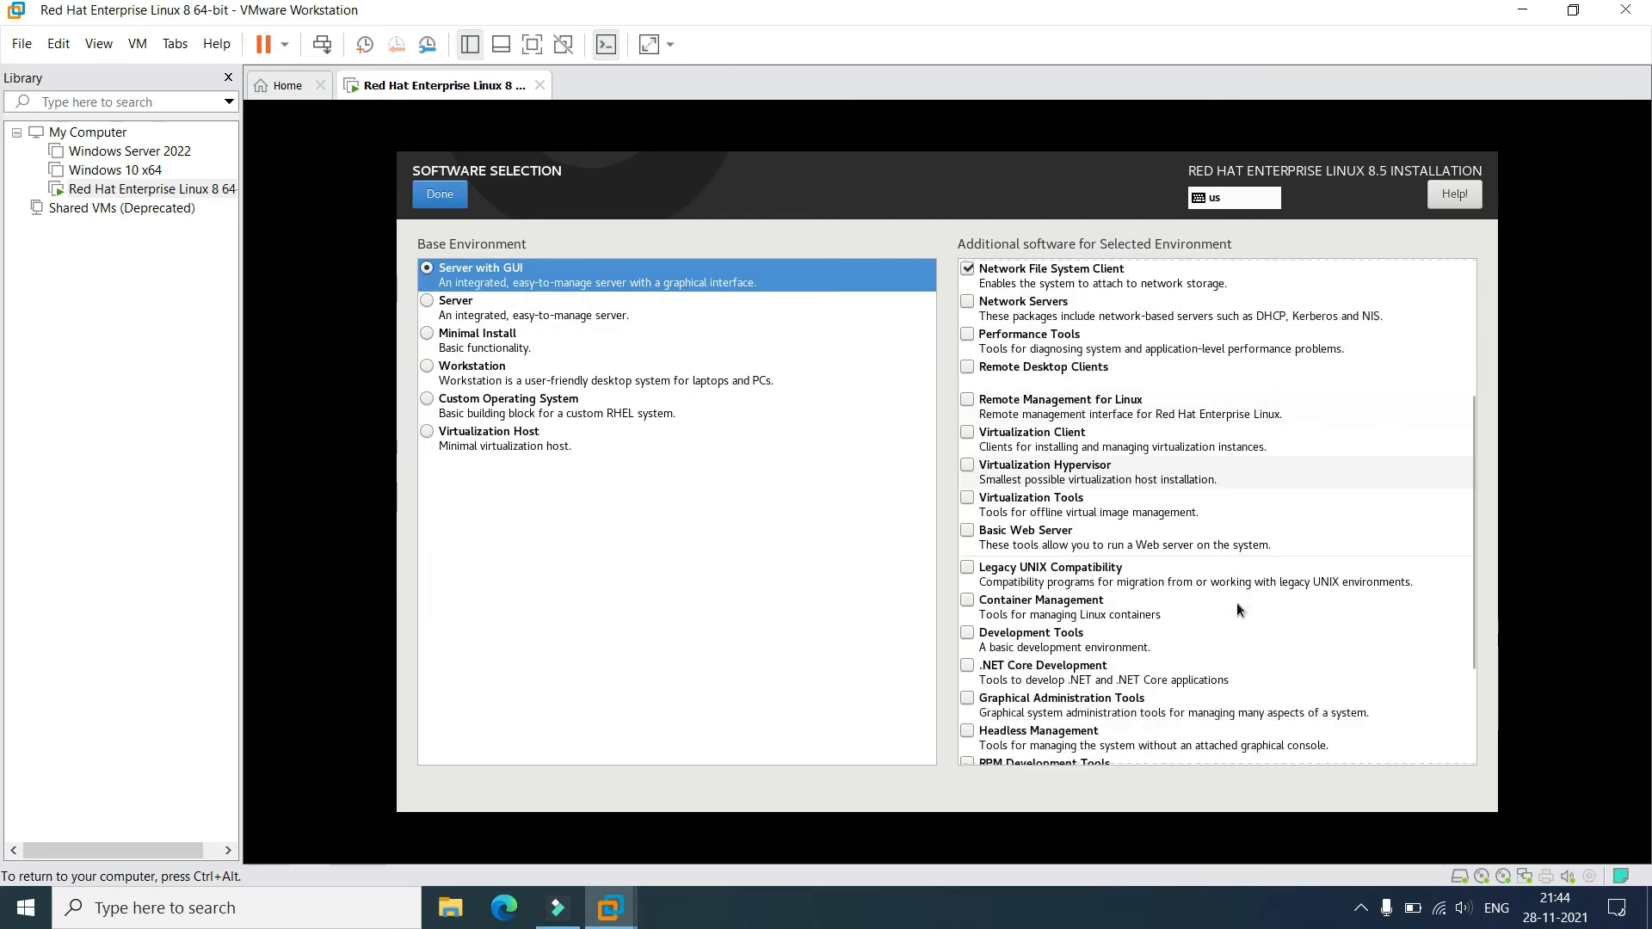
scroll(1232, 608, "up", 10)
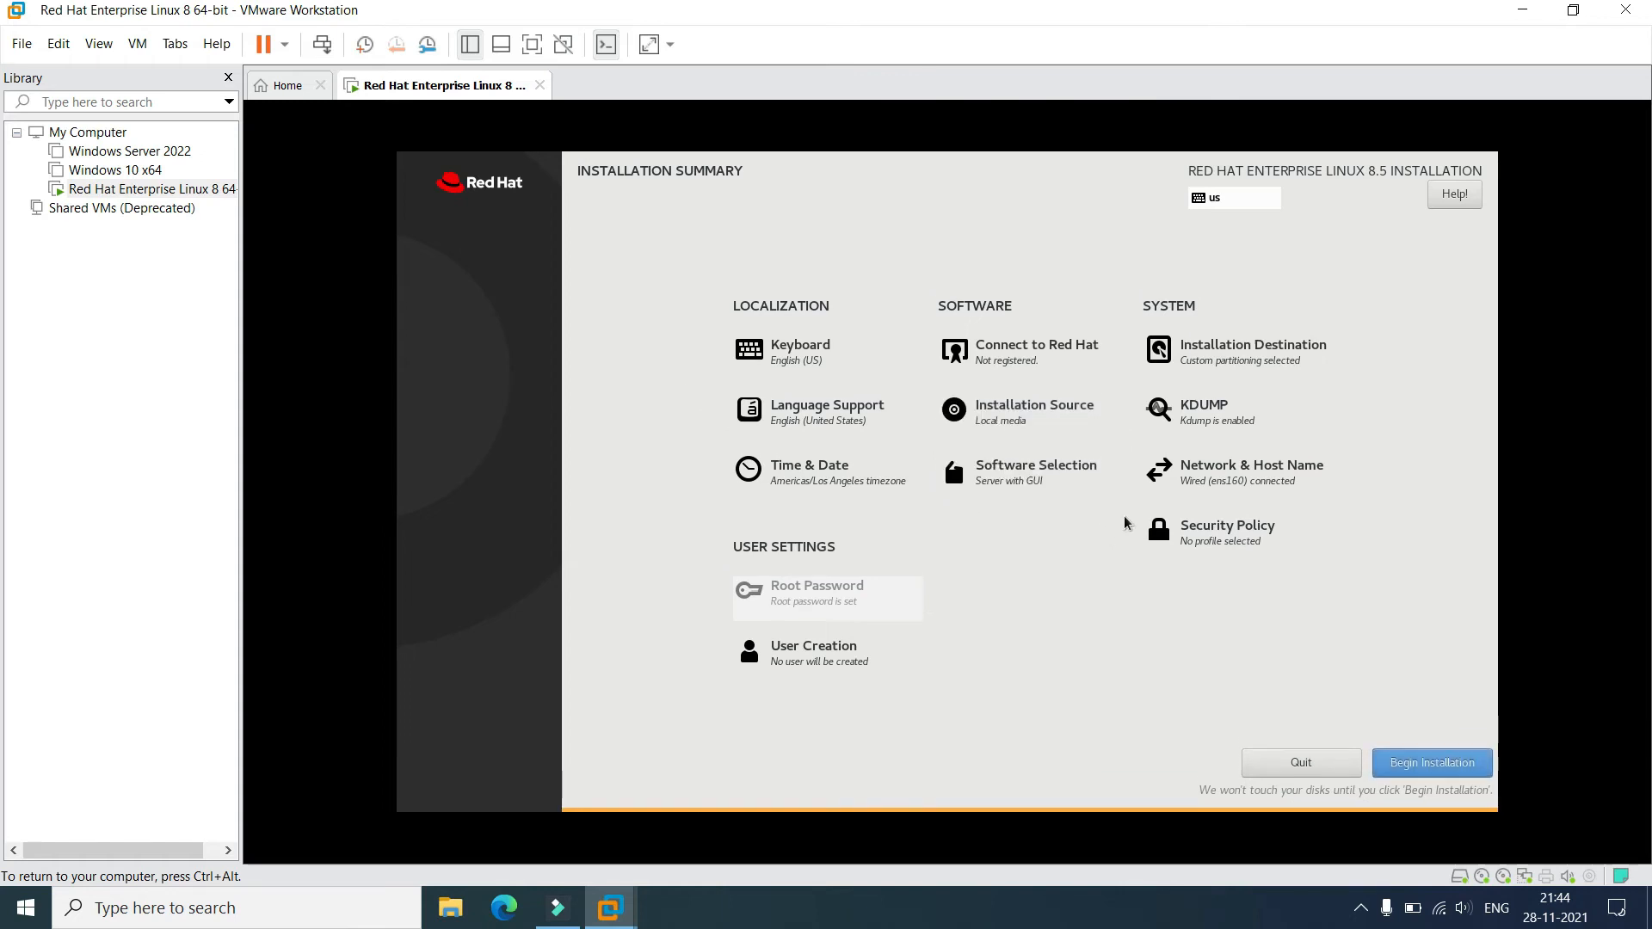
Keep ens160's IPv4 method on Automatic (DHCP) after trying Manual, and save the connection.
left_click(1230, 481)
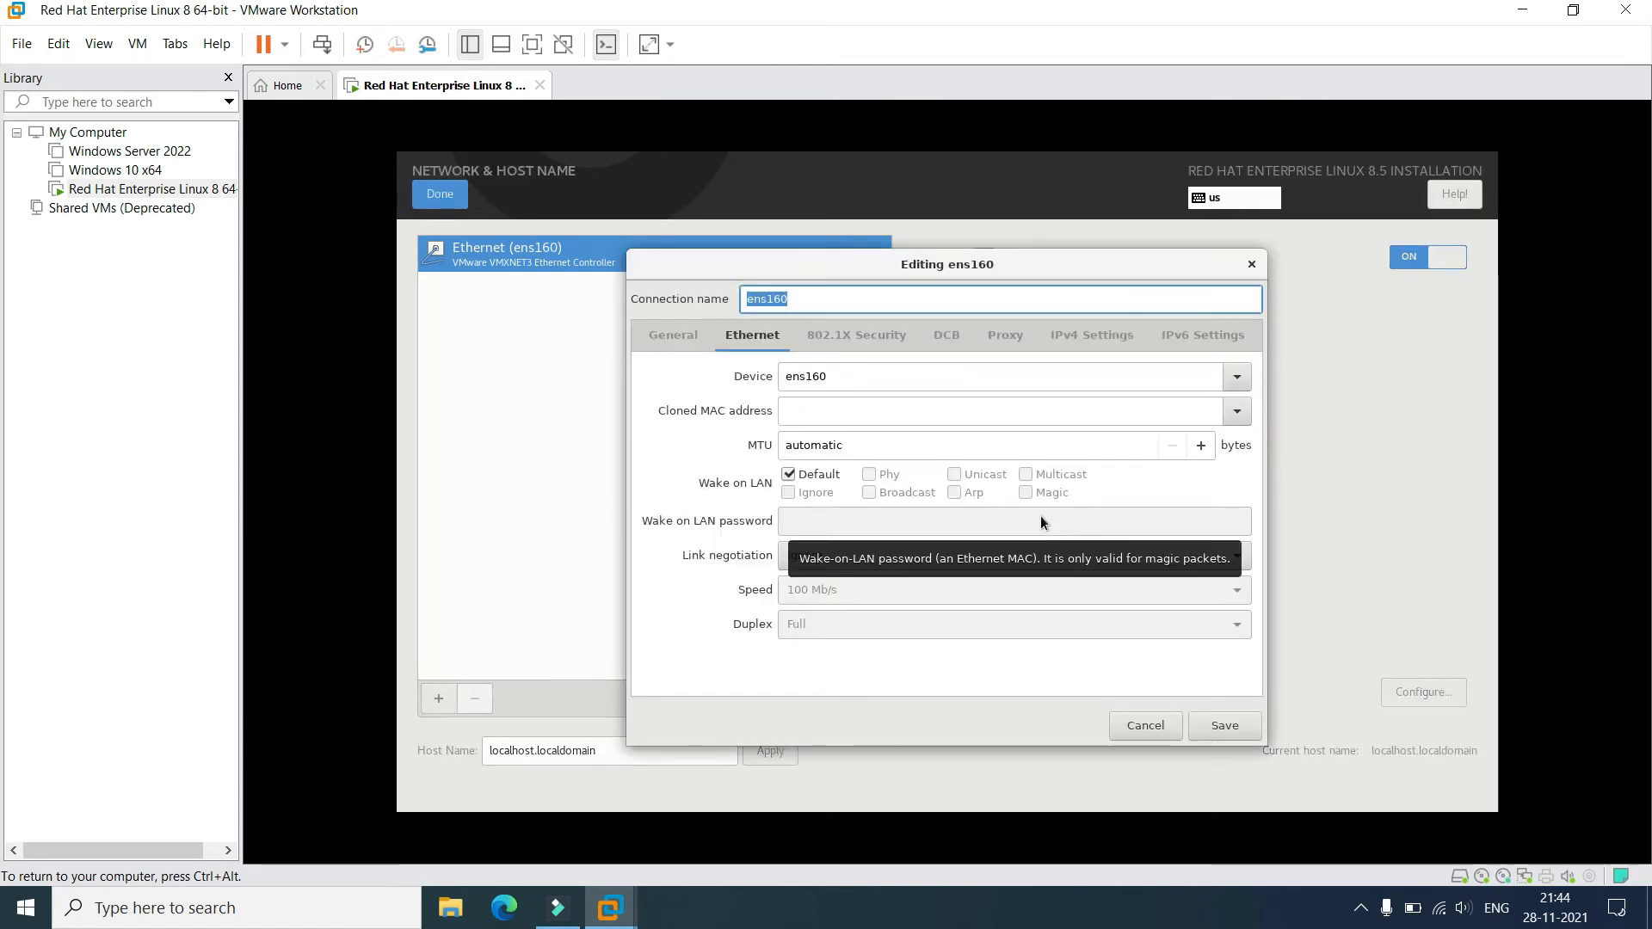
left_click(1091, 335)
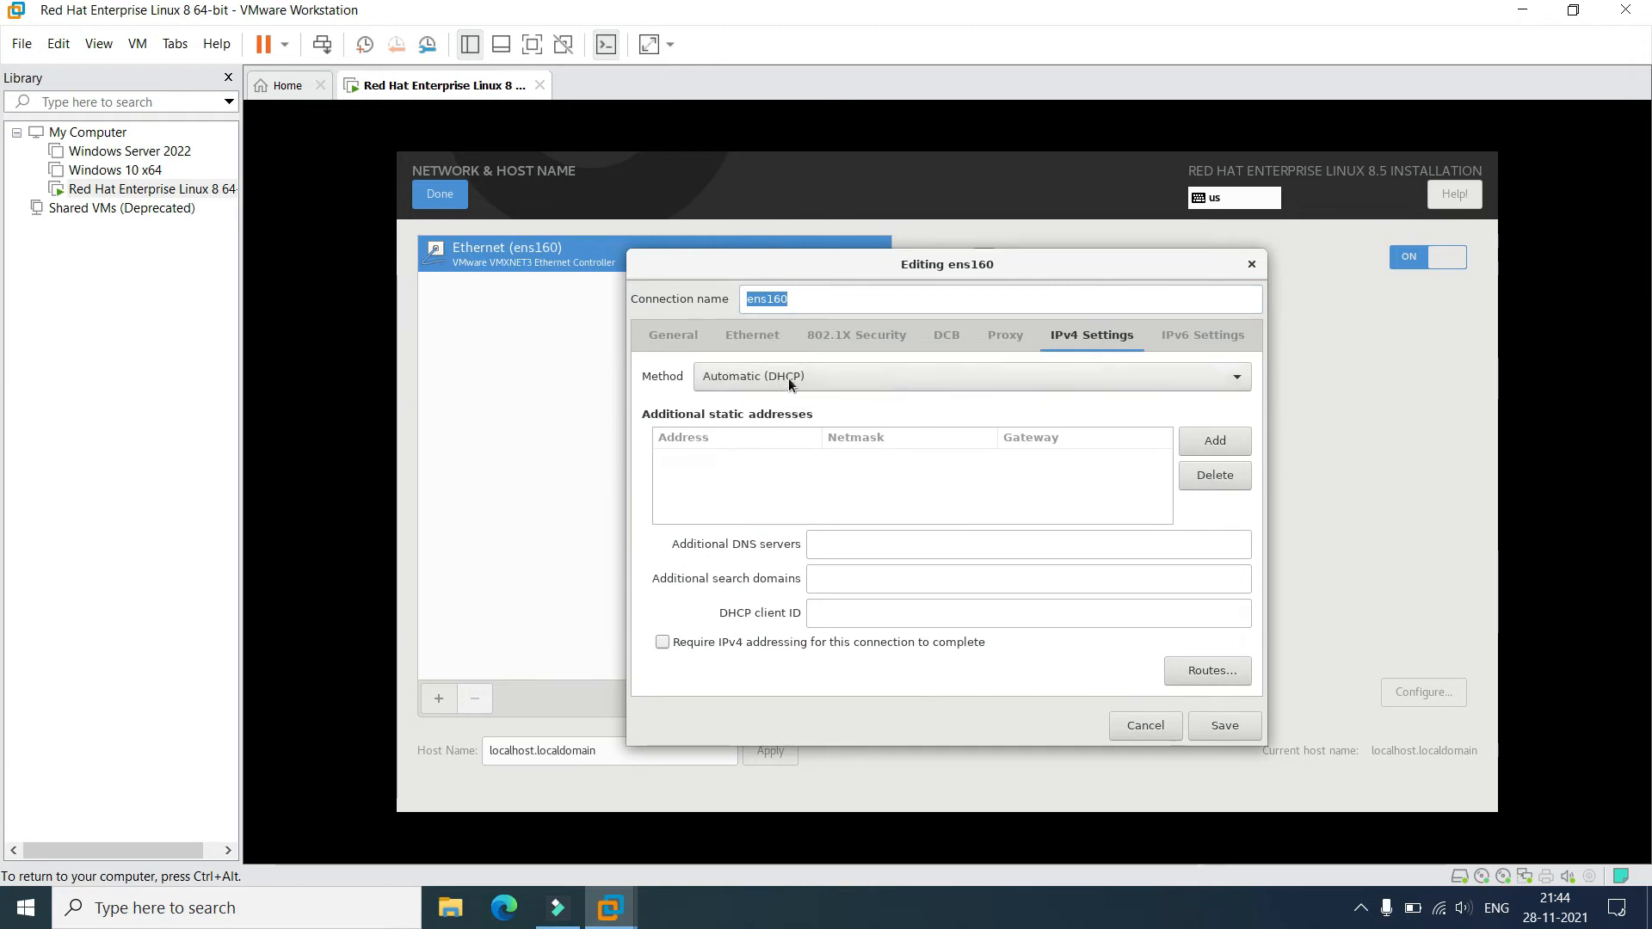
left_click(965, 371)
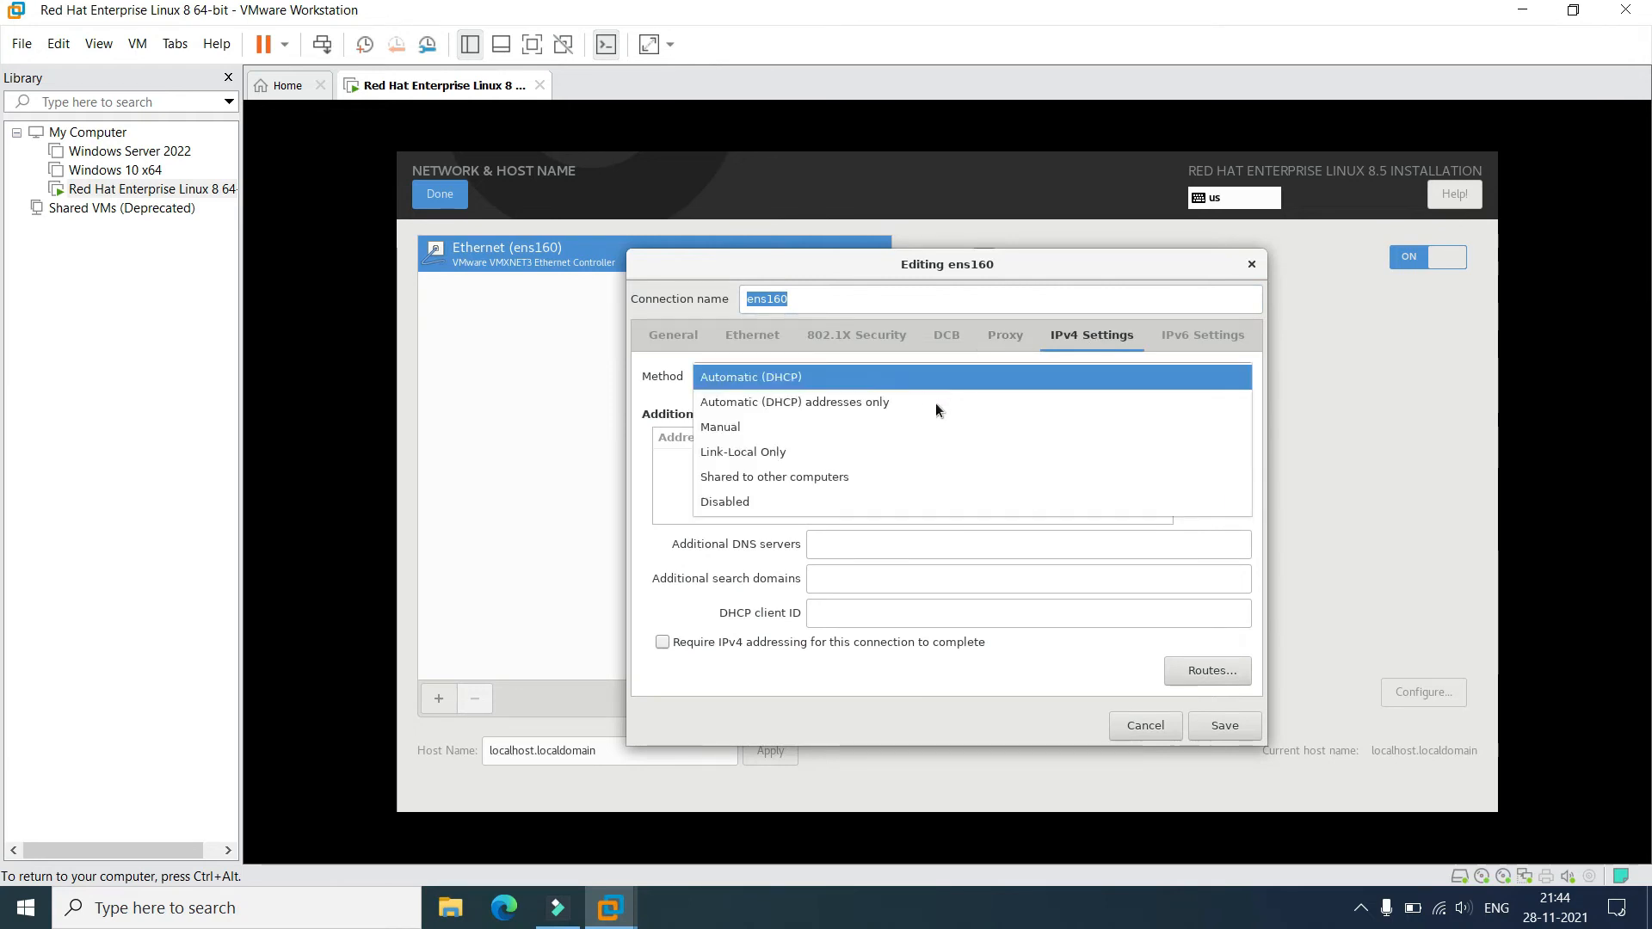
left_click(889, 427)
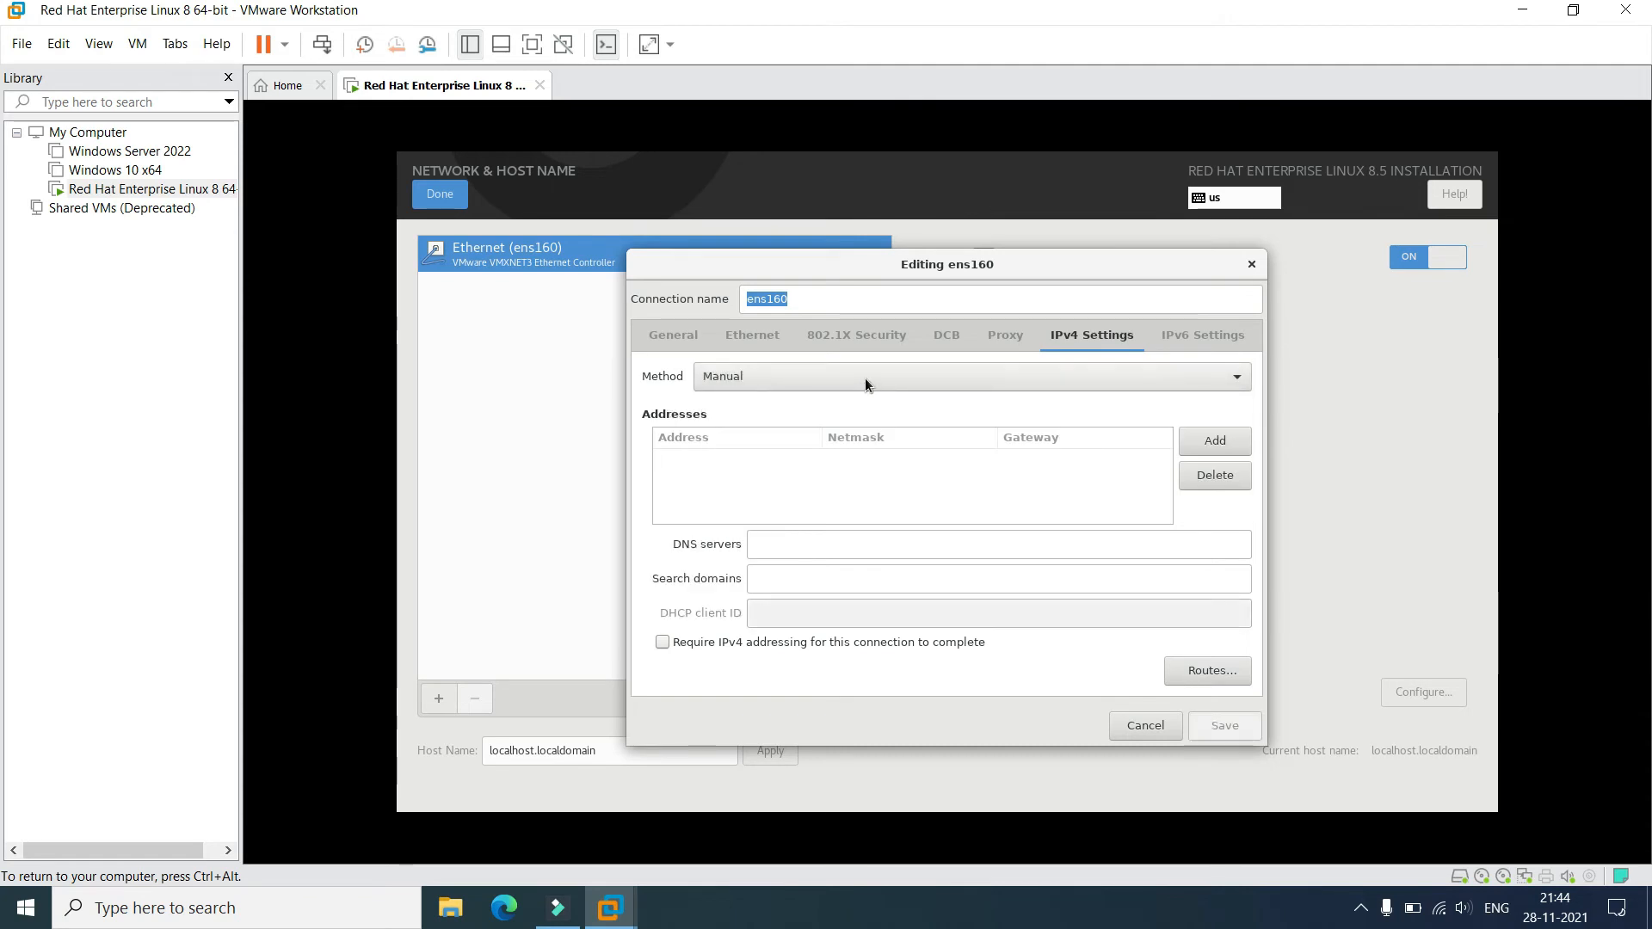
left_click(865, 379)
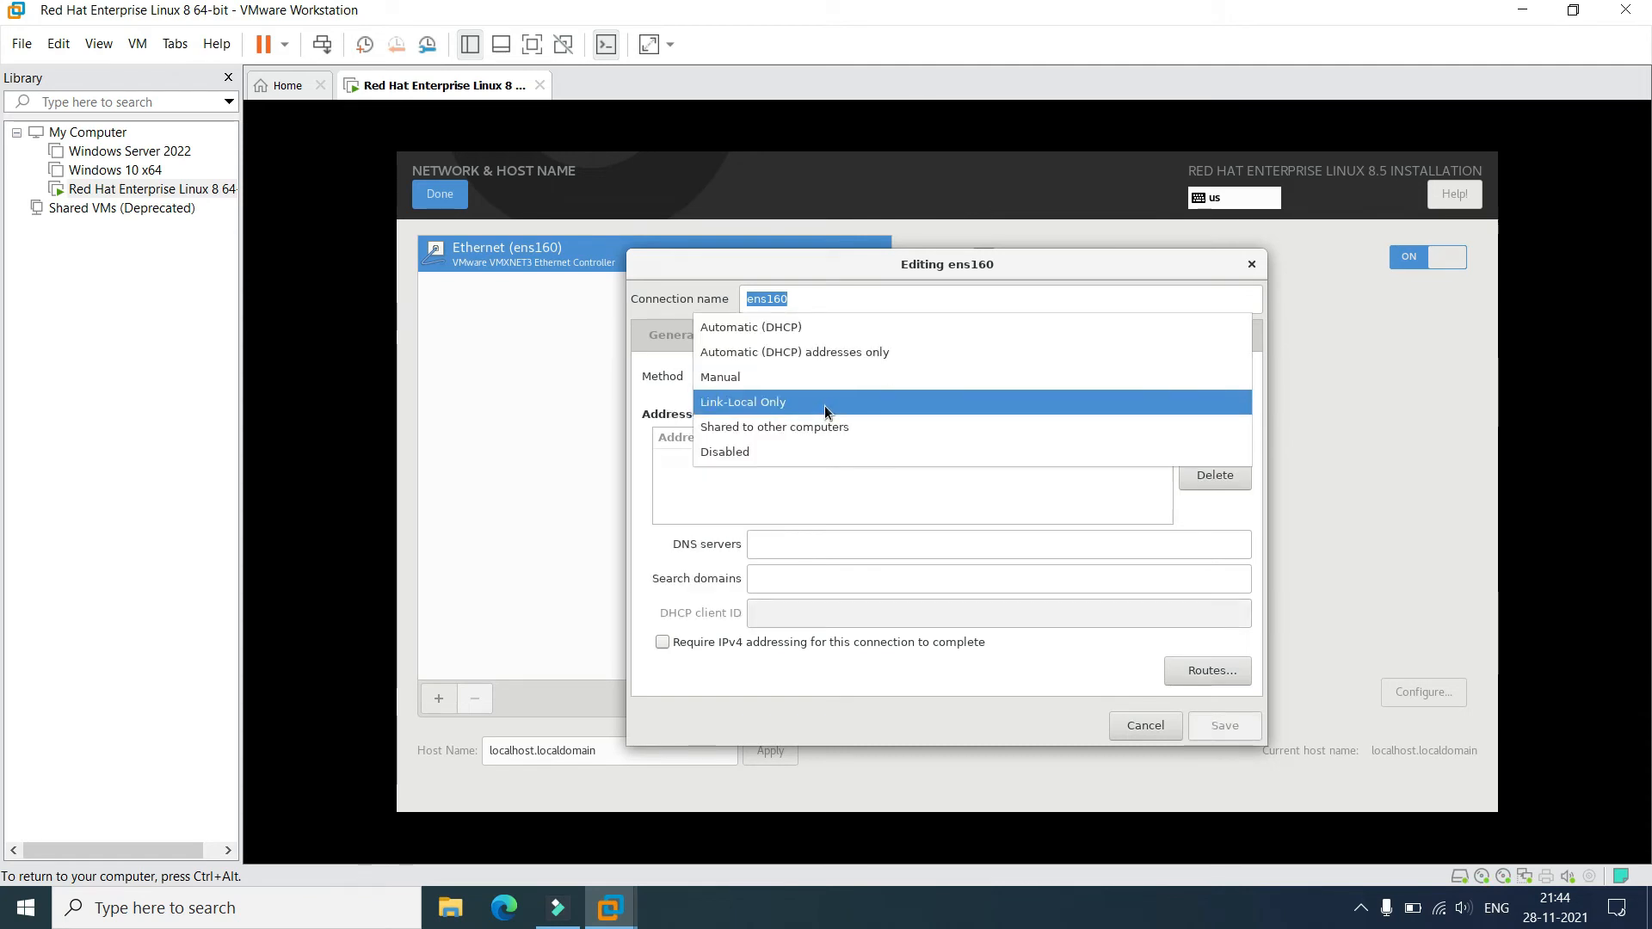
left_click(825, 325)
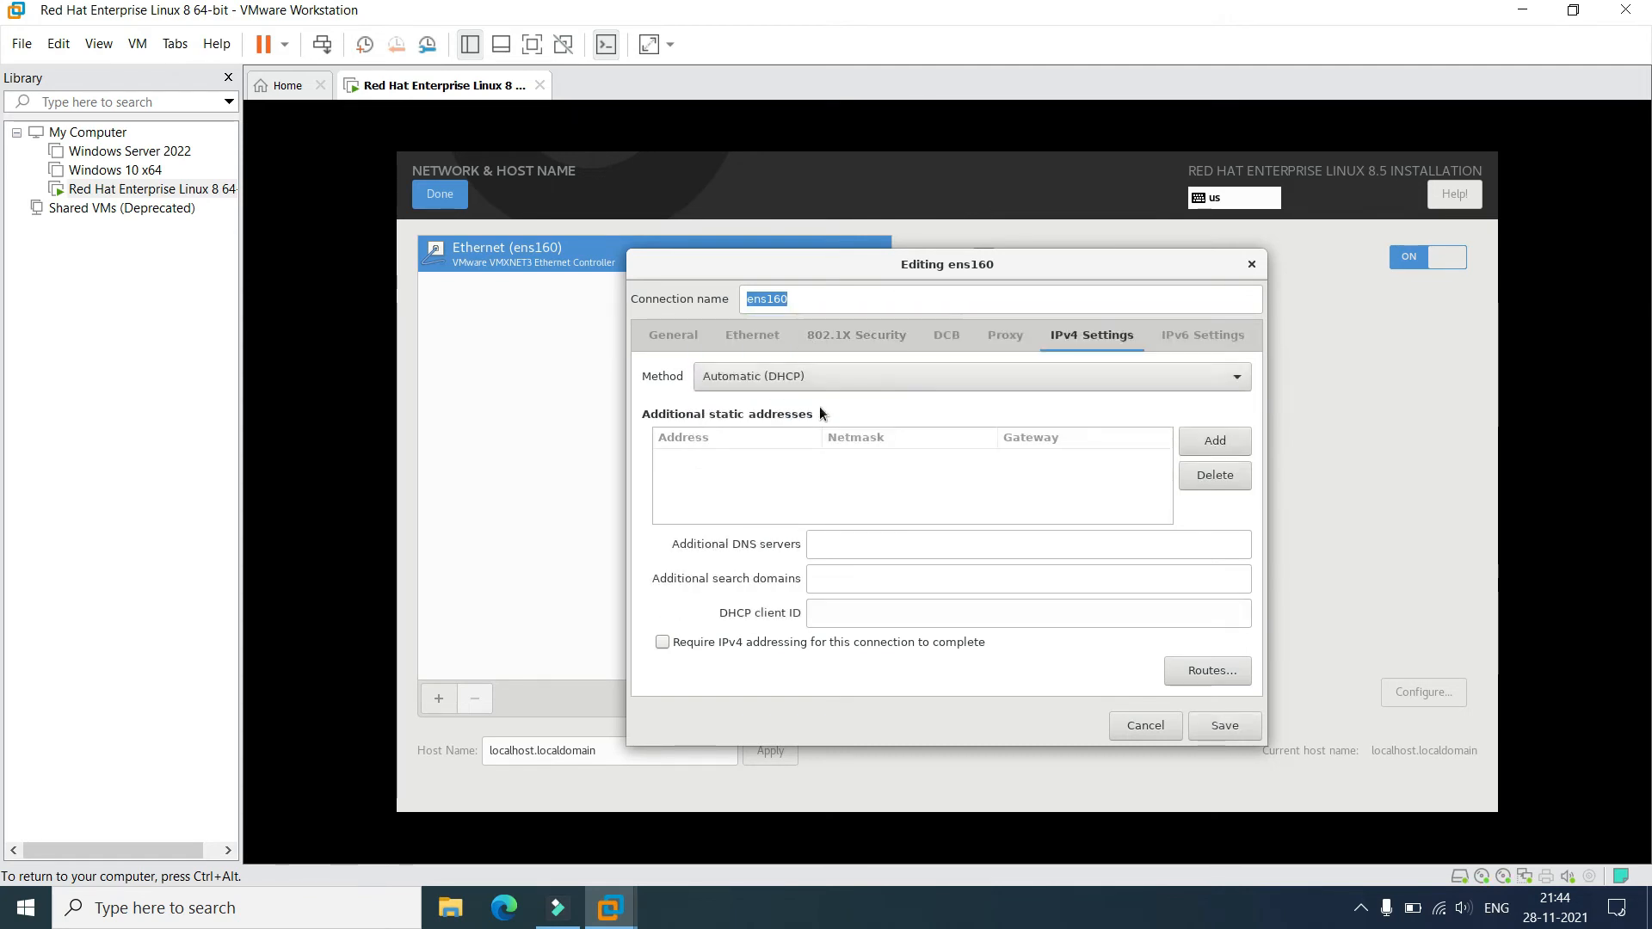
left_click(1236, 729)
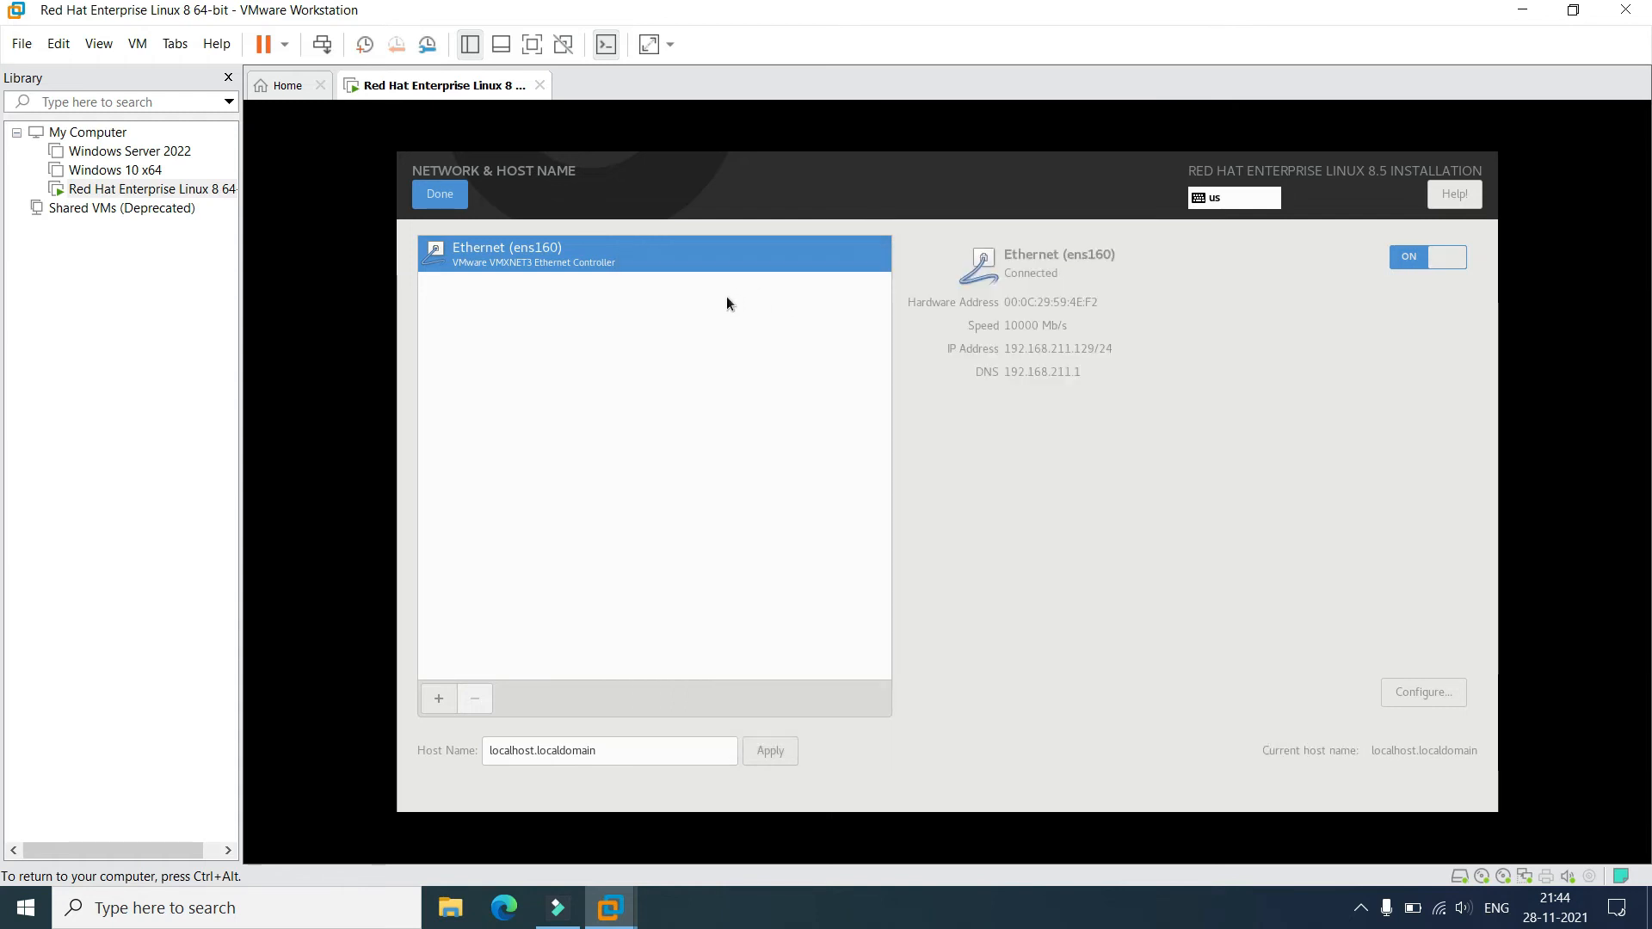
Reconnect Ethernet and apply test.localdomain as the host name.
left_click(1411, 260)
left_click(1395, 262)
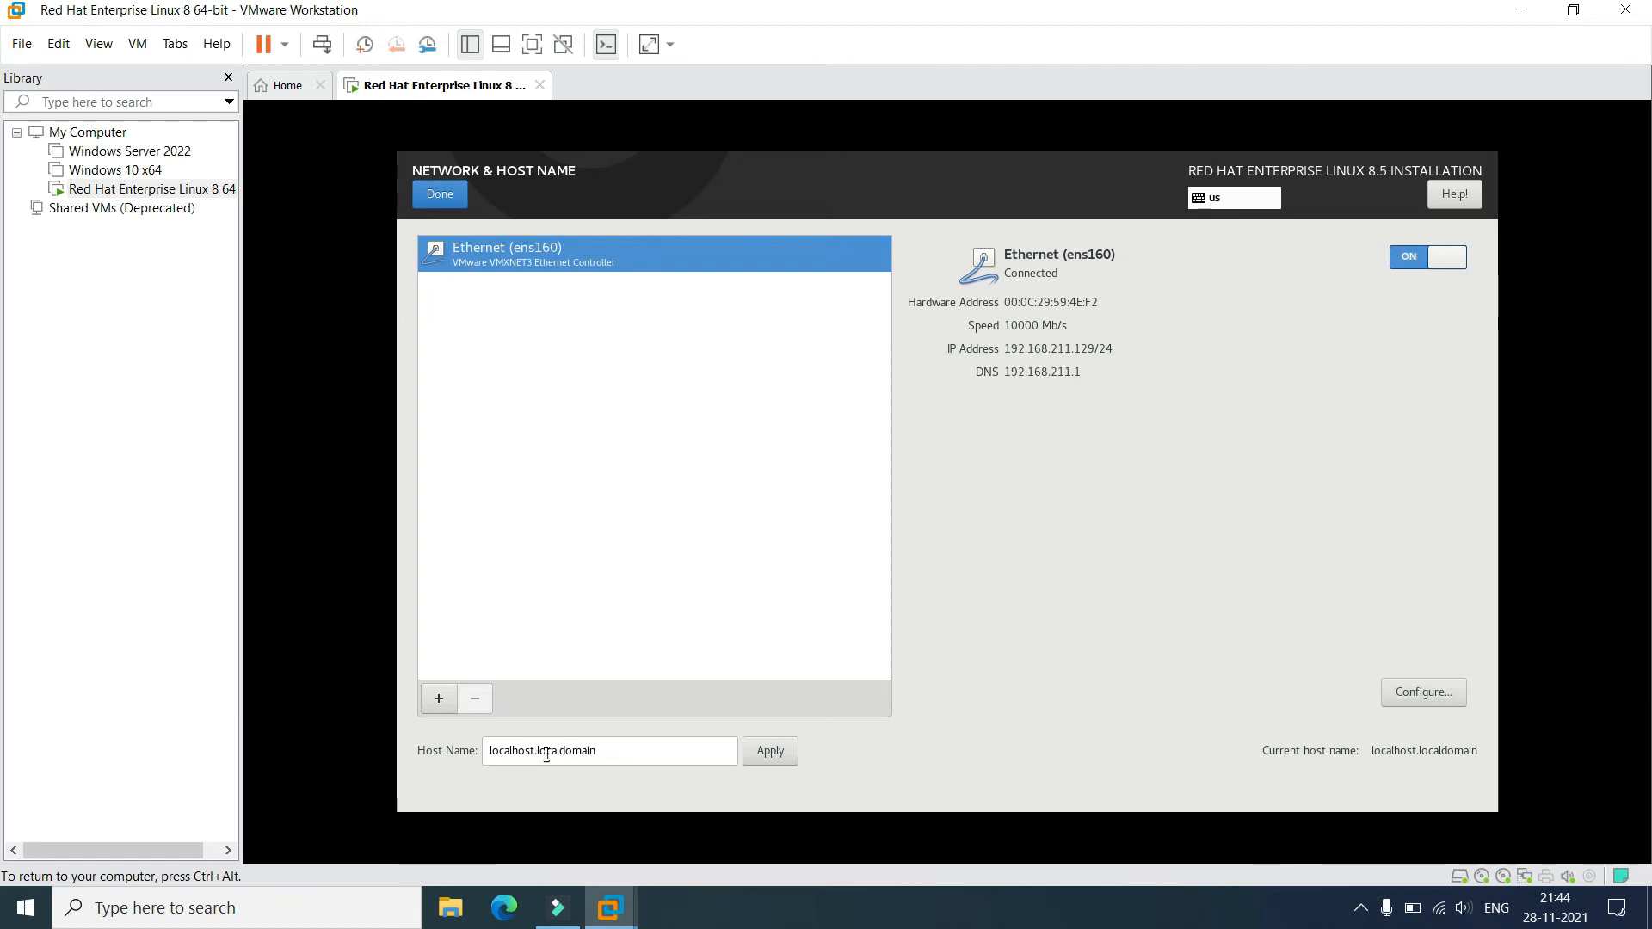
left_click_drag(534, 751, 426, 750)
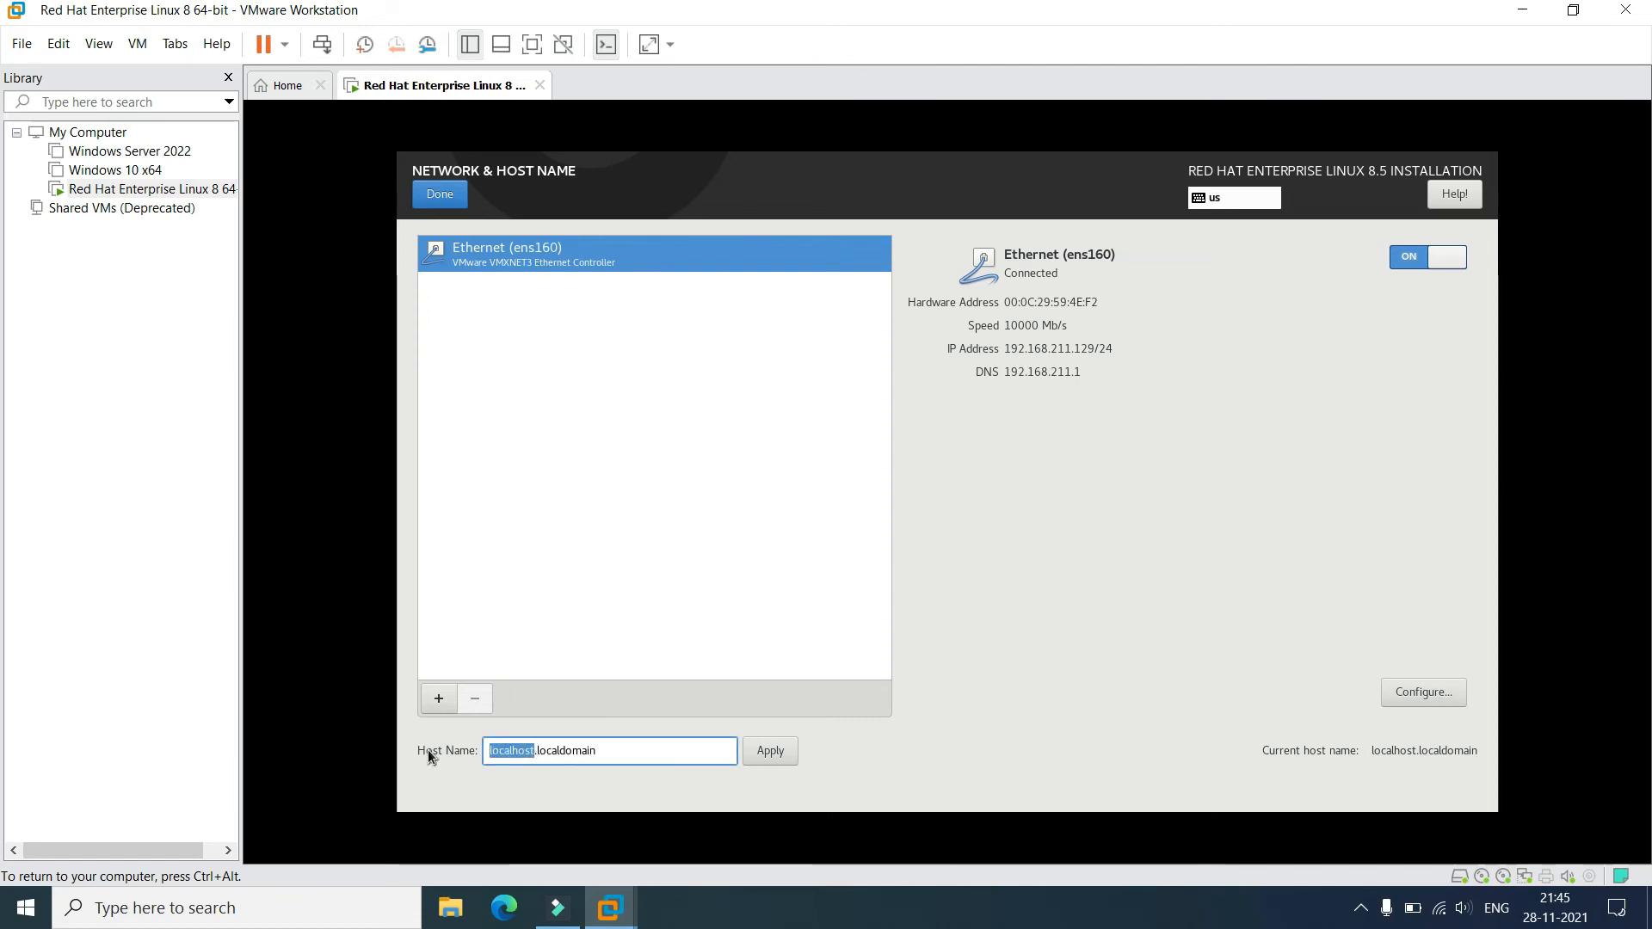
type("TEST")
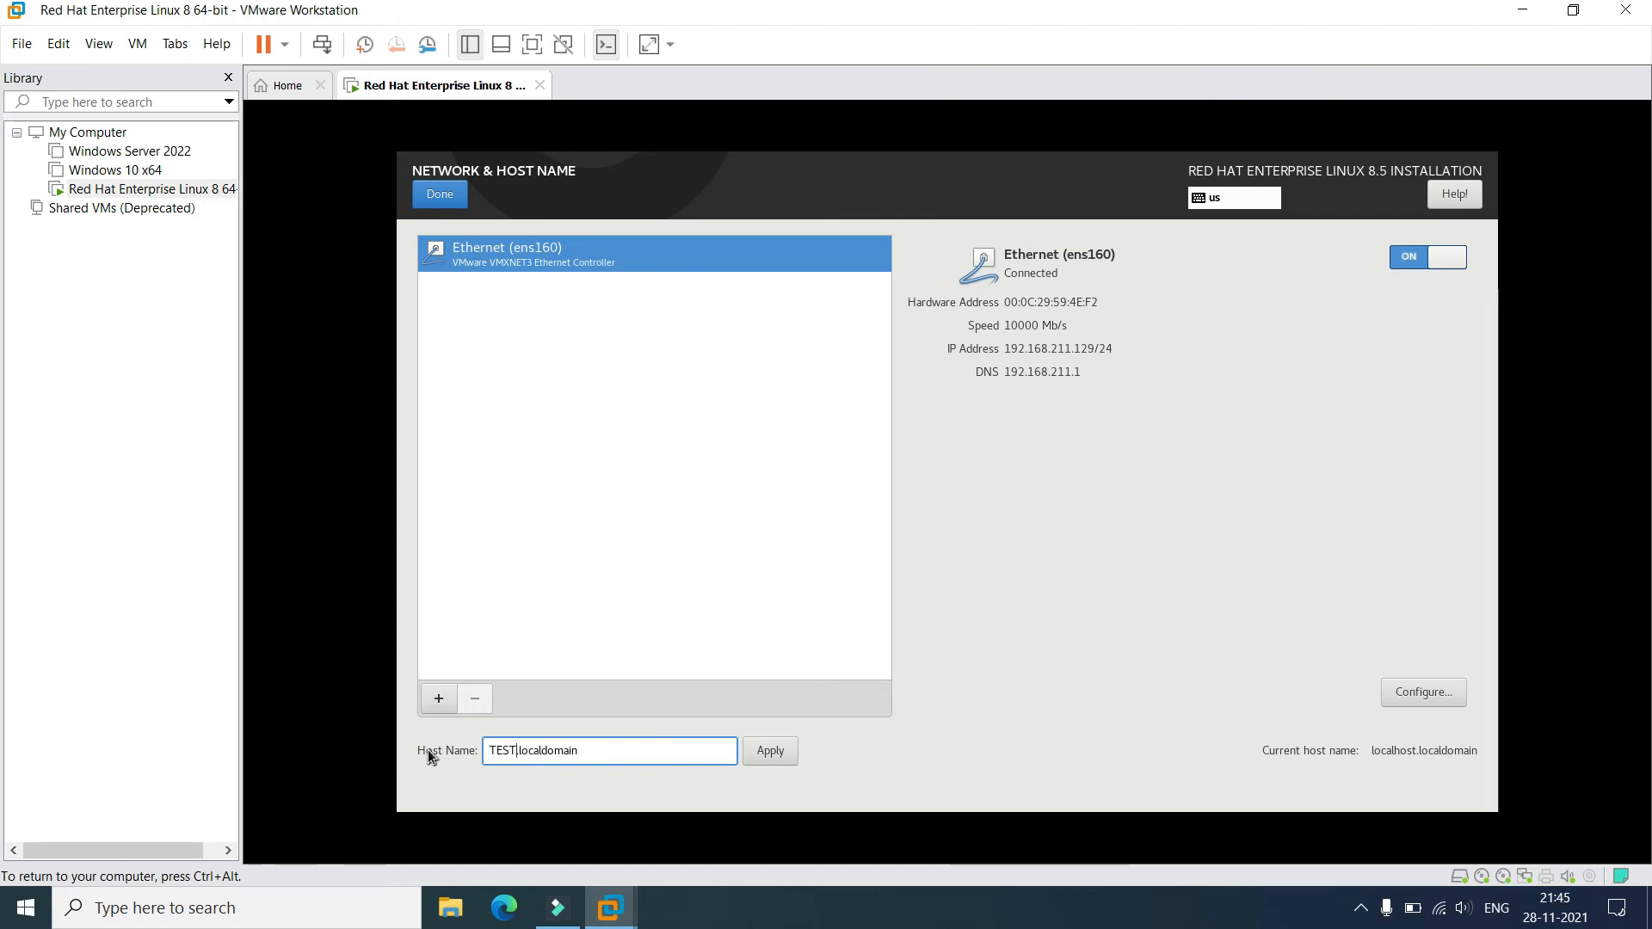
key("BackSpace")
key("BackSpace")
key("BackSpace")
key("BackSpace")
type("test")
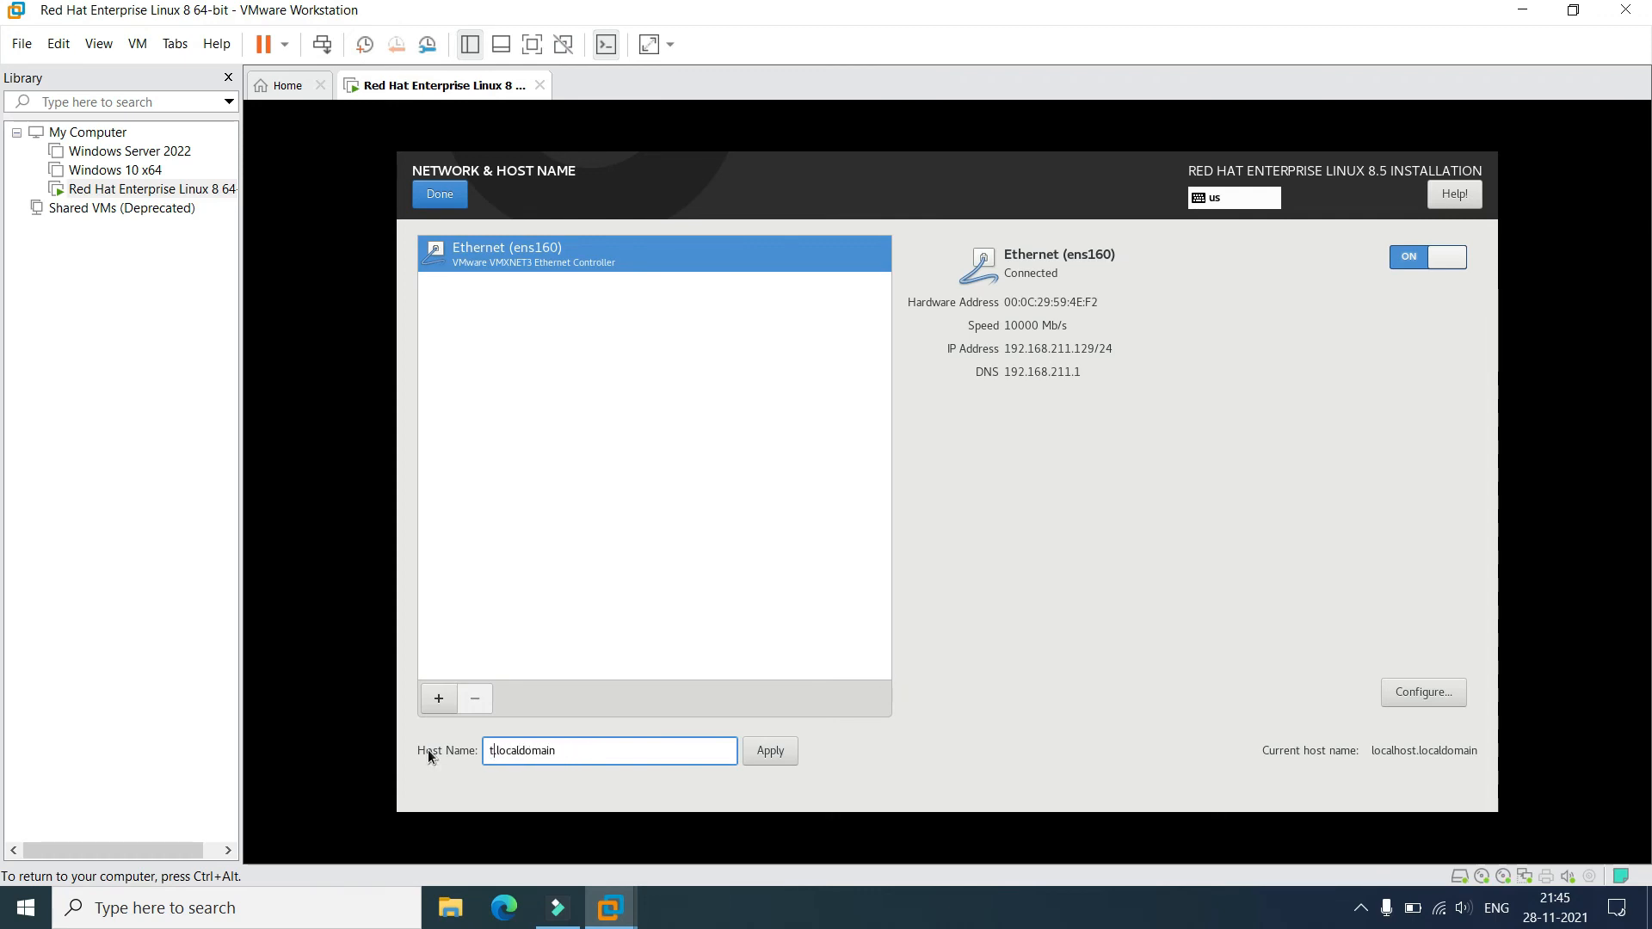
left_click(771, 752)
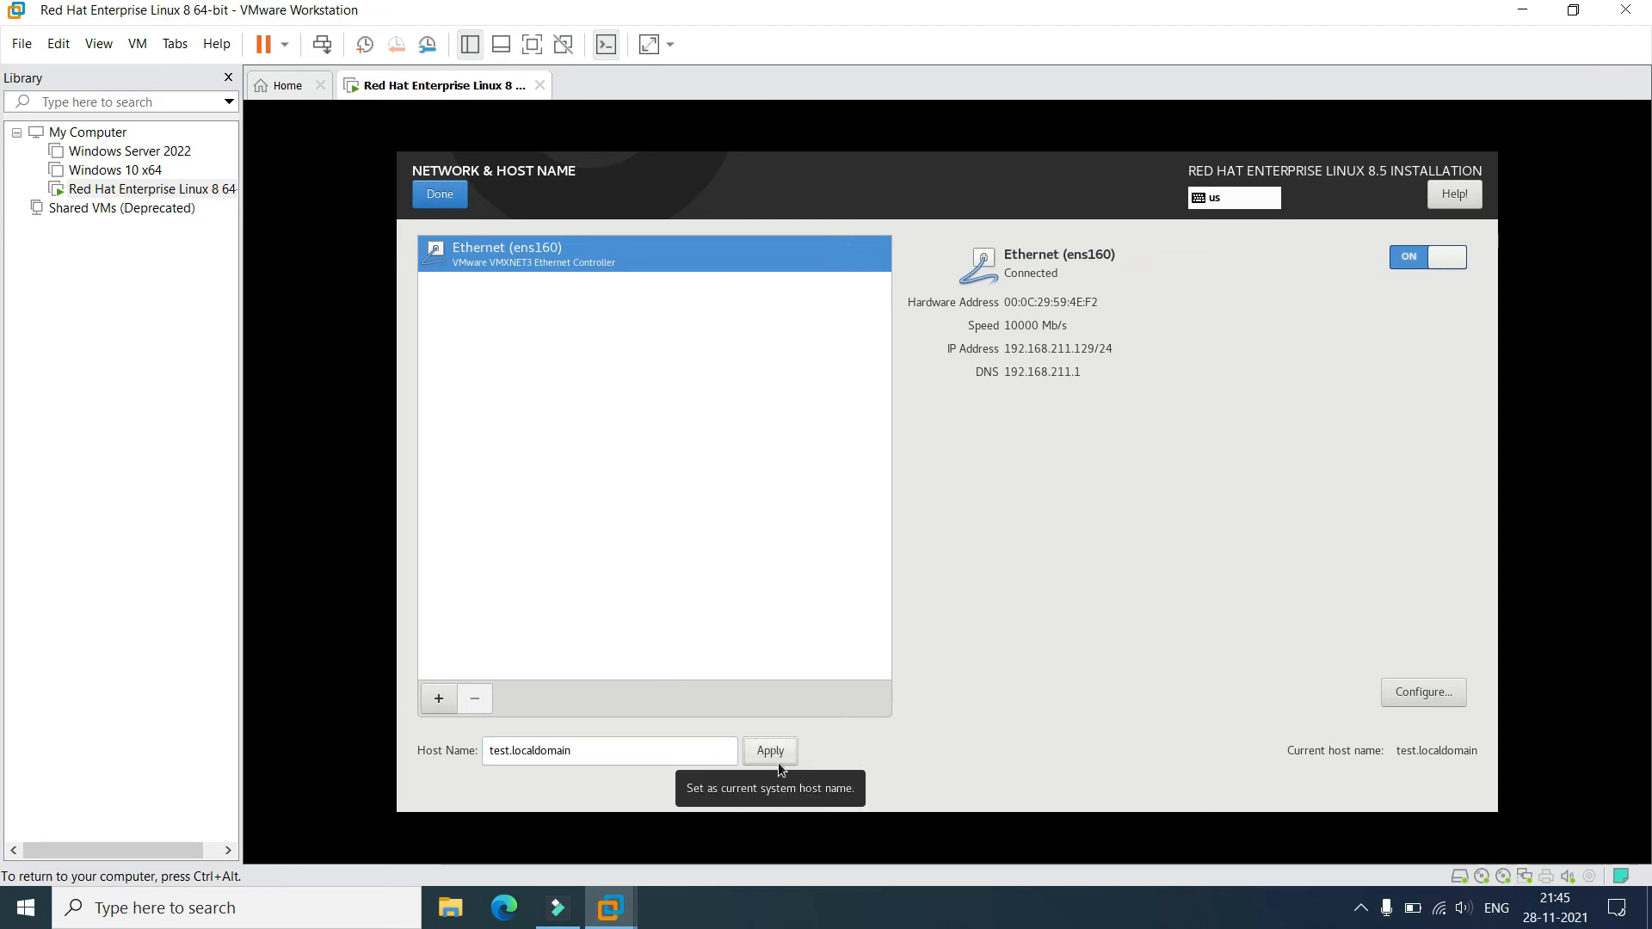
left_click(434, 196)
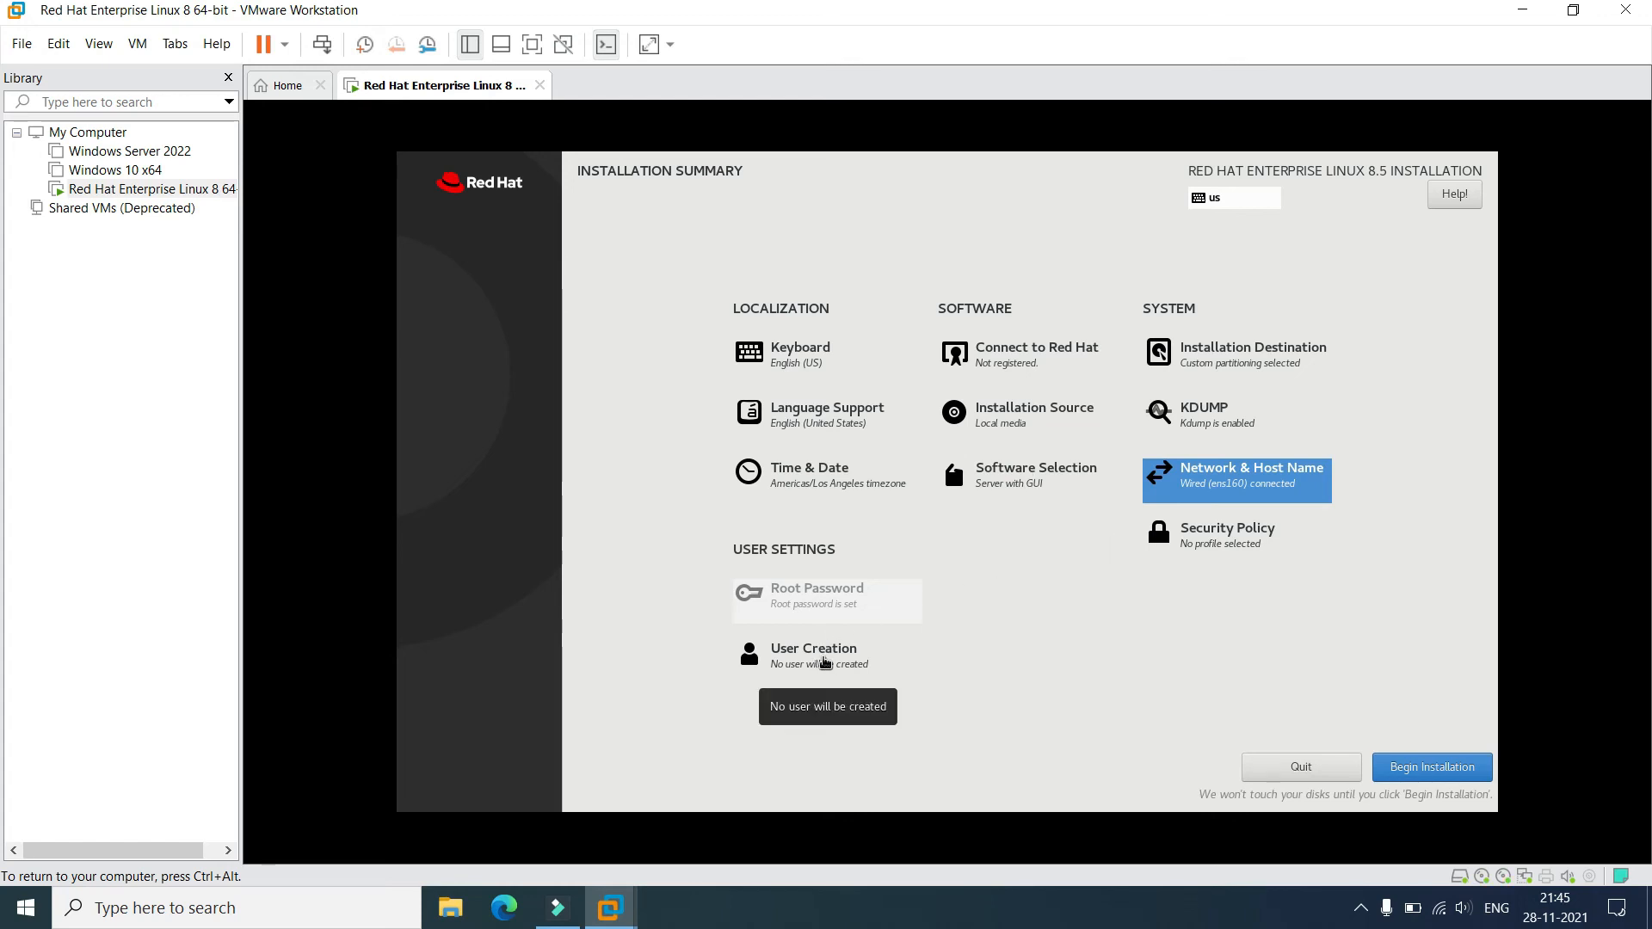
Create user admin with a password, entered and confirmed.
left_click(824, 662)
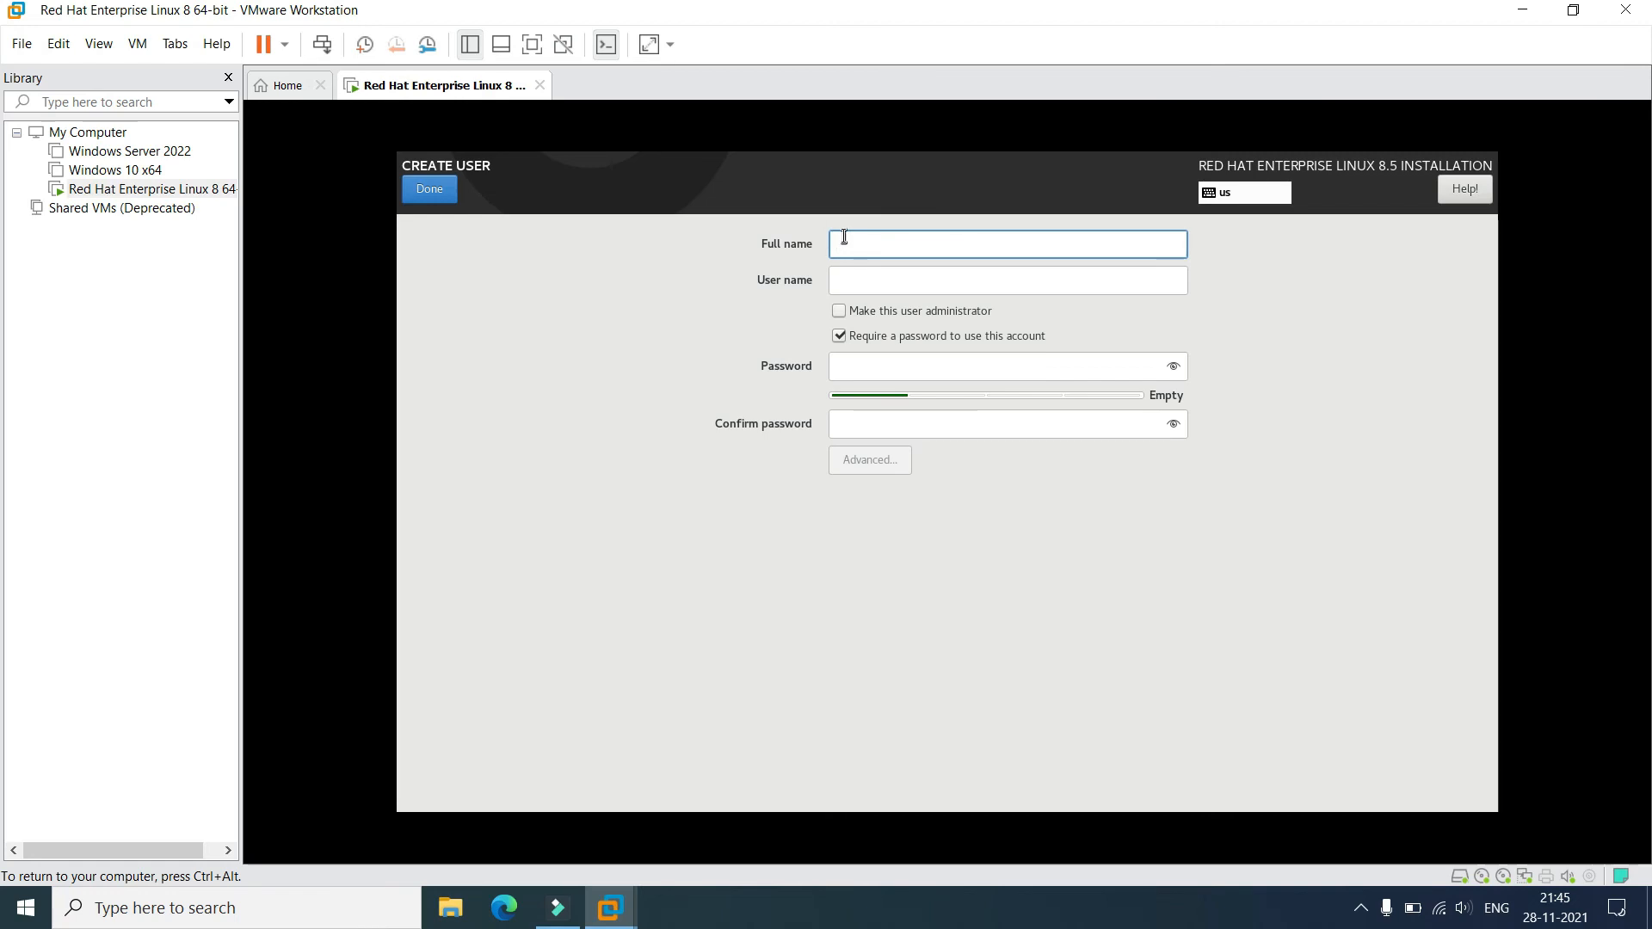
type("admin")
left_click(872, 371)
type("redhat123")
key("Tab")
type("redha")
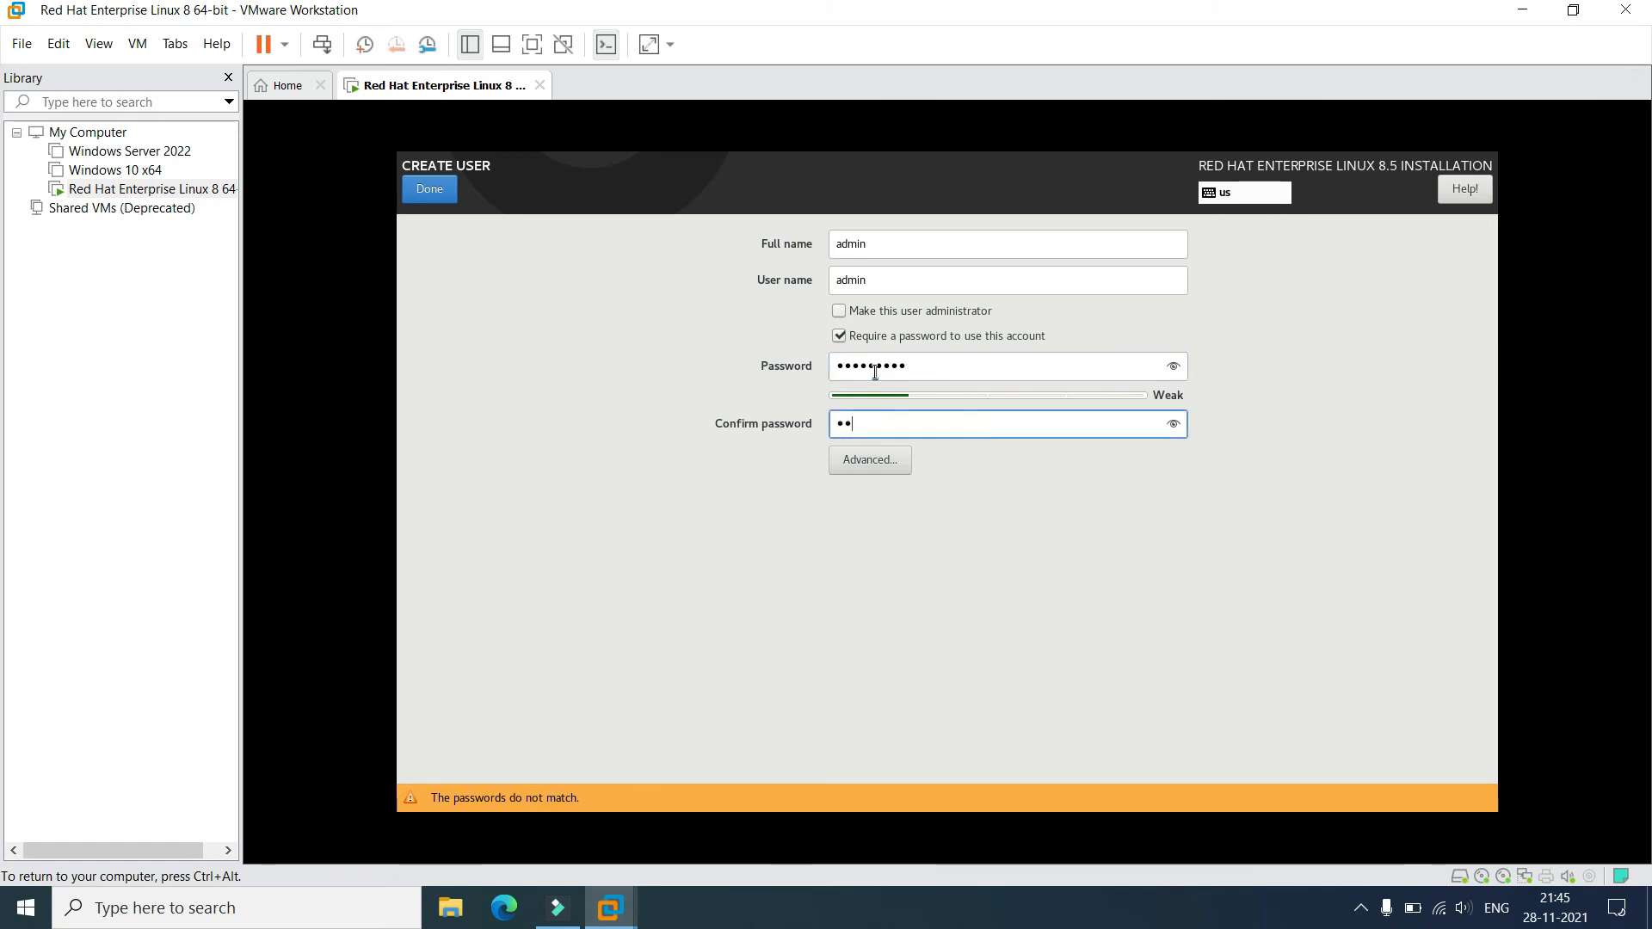
type("t123")
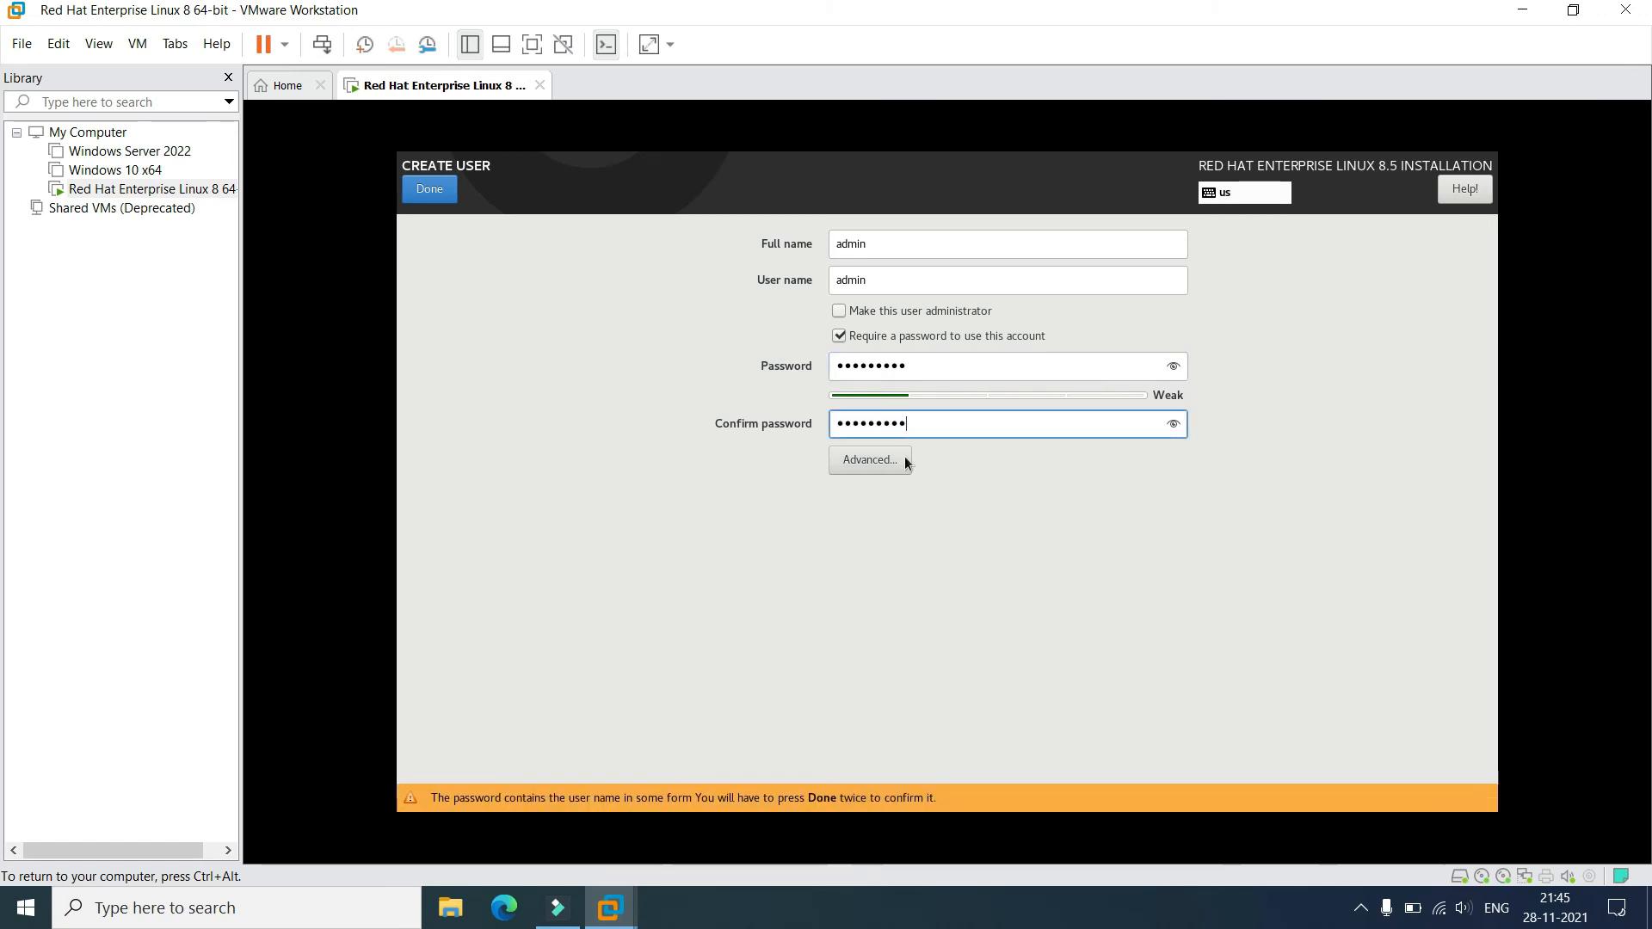
left_click(427, 188)
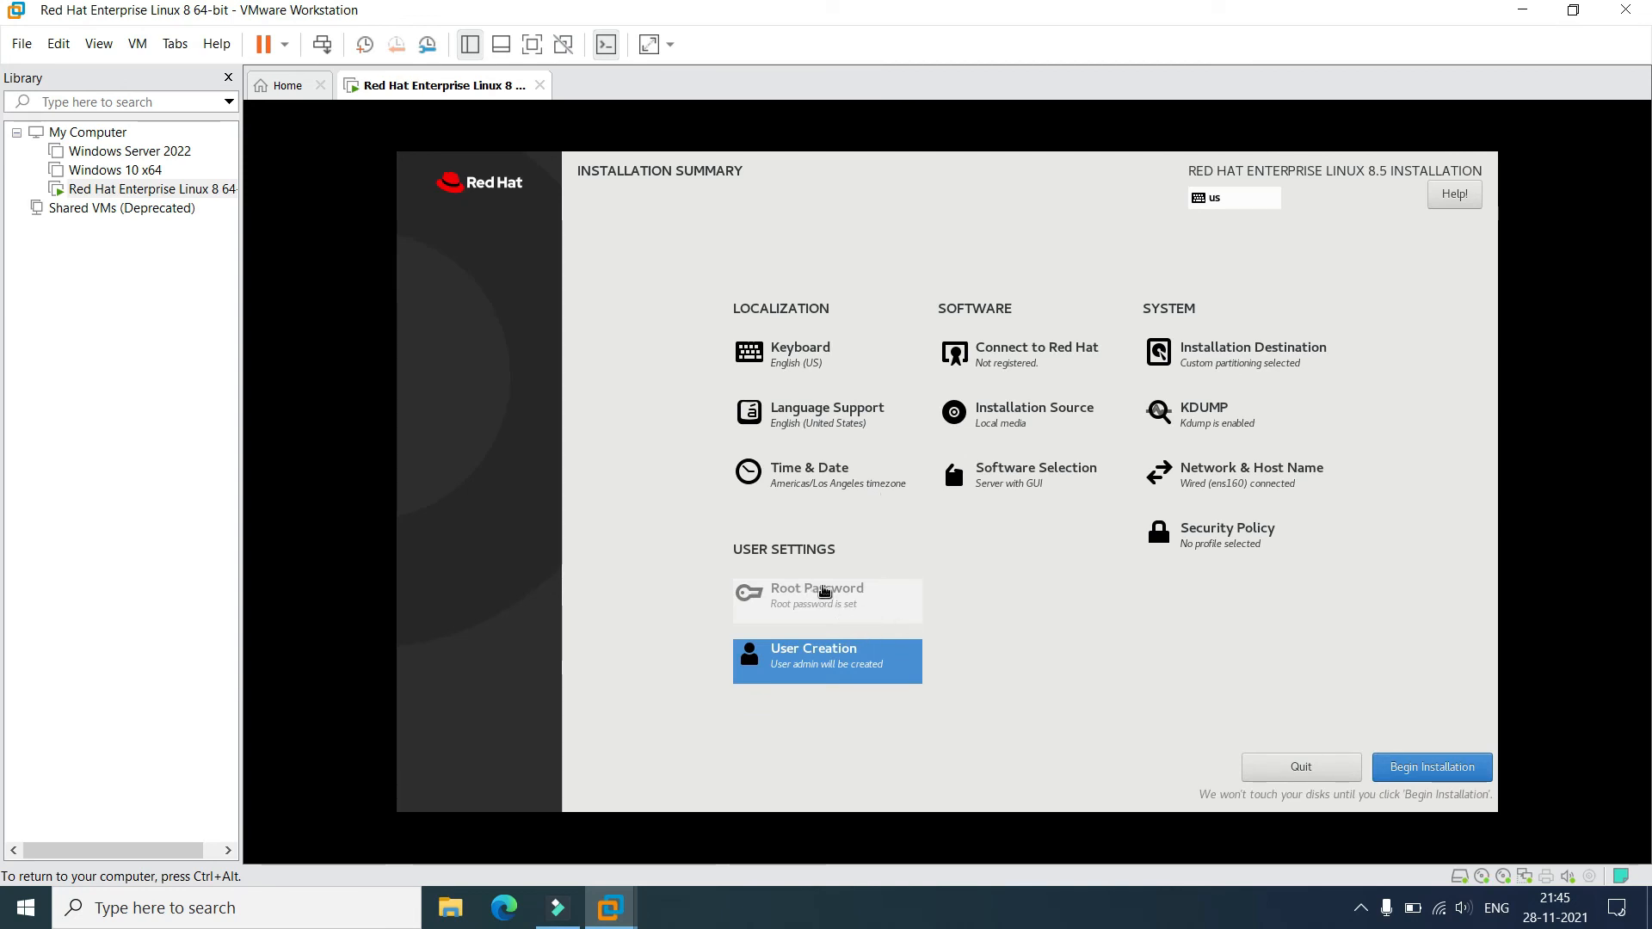
Begin the RHEL 8.5 installation and switch the VM to full screen.
left_click(1421, 775)
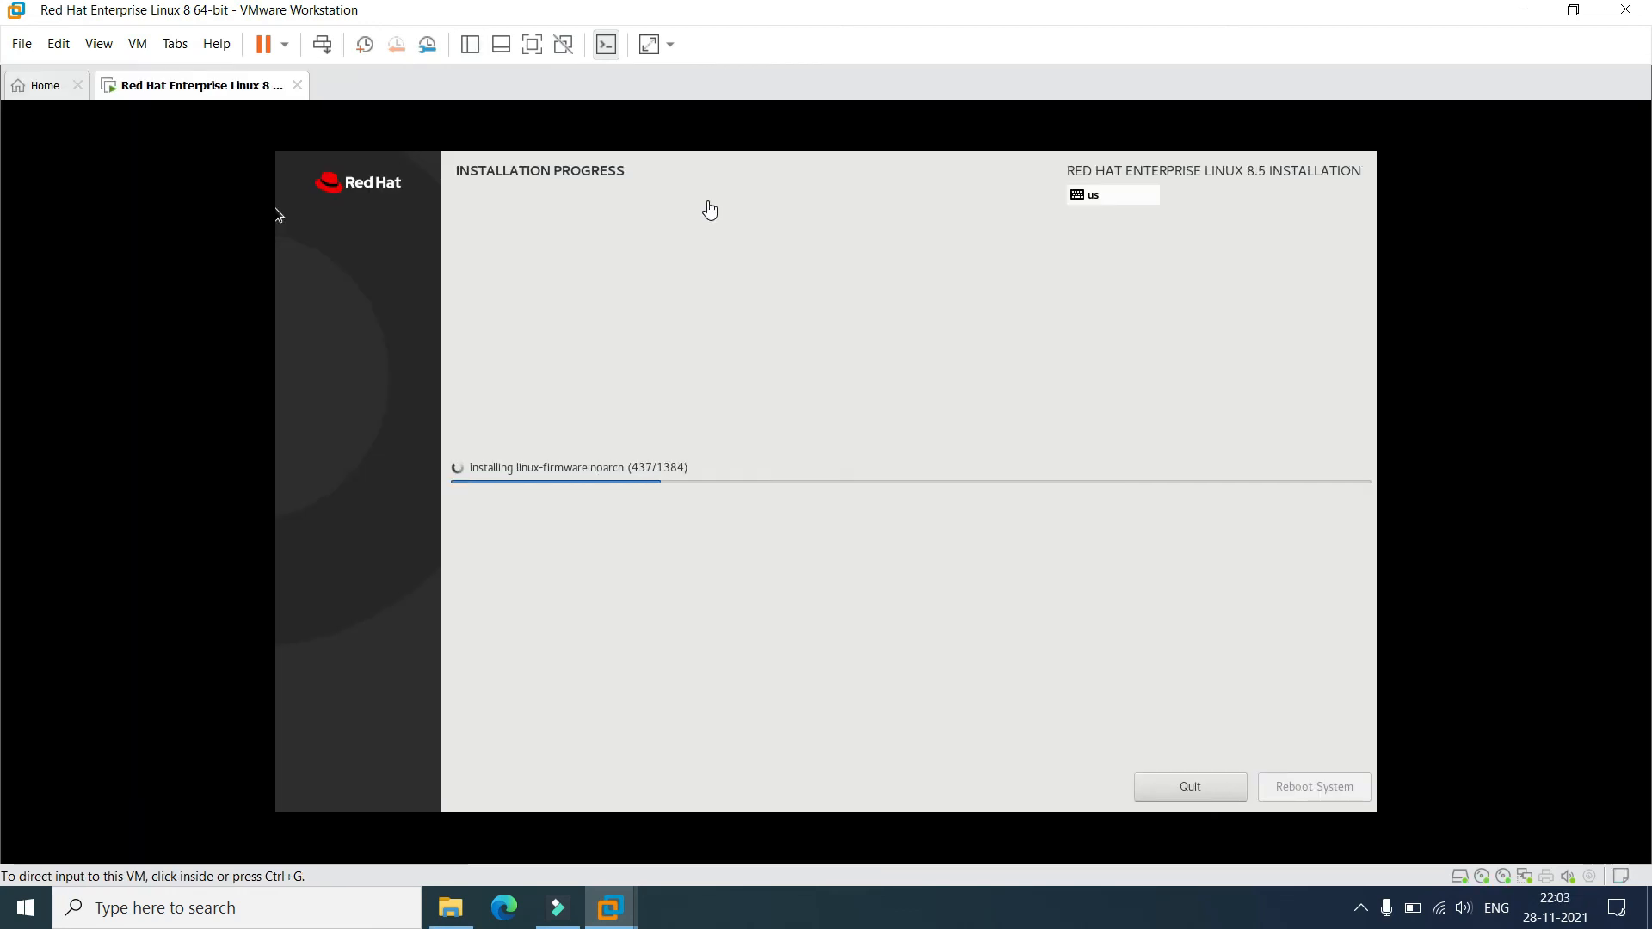
key("ctrl+alt+Return")
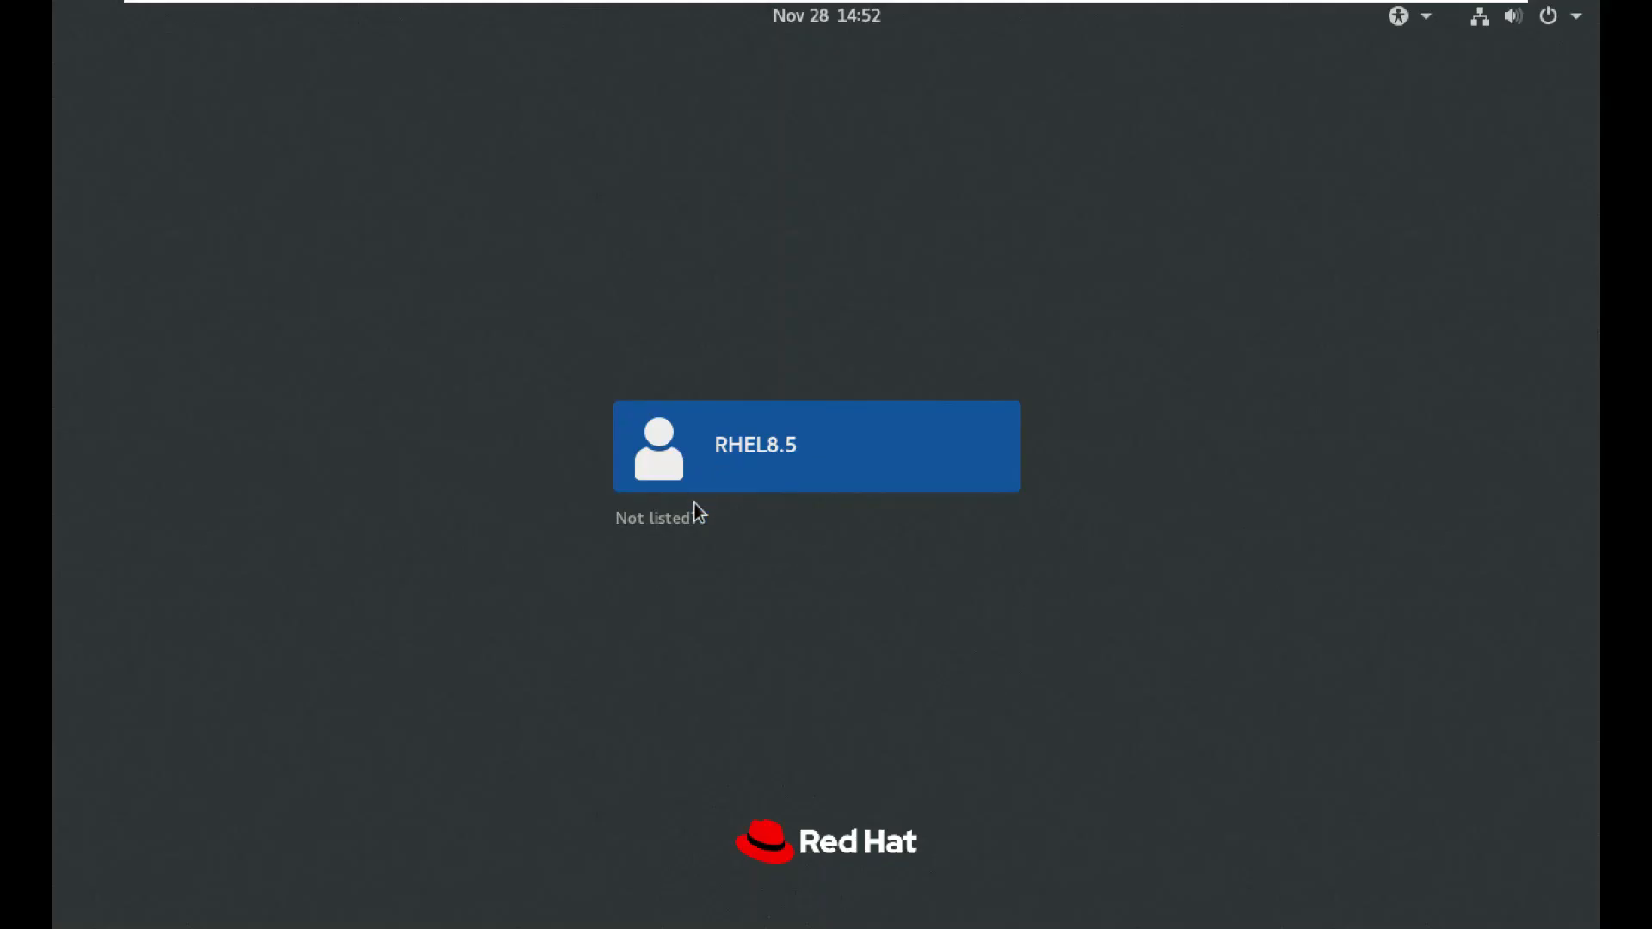
Sign in as root through 'Not listed?' using the root password.
left_click(663, 521)
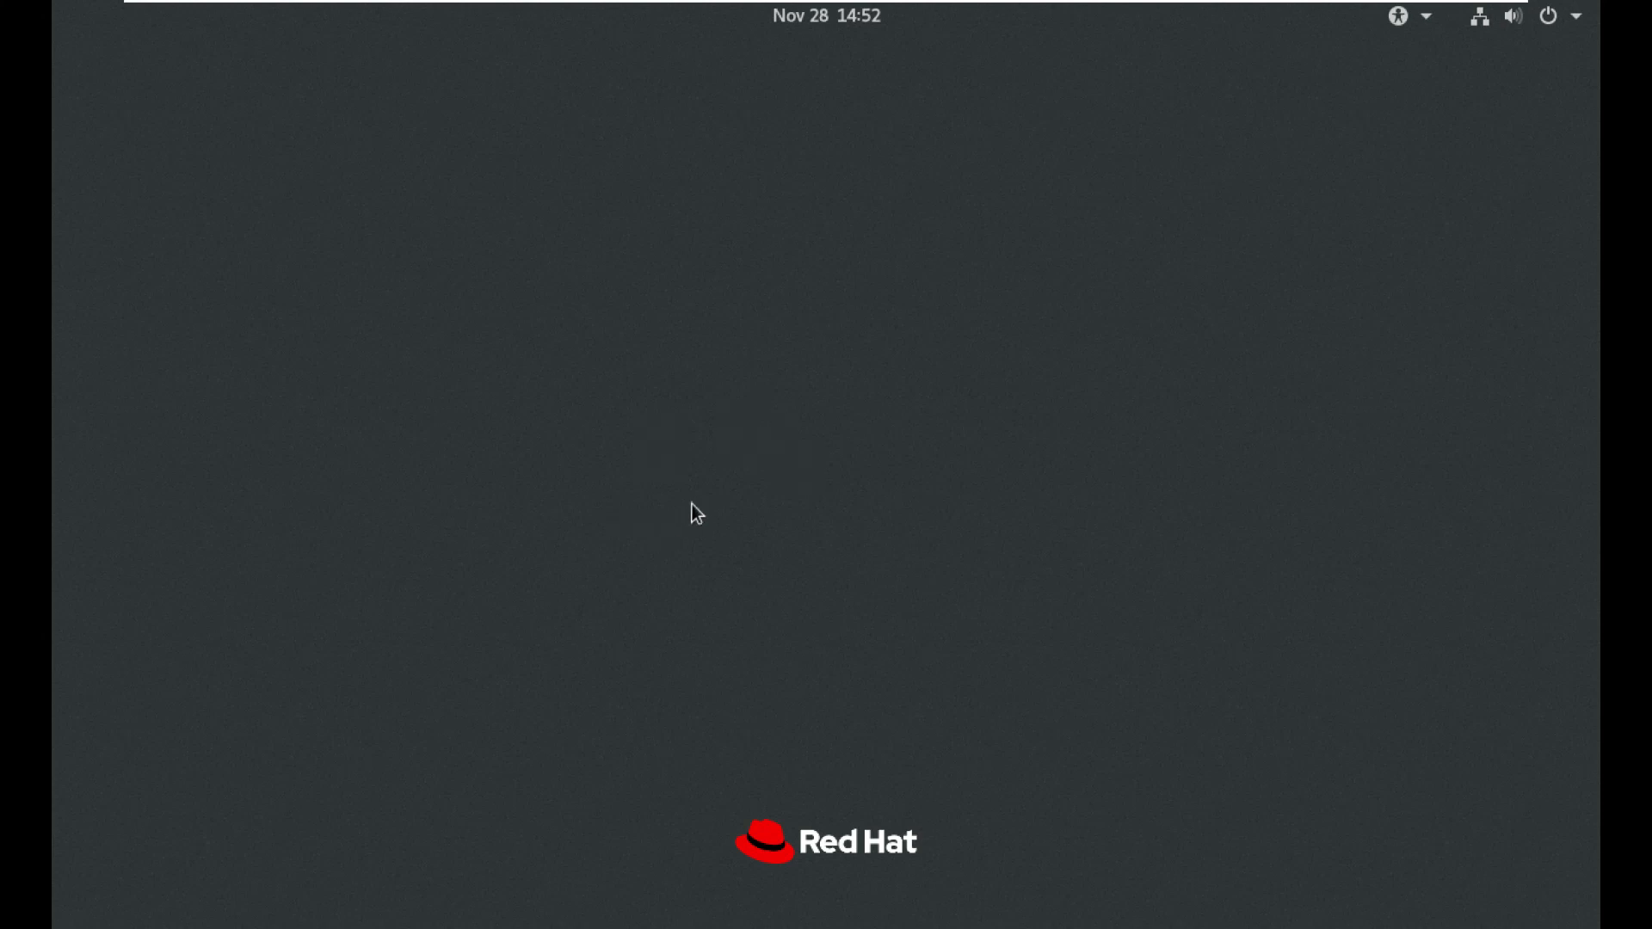
type("r")
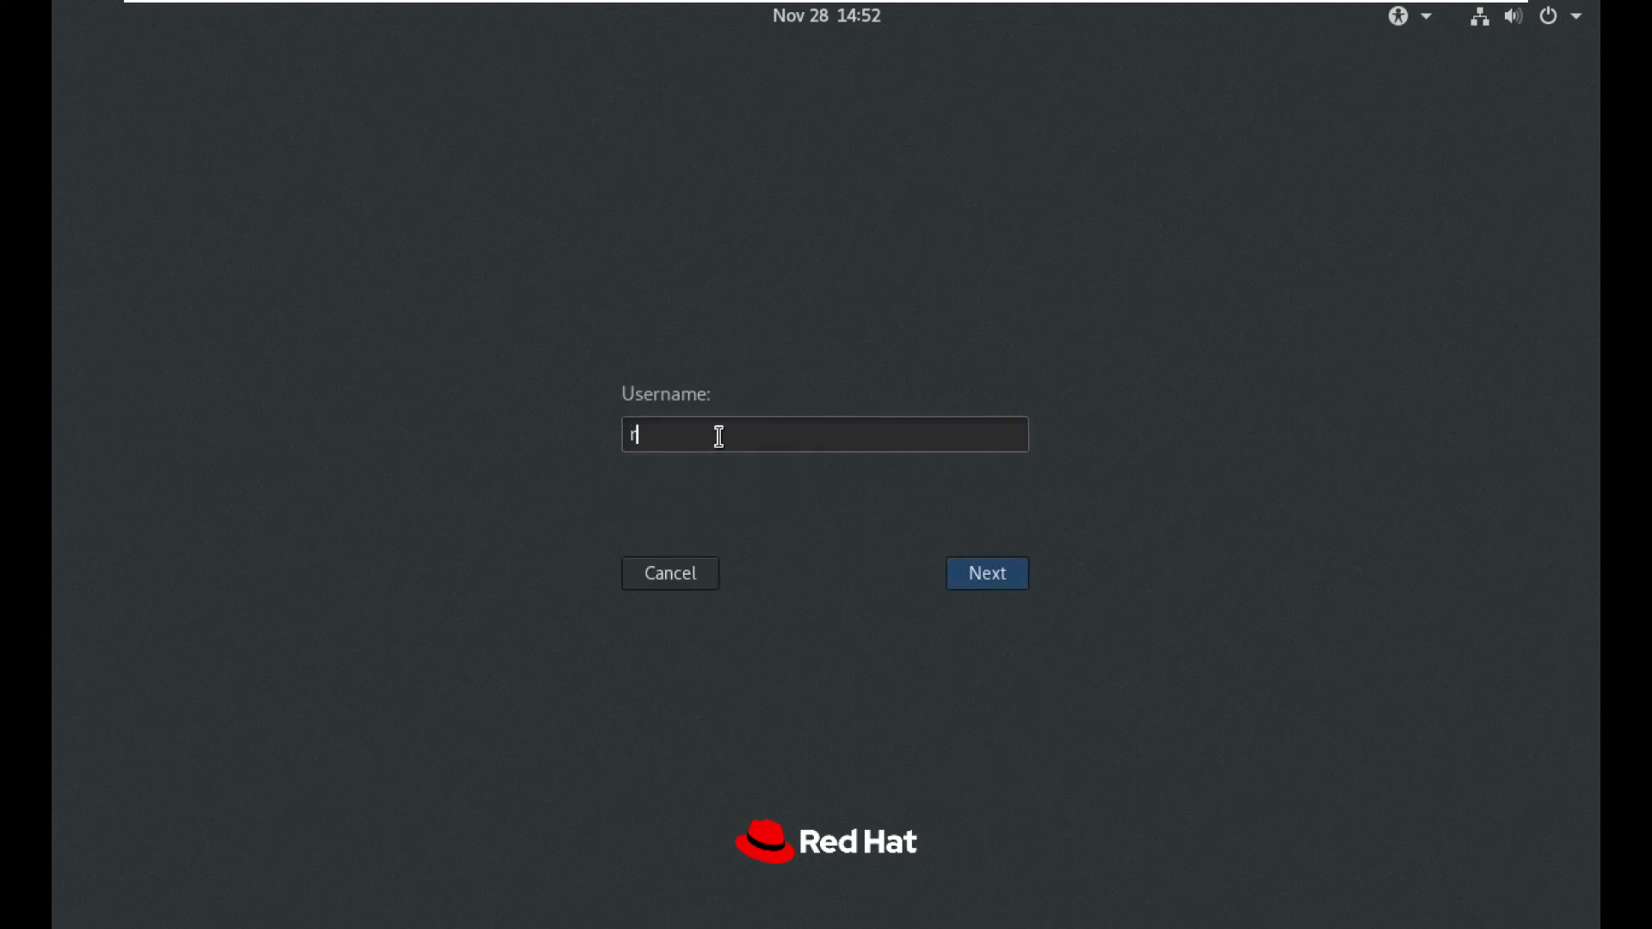
type("oot")
key("Return")
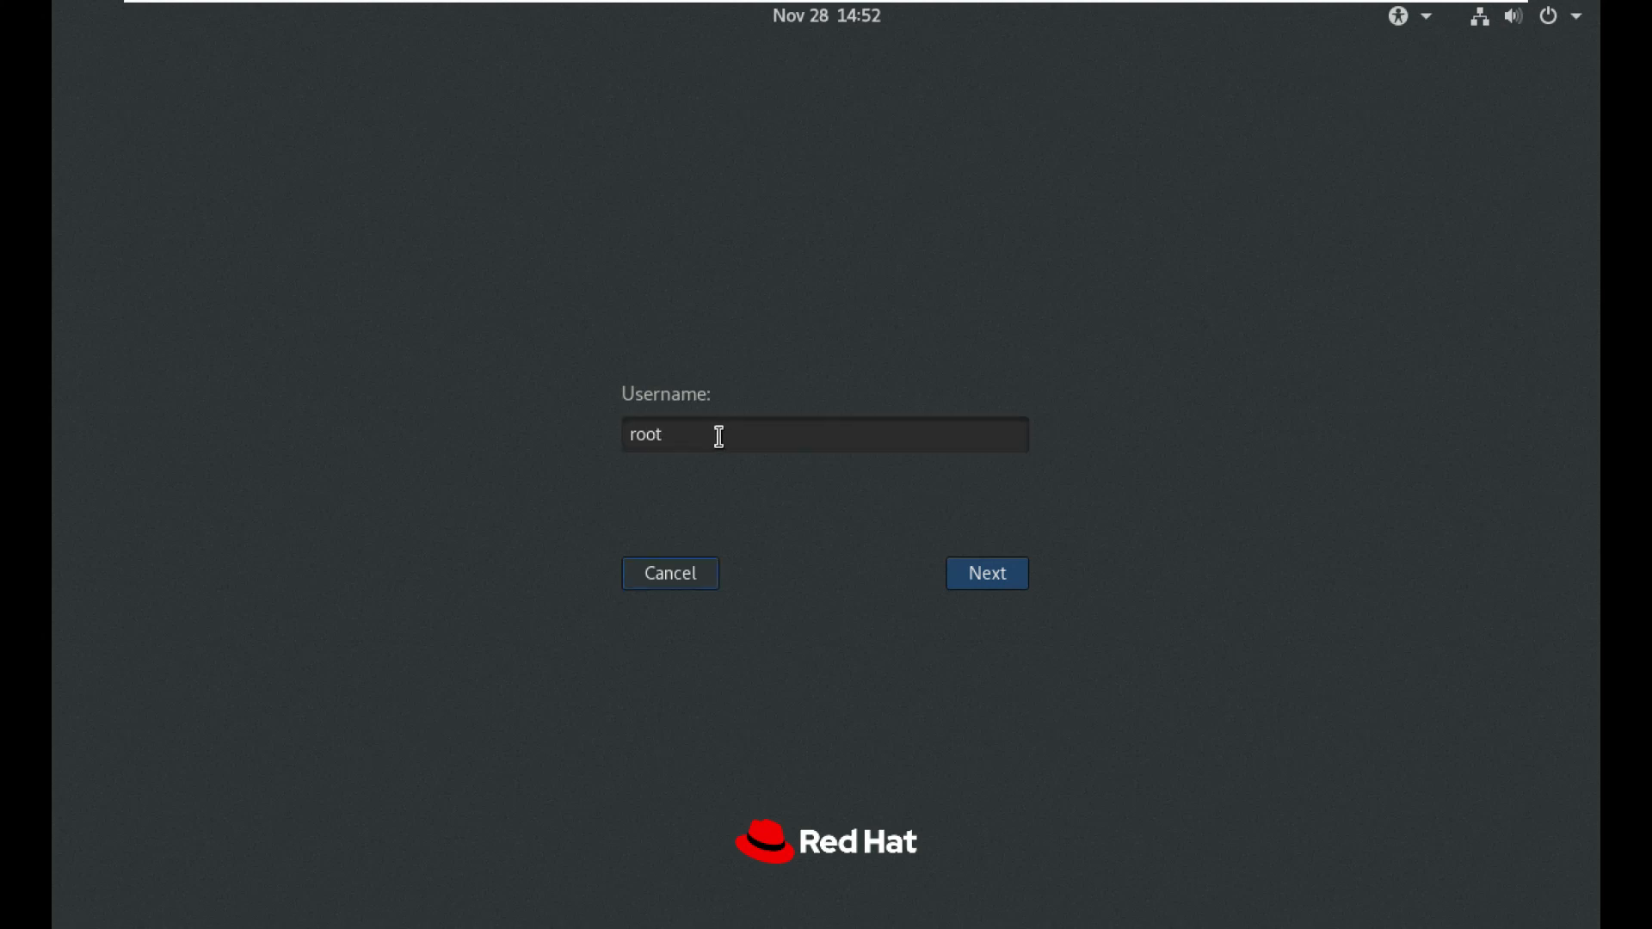
left_click(974, 578)
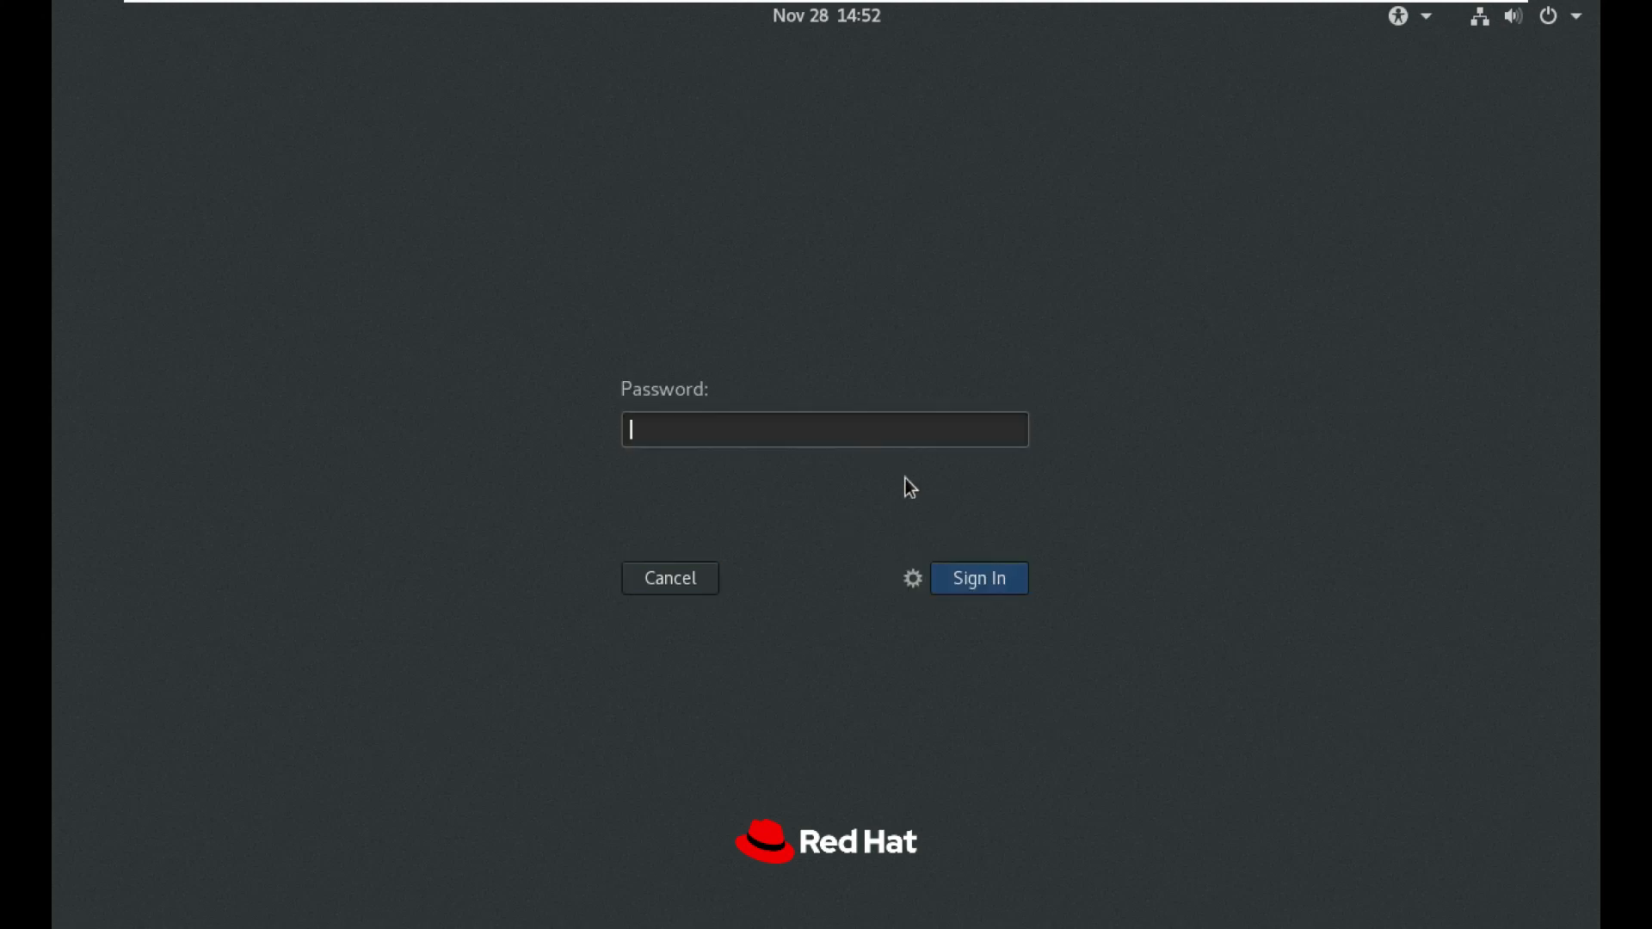
type("••••••••")
key("Return")
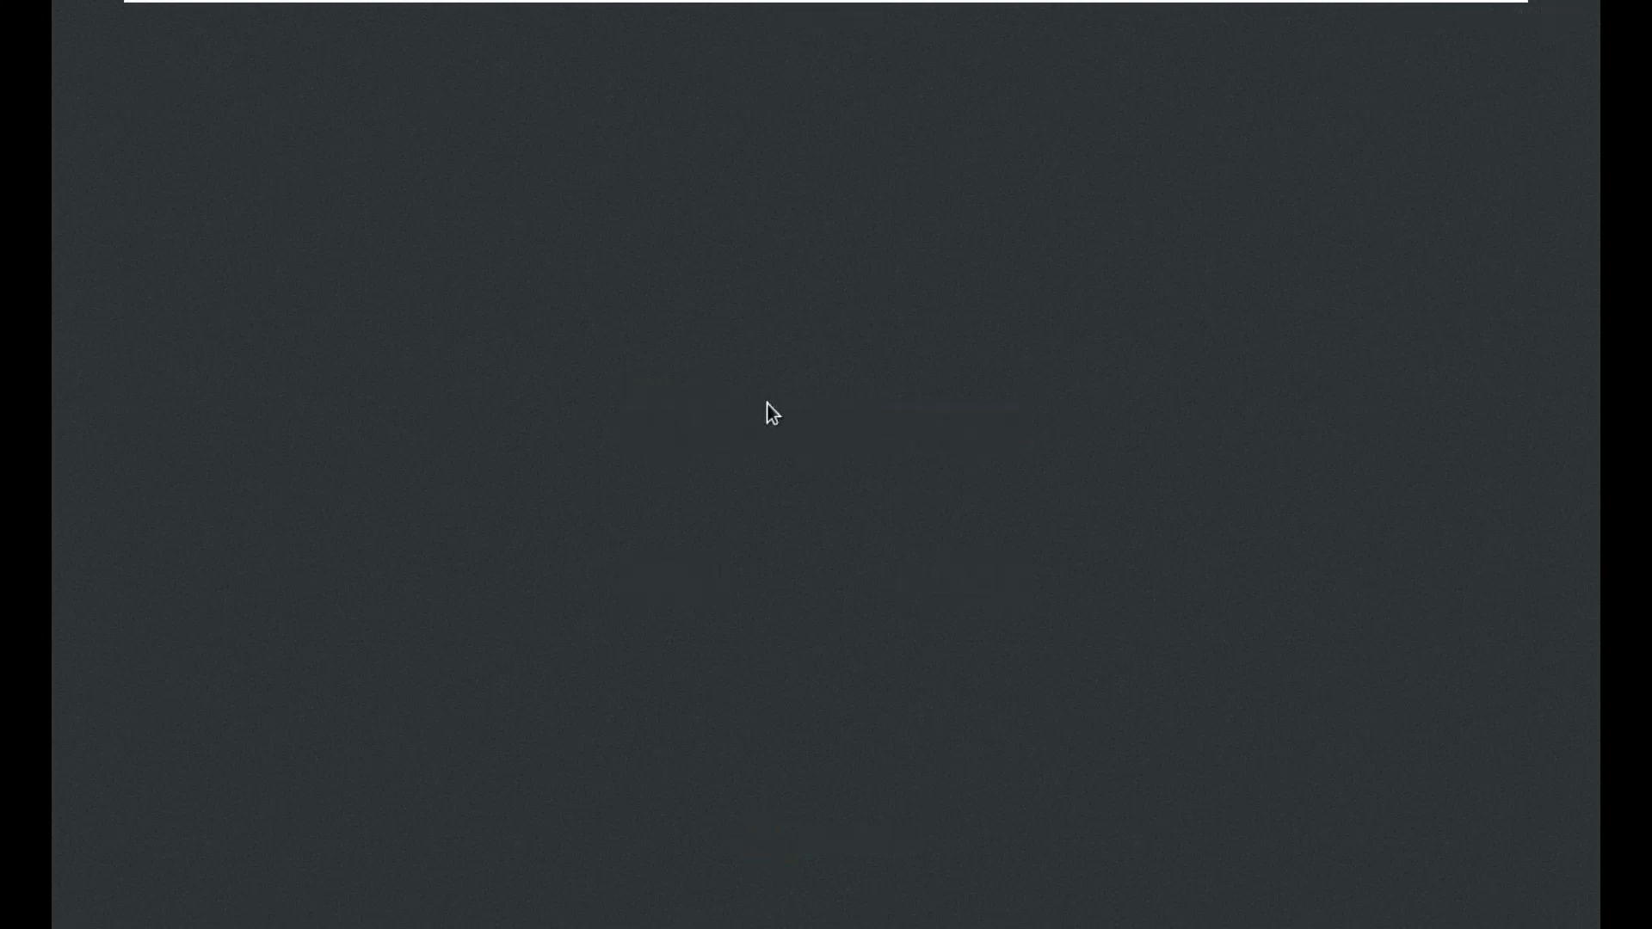